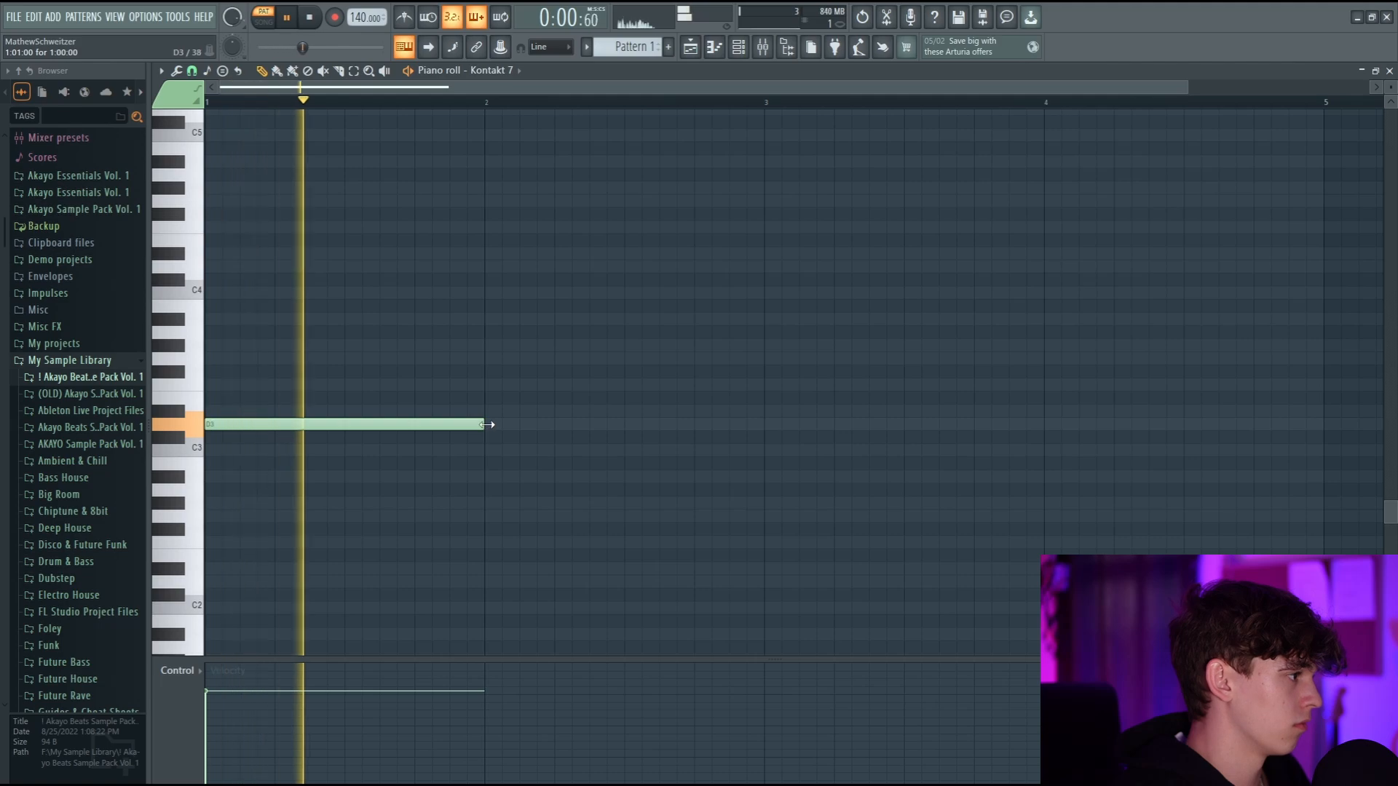
# Step: Draw a four-bar bass line in the Kontakt 7 piano roll with D3, two A#2 notes and C3, playing it back
pyautogui.click(469, 476)
pyautogui.press('space')
pyautogui.moveTo(421, 471); pyautogui.dragTo(420, 474)
pyautogui.moveTo(480, 424); pyautogui.dragTo(411, 426)
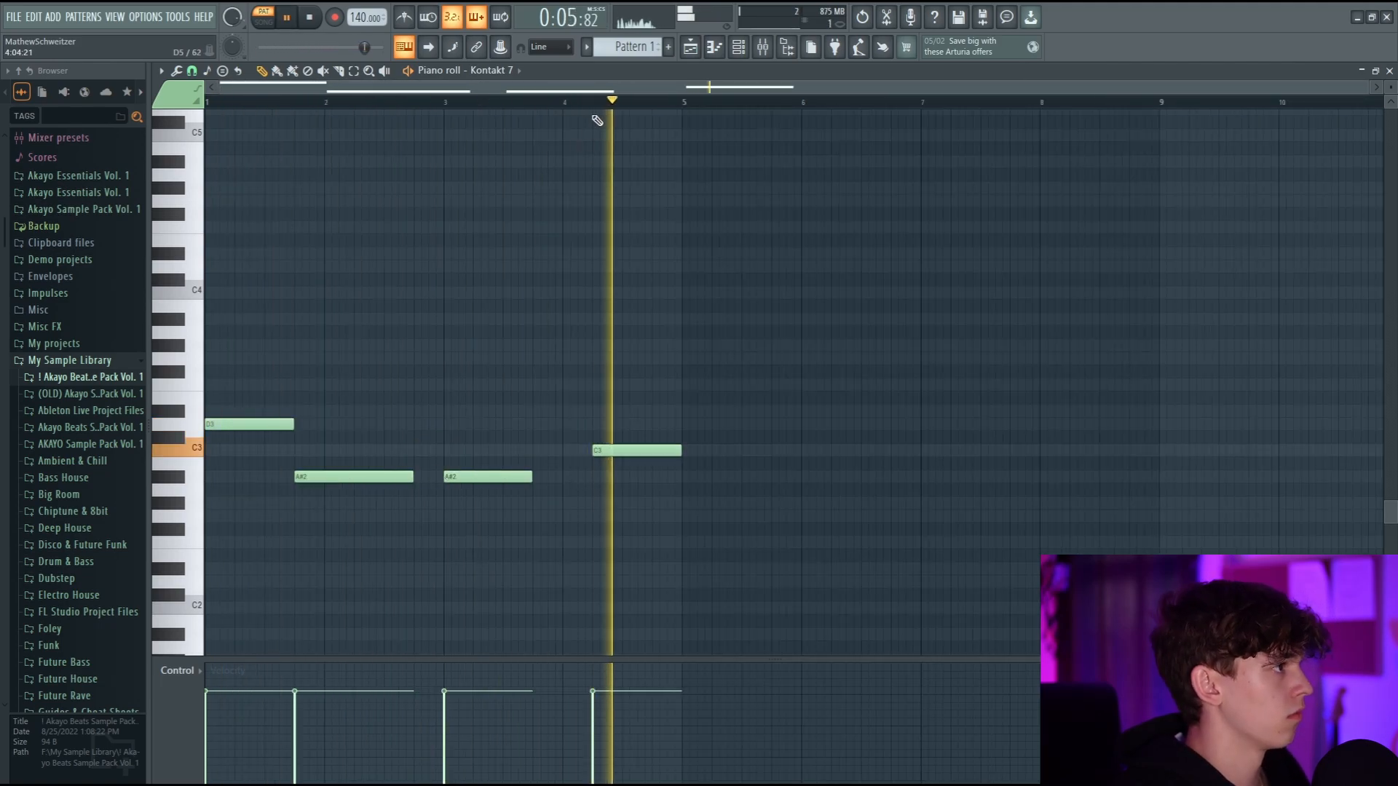
pyautogui.moveTo(599, 91); pyautogui.dragTo(614, 90)
pyautogui.press('space')
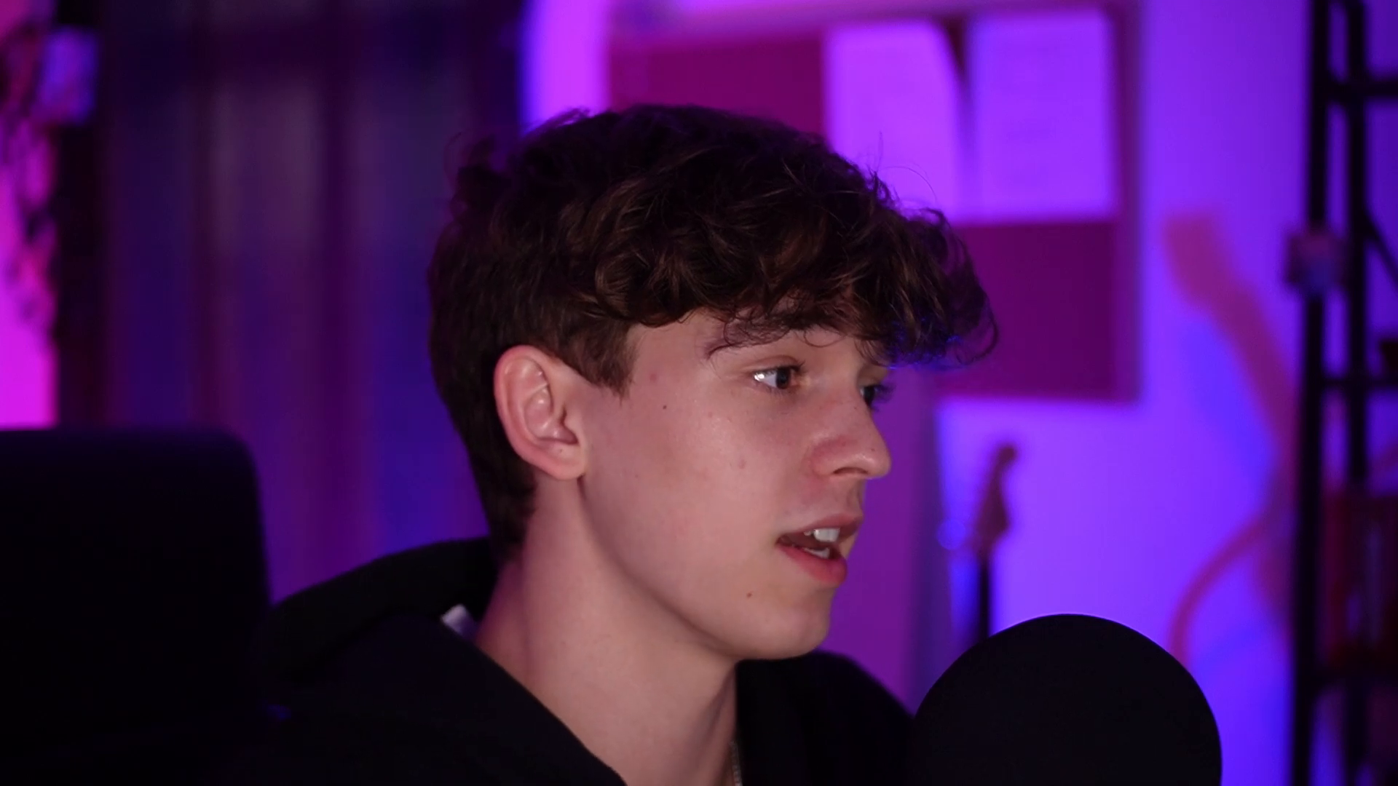
# Step: Add upper notes above the bass line: F4, D4, G4, D4 and a staggered C4, F4, A4 chord
pyautogui.moveTo(240, 244); pyautogui.dragTo(169, 219)
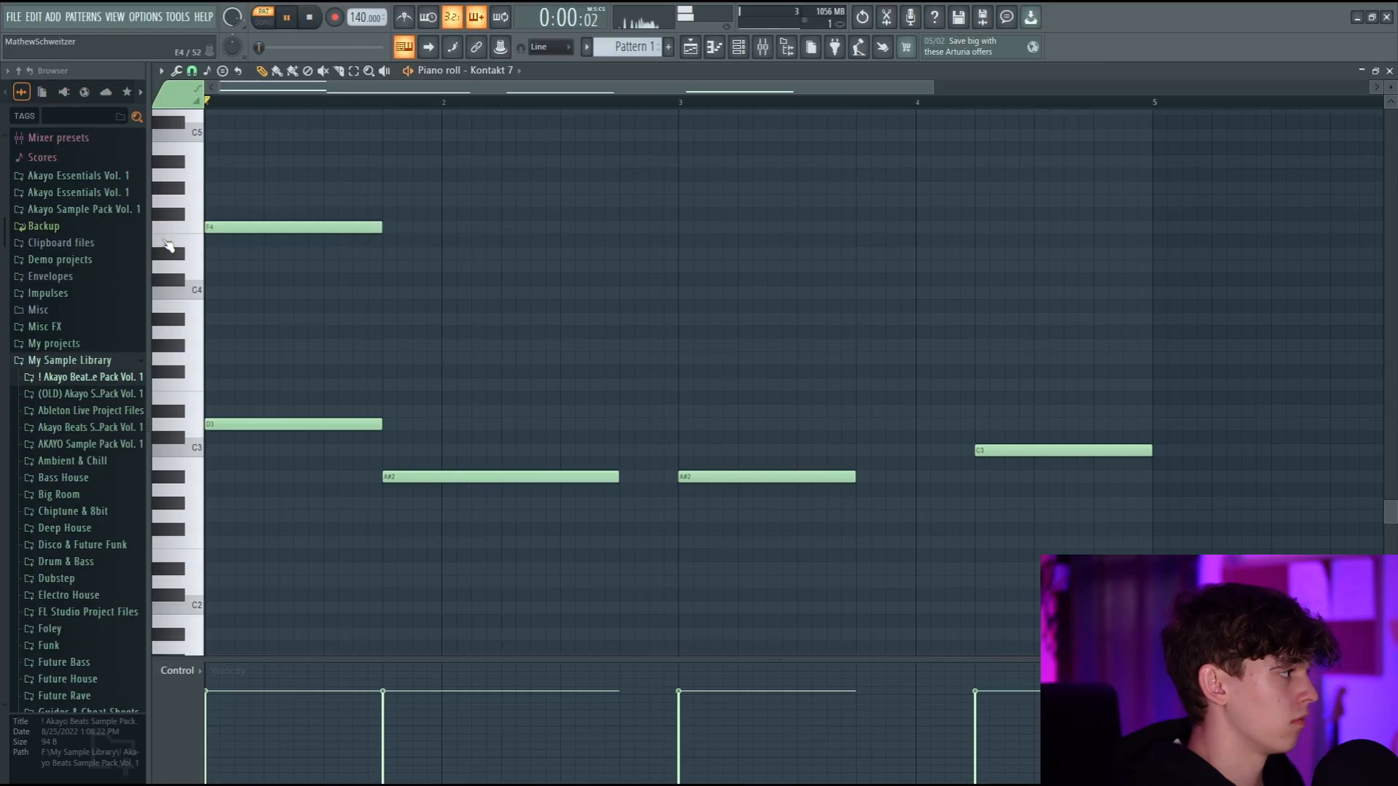
pyautogui.scroll(3, 500, 387)
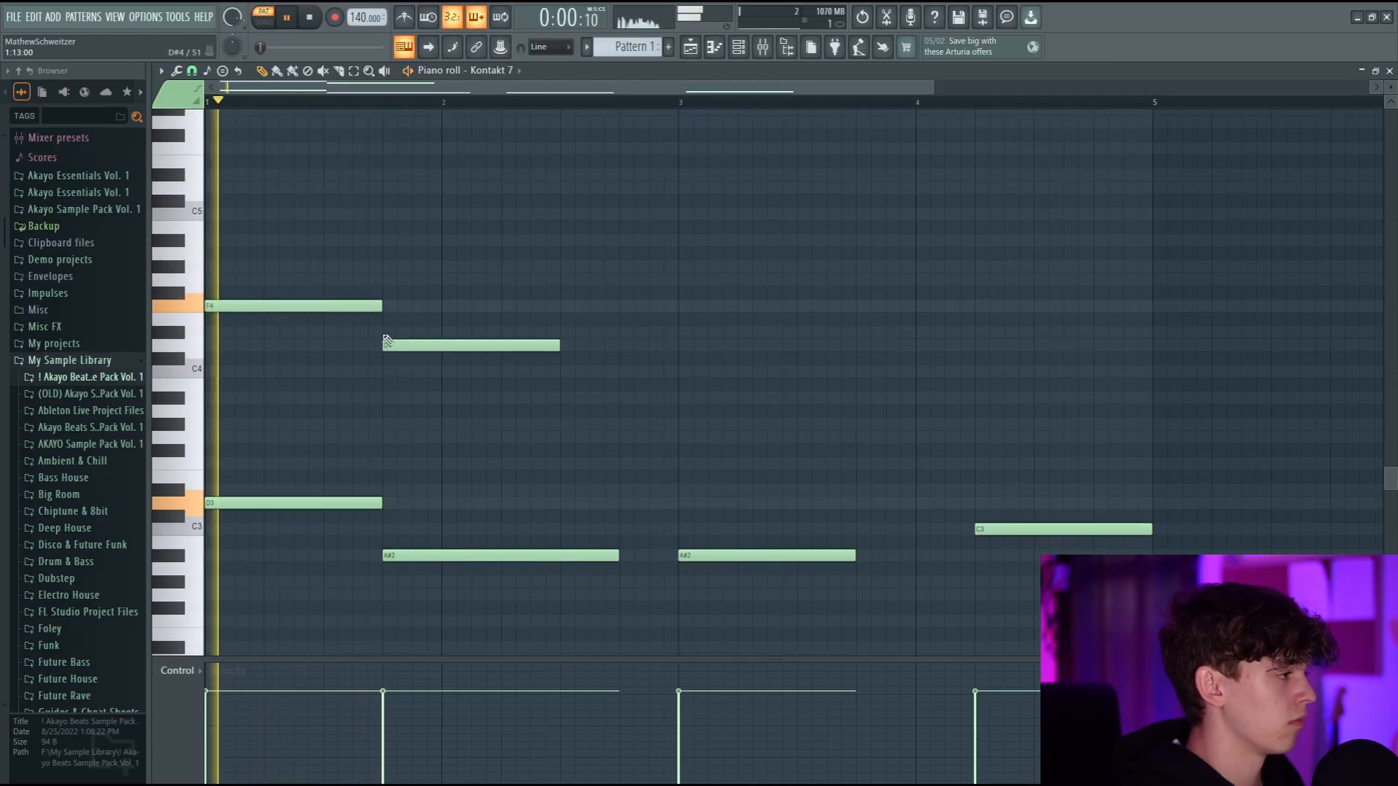
pyautogui.moveTo(560, 345); pyautogui.dragTo(618, 345)
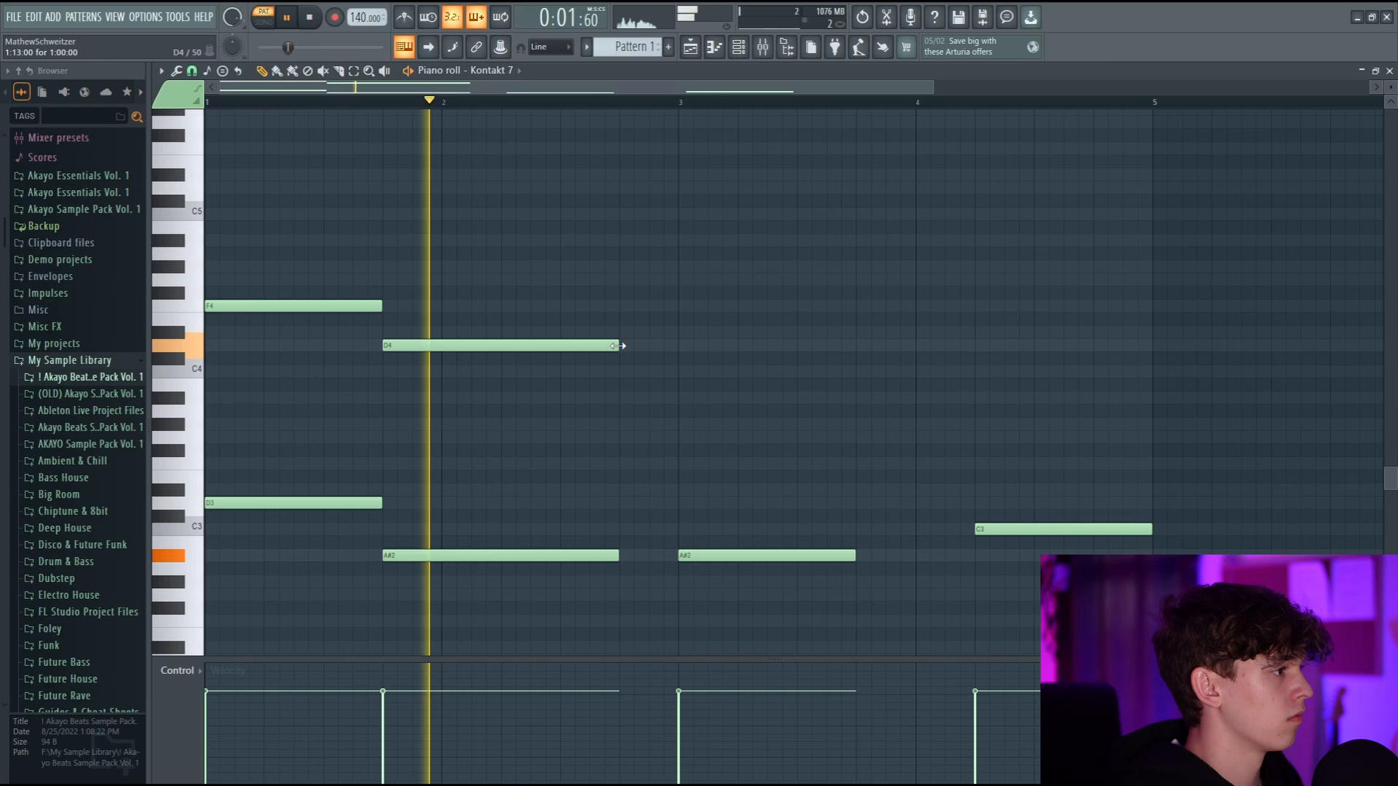
pyautogui.click(687, 348)
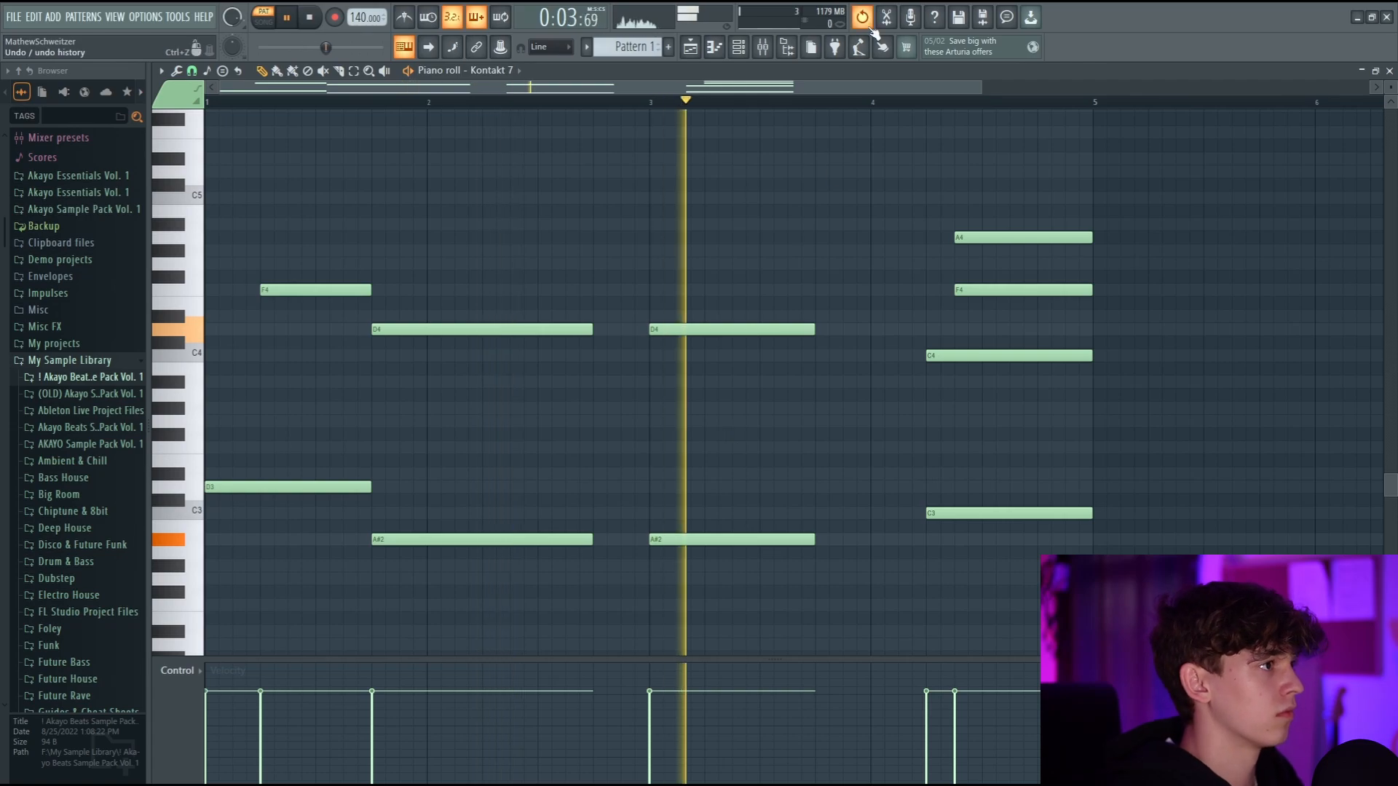
pyautogui.scroll(-2, 835, 86)
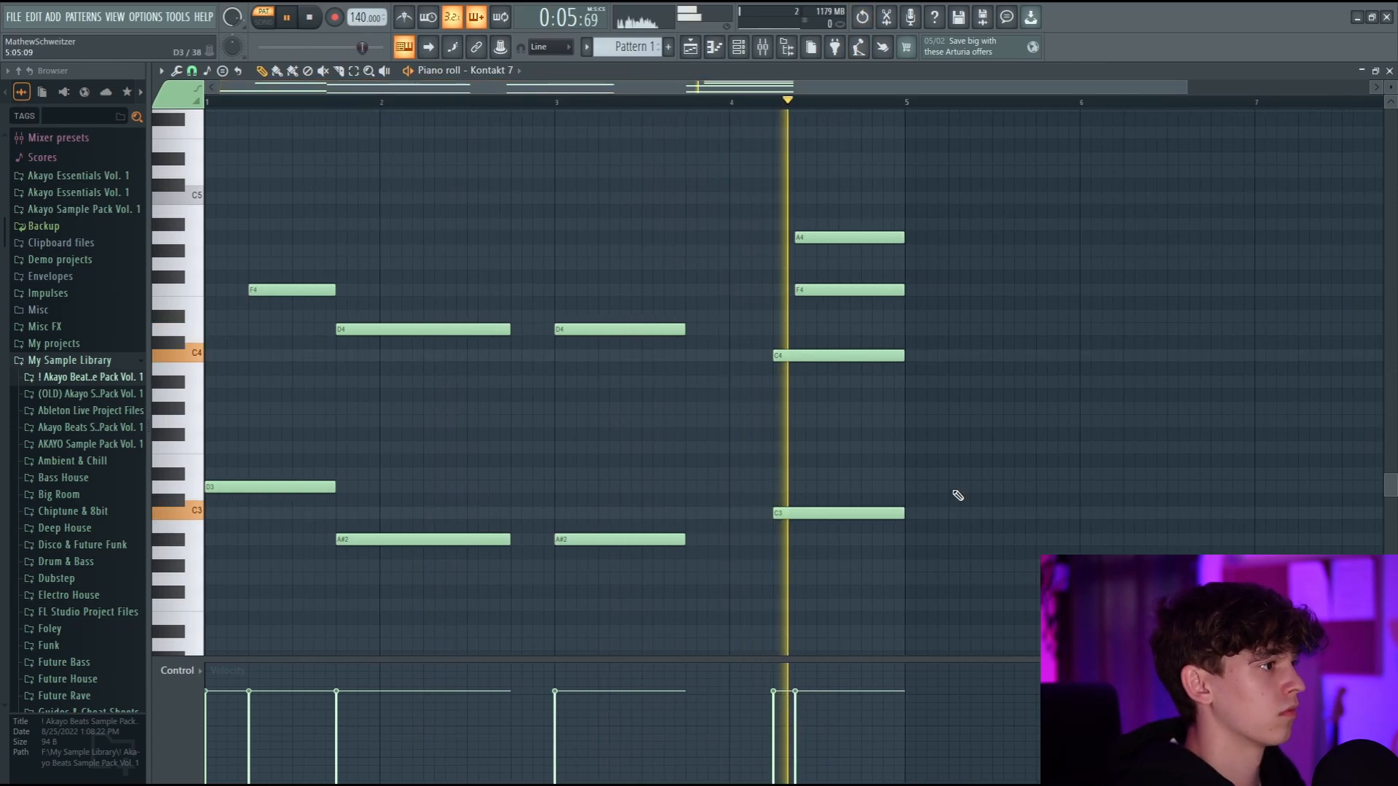
pyautogui.click(356, 129)
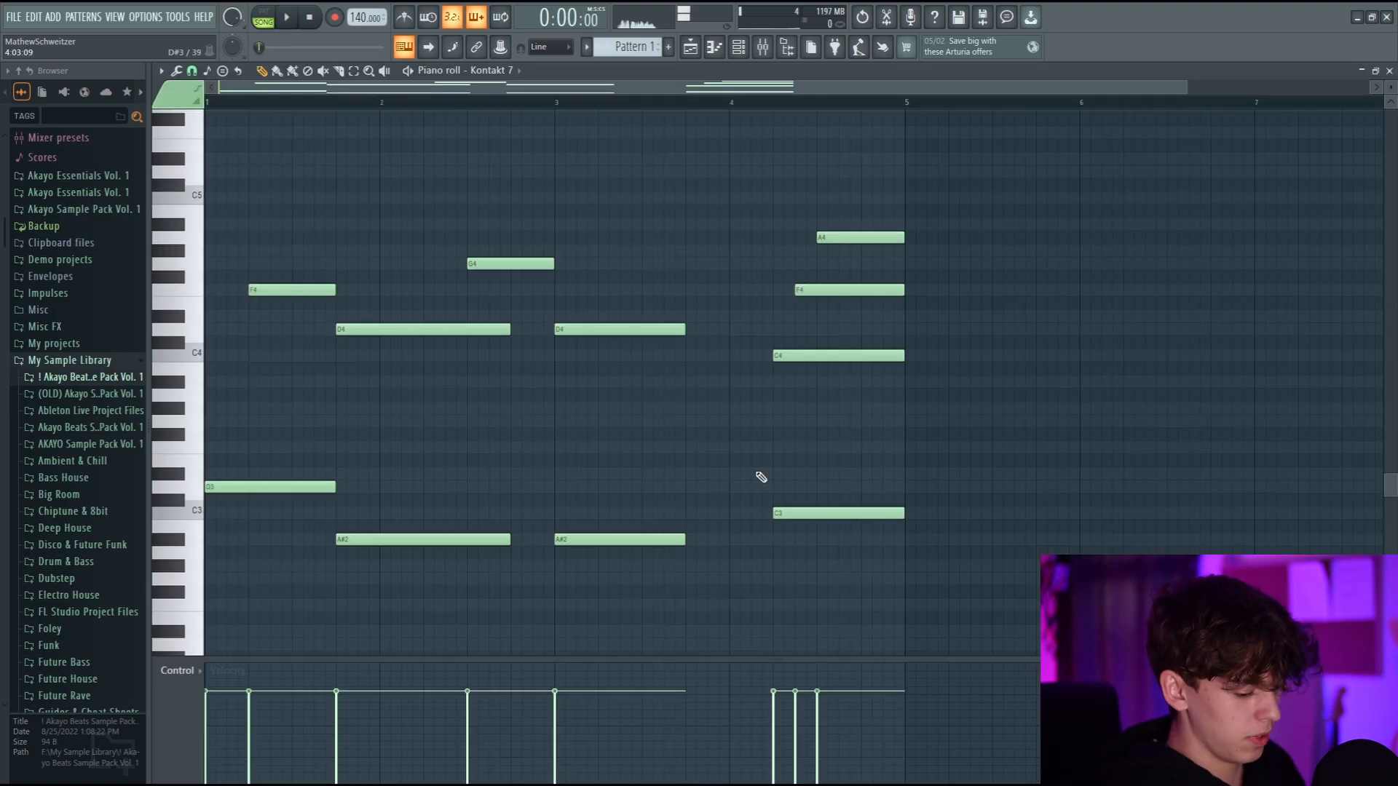
# Step: Transpose the whole chord progression up two octaves and play it back
pyautogui.hotkey('ctrl', 'Up')
pyautogui.hotkey('ctrl', 'Up')
pyautogui.press('space')
pyautogui.scroll(3, 775, 449)
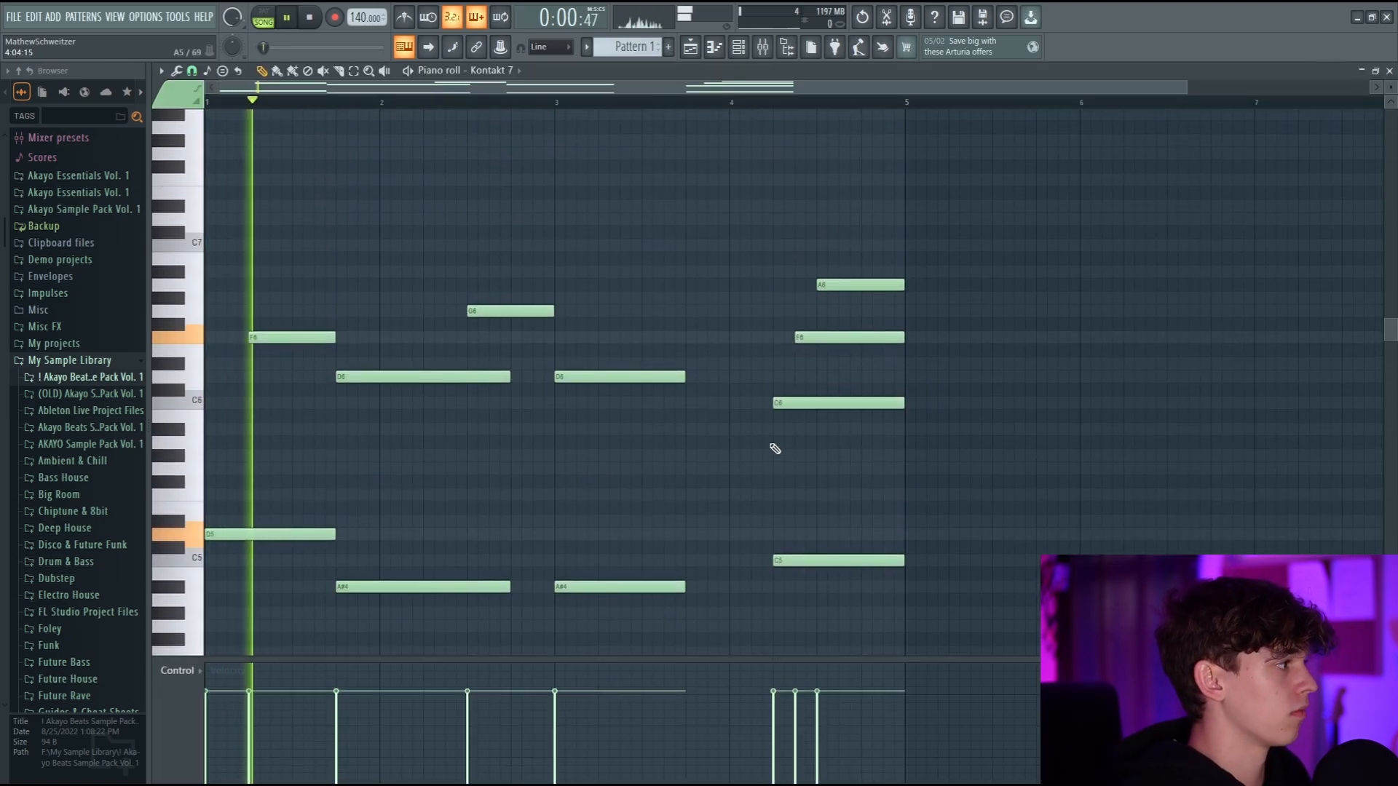
pyautogui.scroll(-1, 774, 449)
pyautogui.scroll(-1, 774, 449)
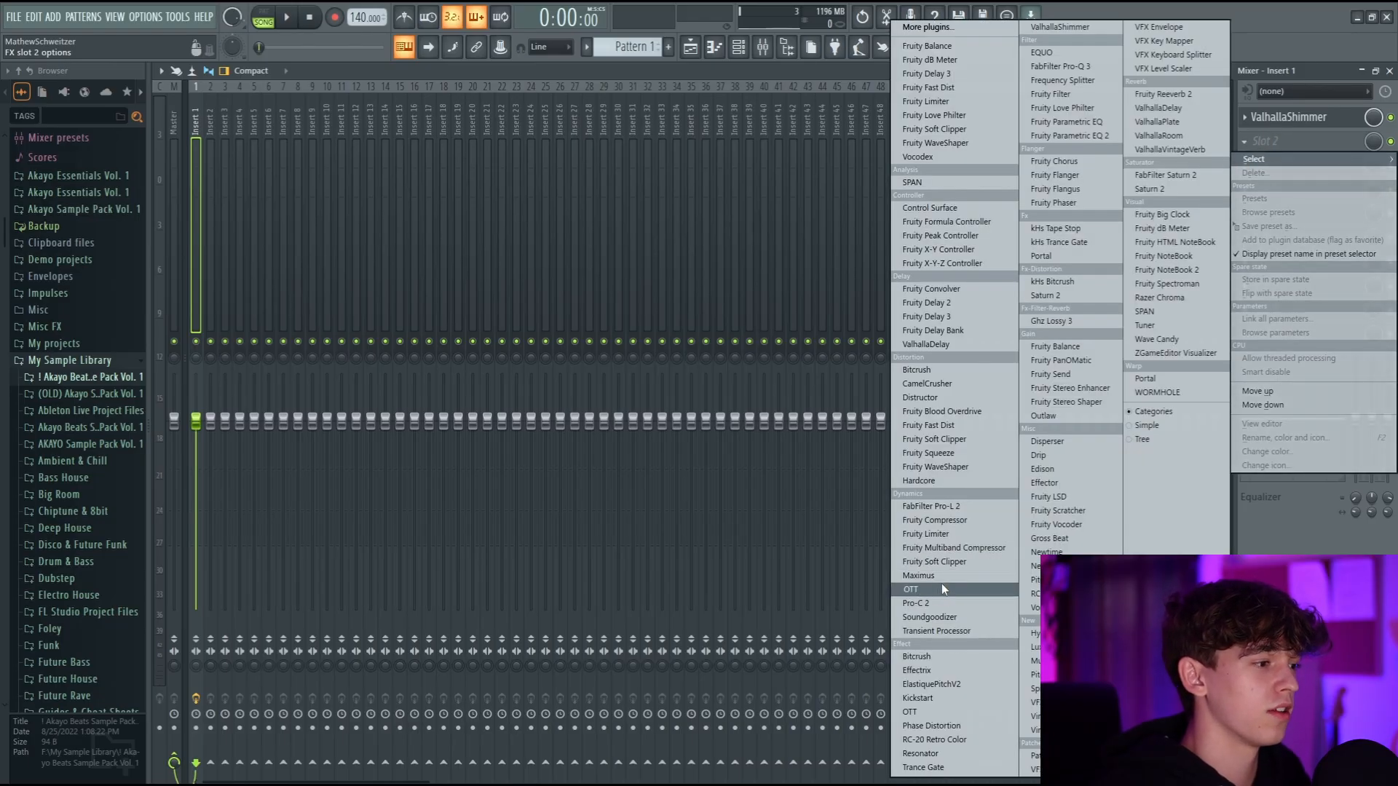
# Step: Load OTT at 23% depth after ValhallaShimmer on Insert 1, followed by kHs Trance Gate
pyautogui.click(941, 588)
pyautogui.press('space')
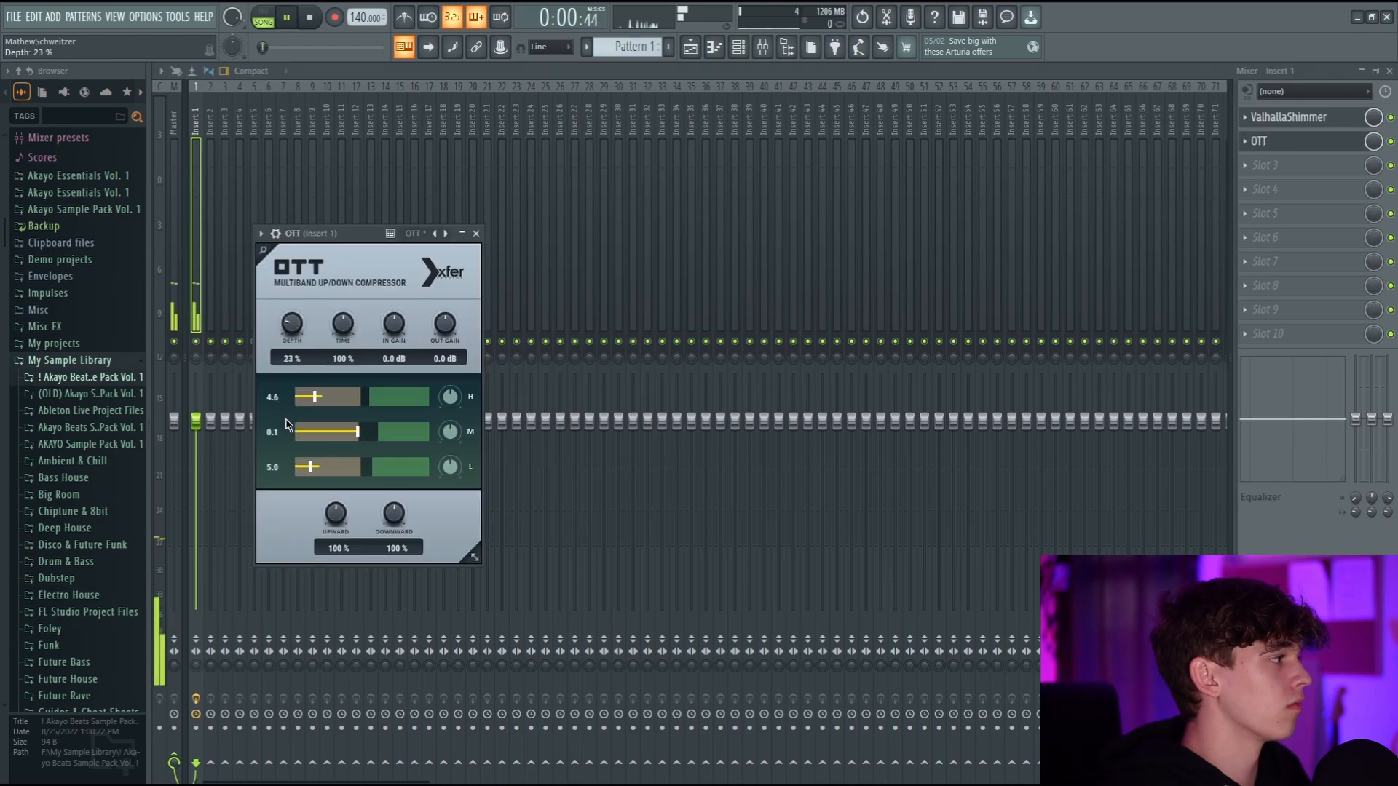
pyautogui.moveTo(337, 234); pyautogui.dragTo(606, 294)
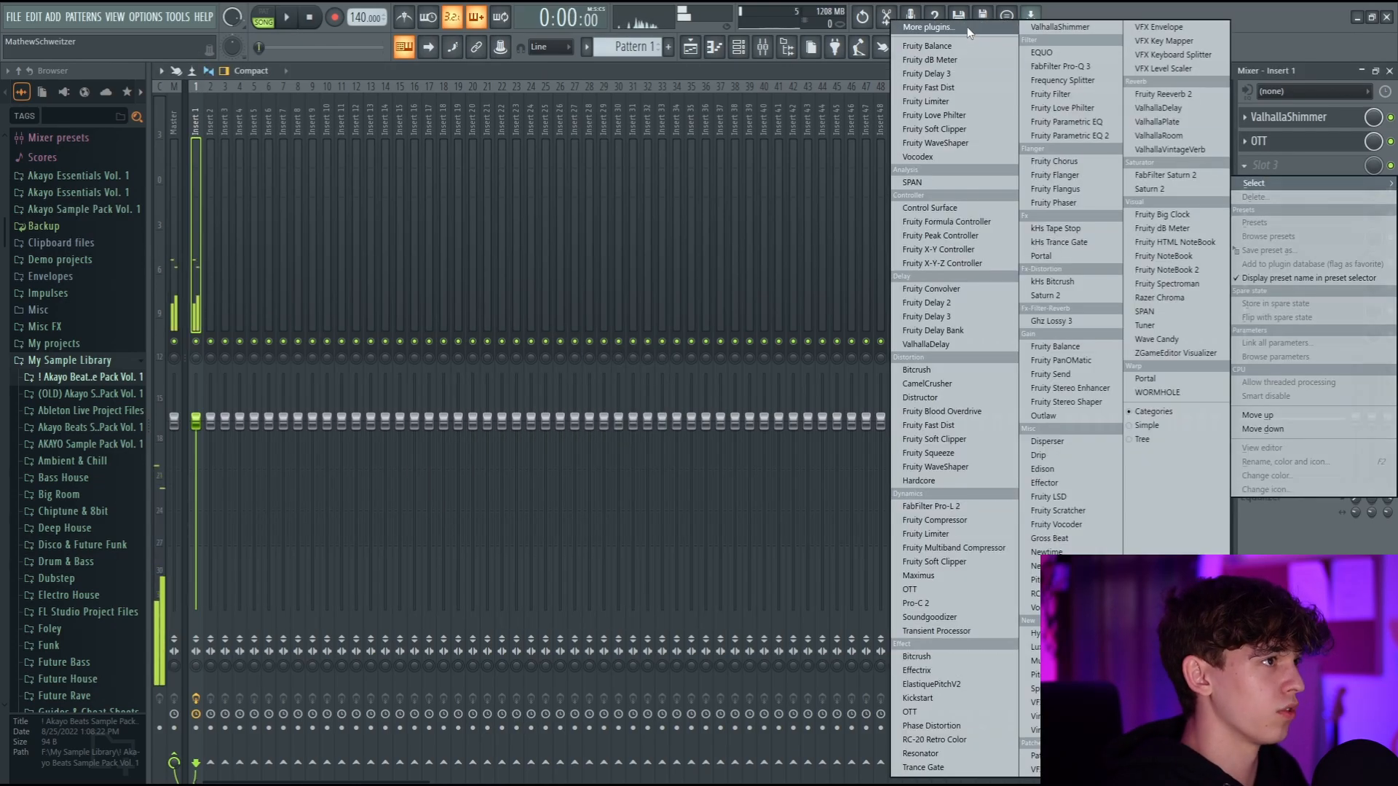
pyautogui.click(967, 27)
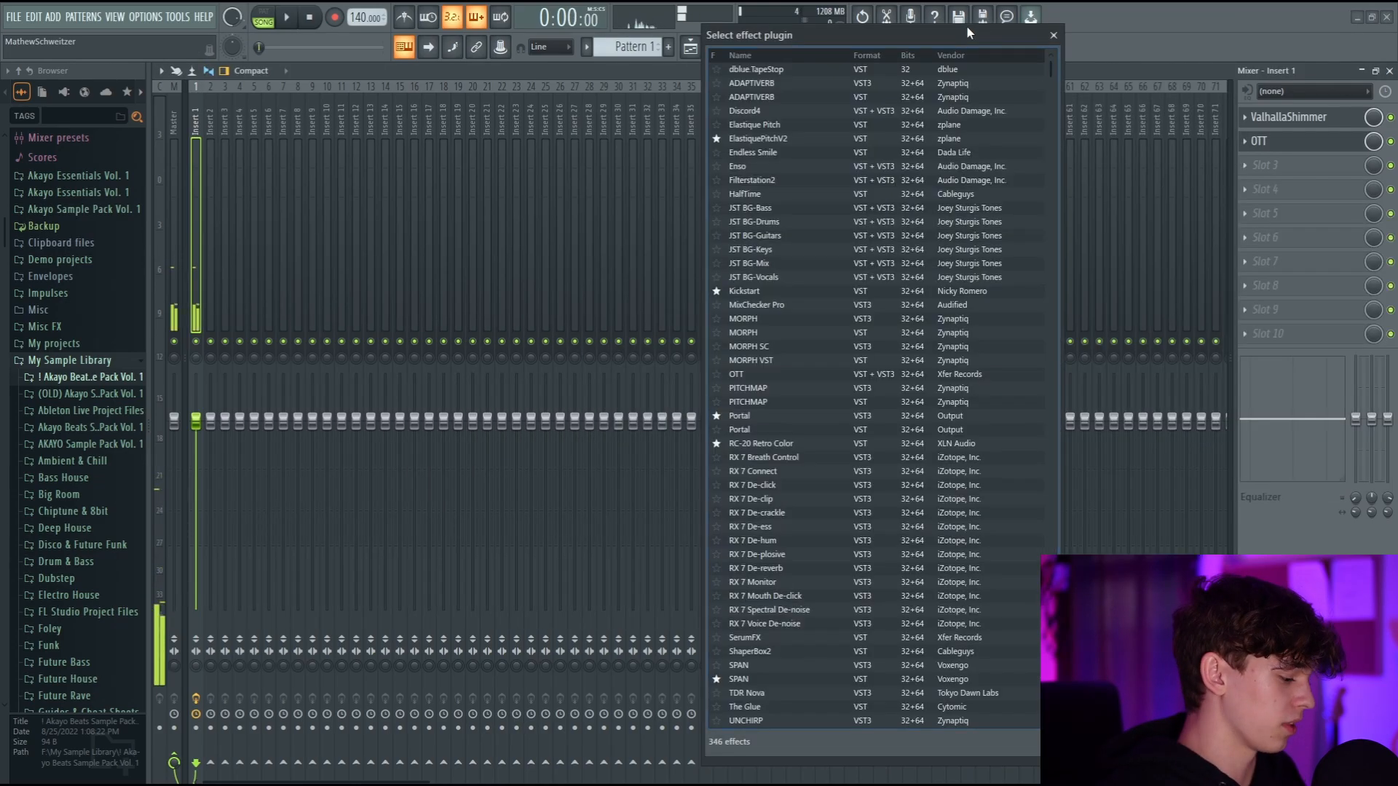
pyautogui.write('trance')
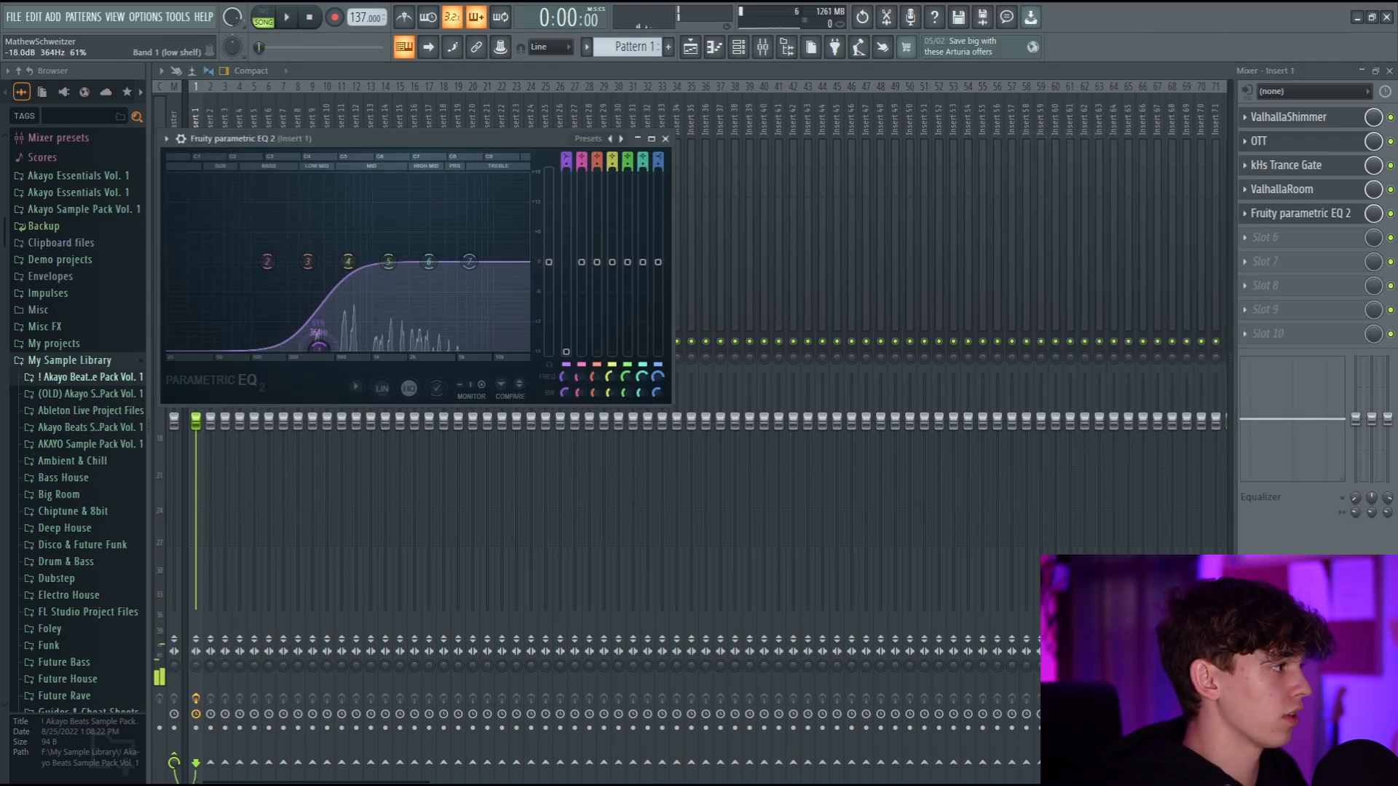
# Step: High-pass Insert 1 at about 183 Hz with band 1 of Fruity Parametric EQ 2 and slightly raise band 7
pyautogui.moveTo(319, 261); pyautogui.dragTo(225, 261)
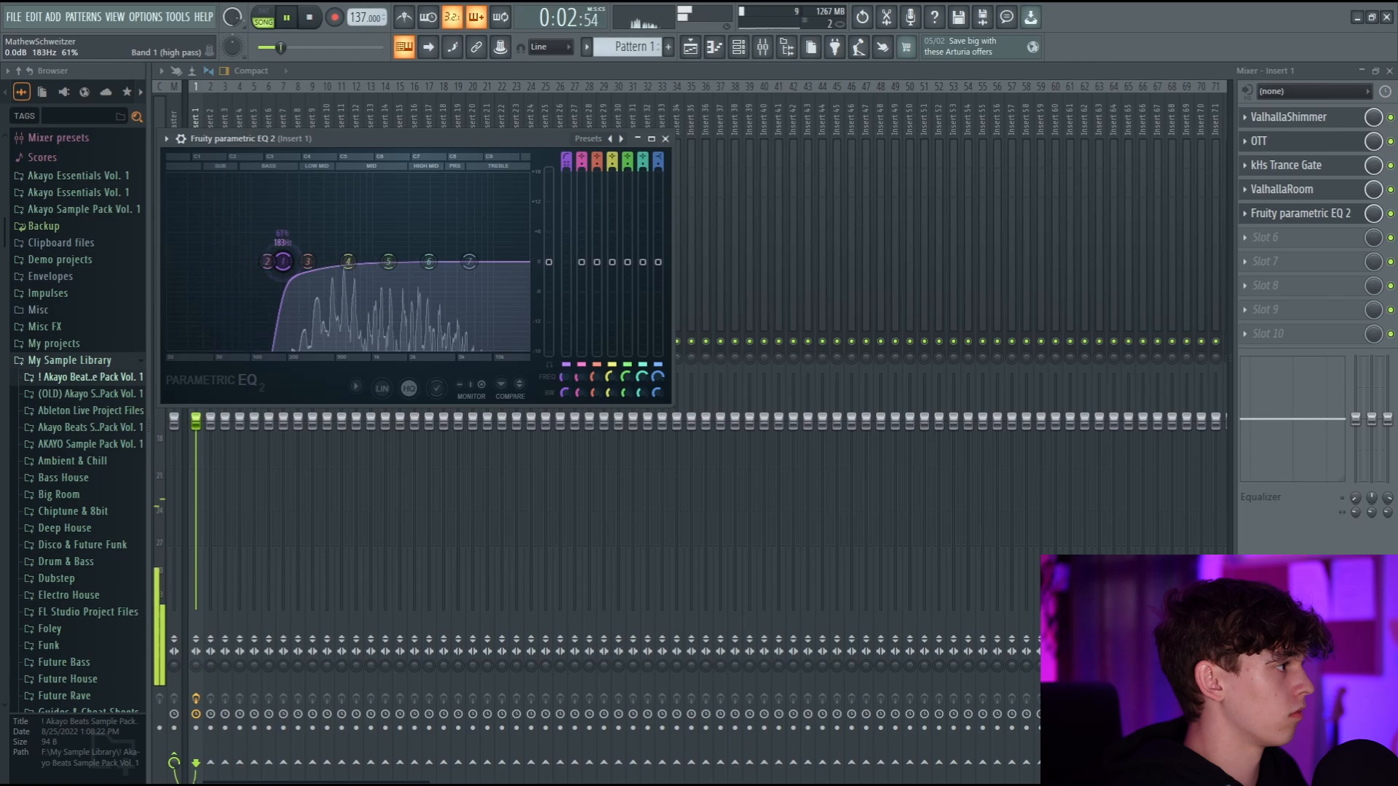
pyautogui.moveTo(469, 261); pyautogui.dragTo(472, 248)
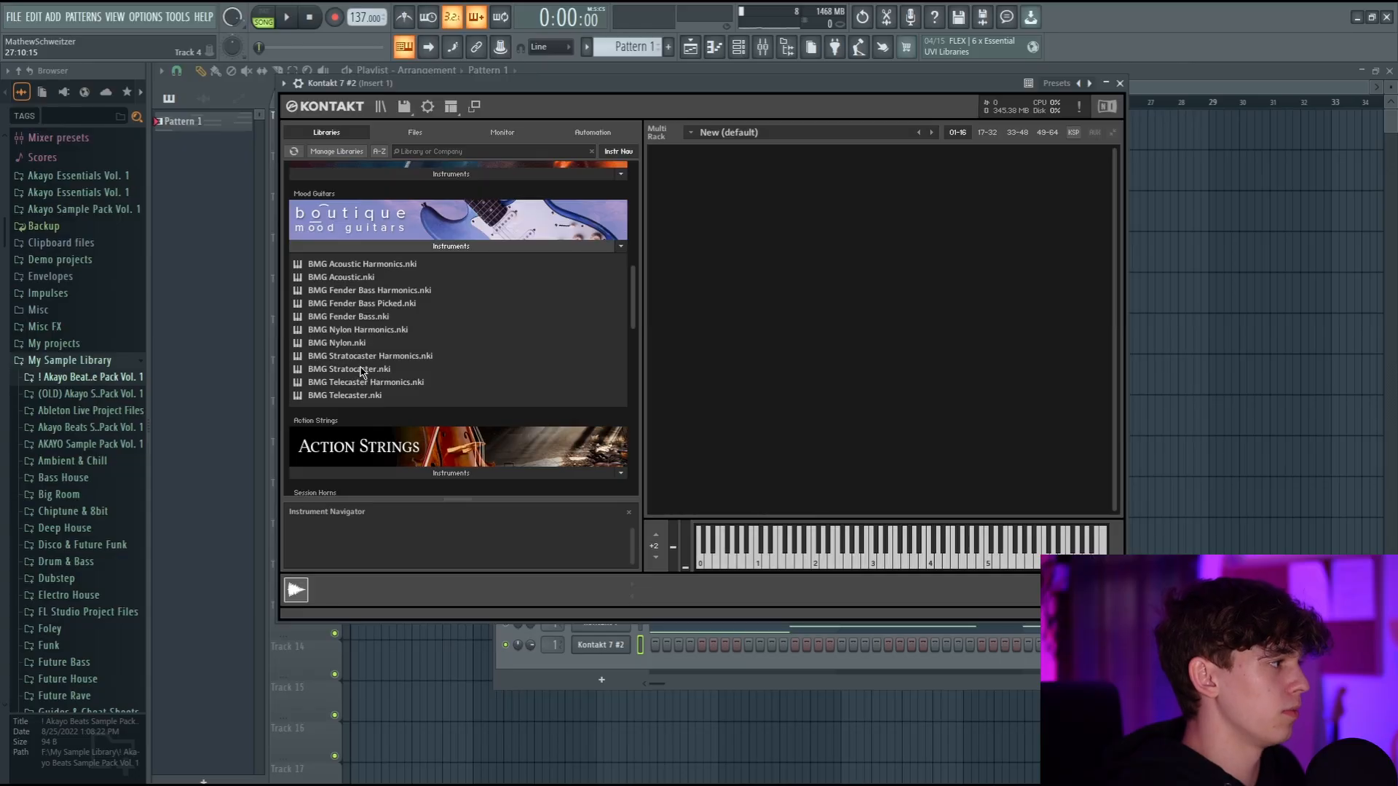
# Step: Load BMG Stratocaster in the second Kontakt 7 and write the melody's opening with A#6, A6, G6, D6 and a short E6 into F6
pyautogui.doubleClick(350, 369)
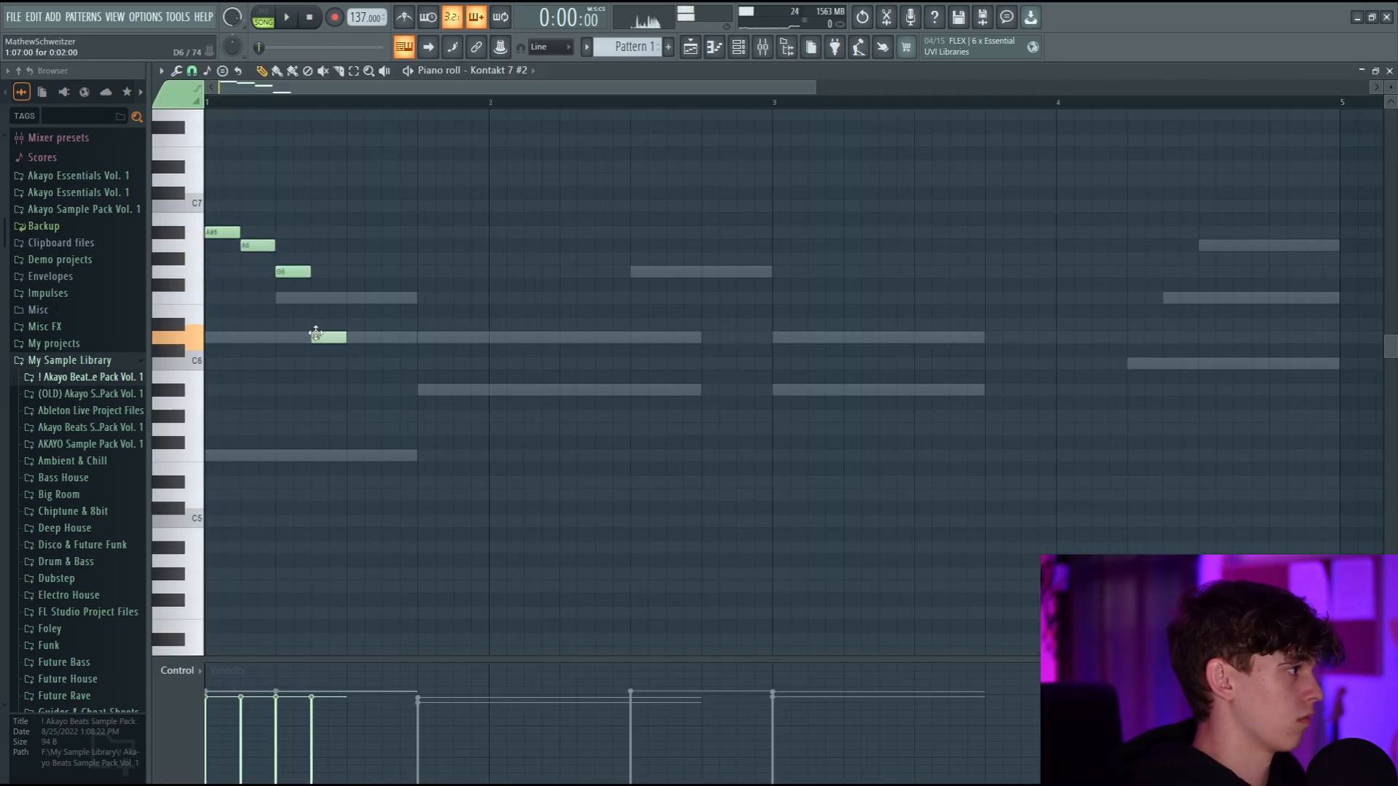
pyautogui.press('space')
pyautogui.press('space')
pyautogui.click(427, 314)
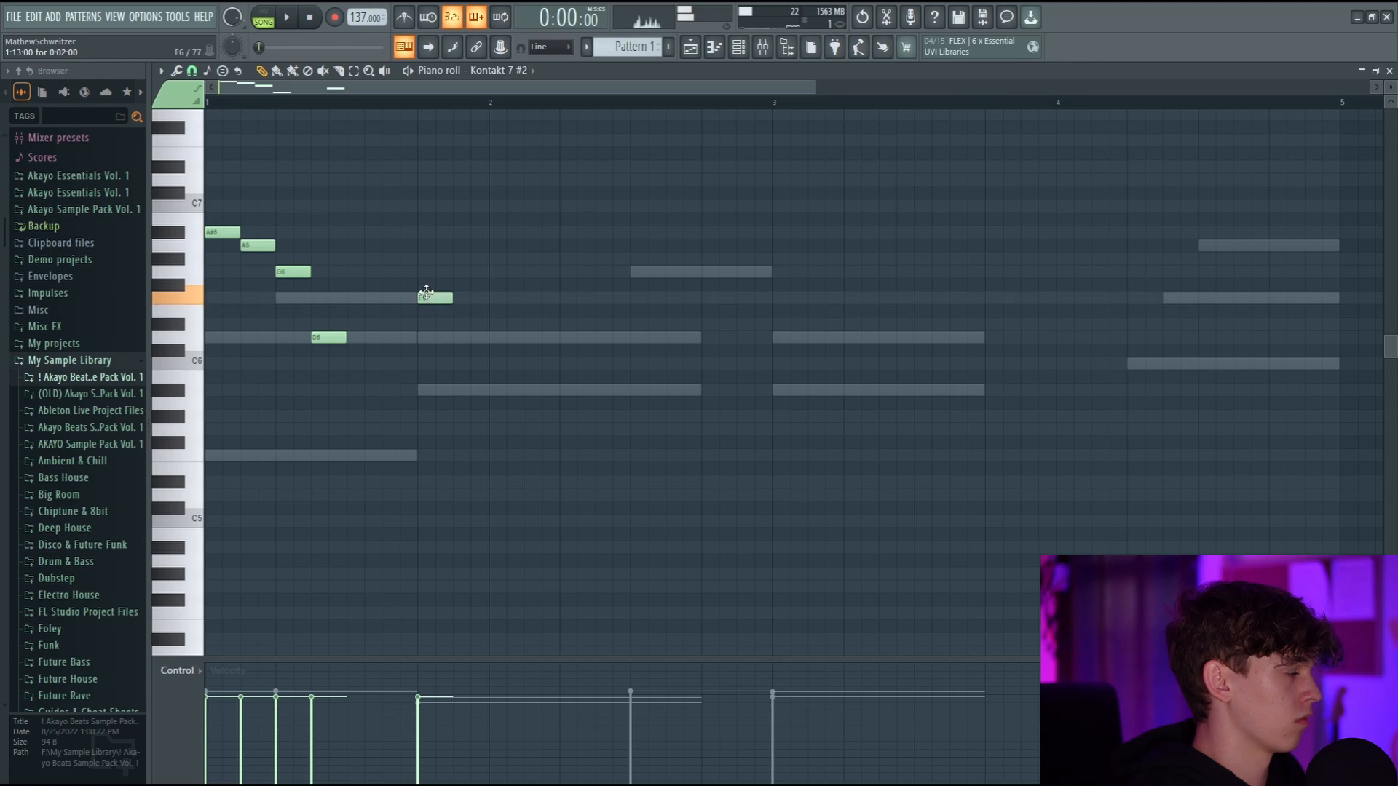
pyautogui.press('space')
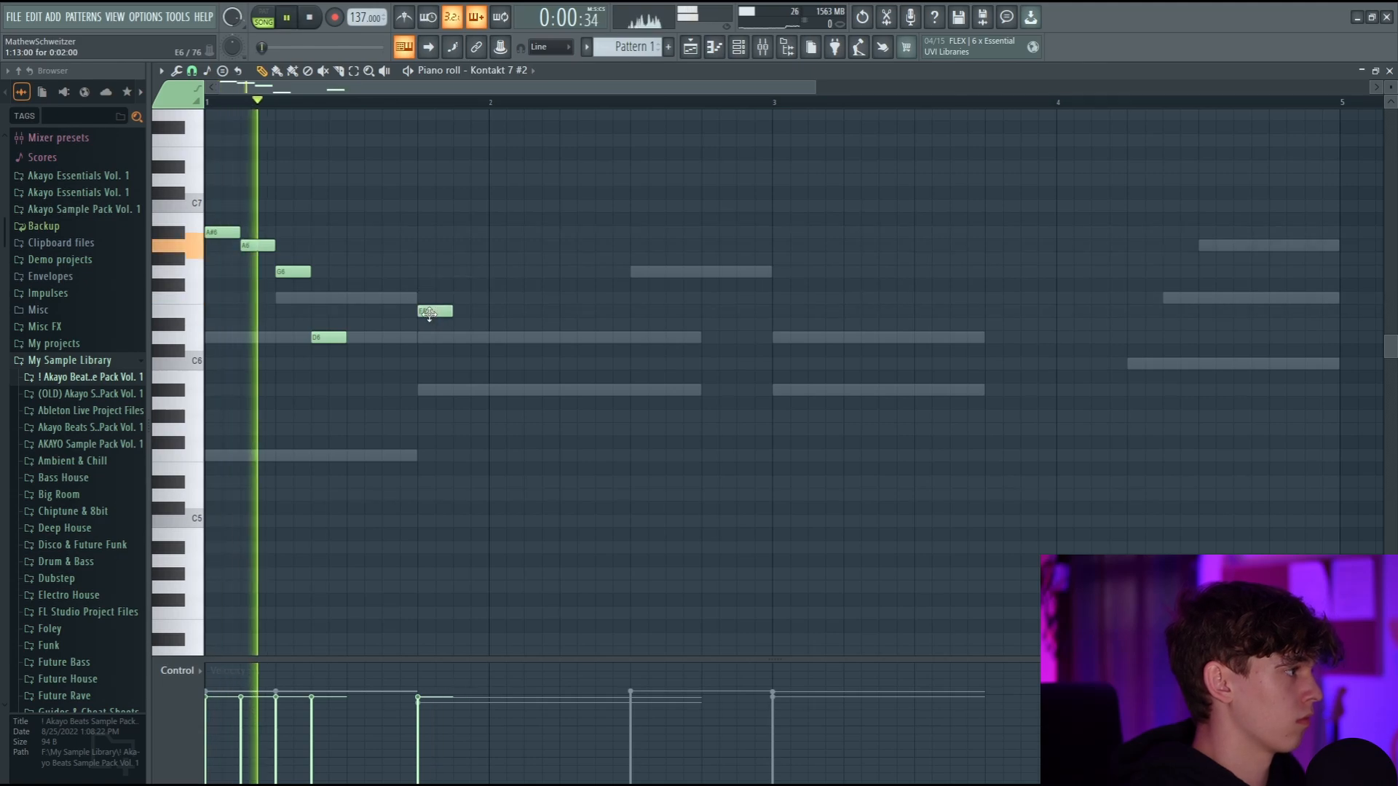
pyautogui.click(442, 298)
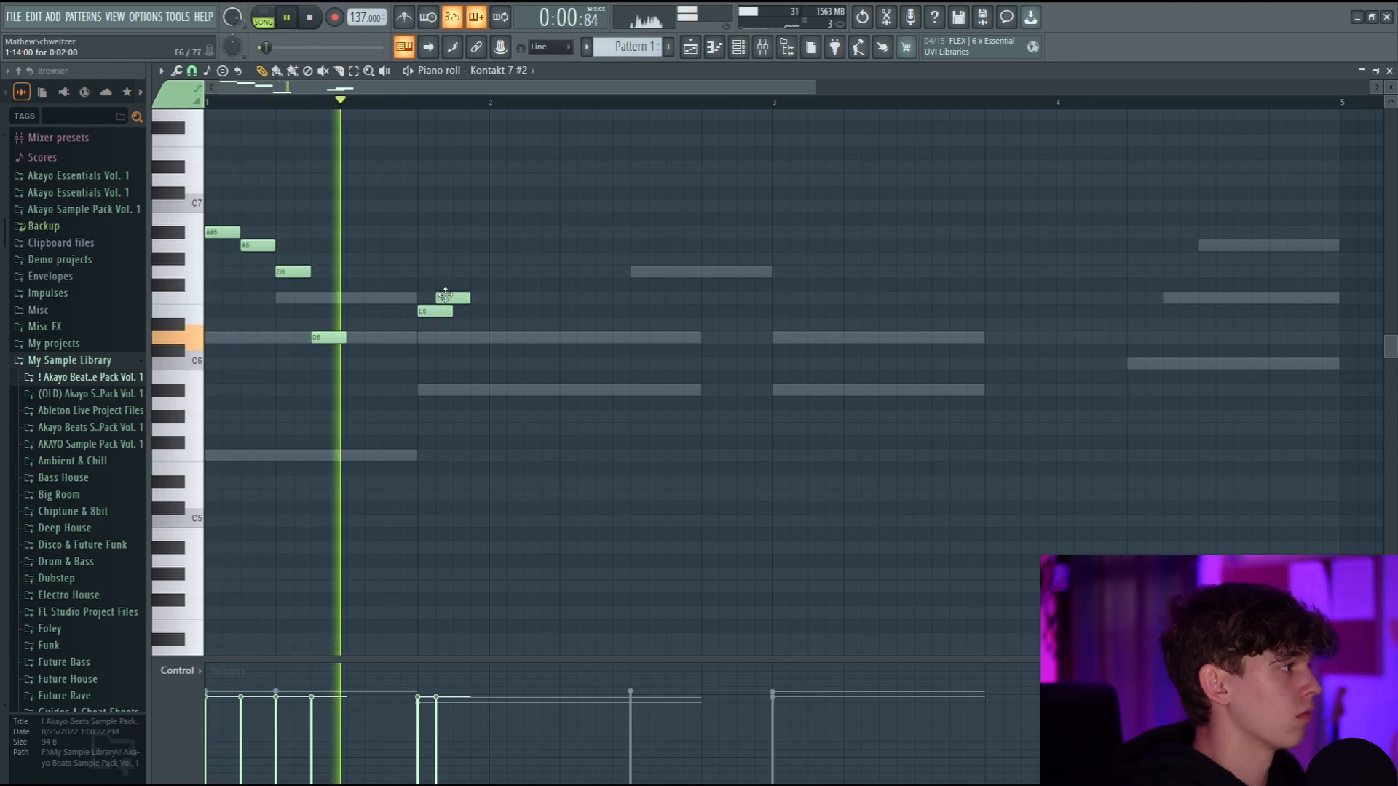
pyautogui.moveTo(442, 297); pyautogui.dragTo(428, 310)
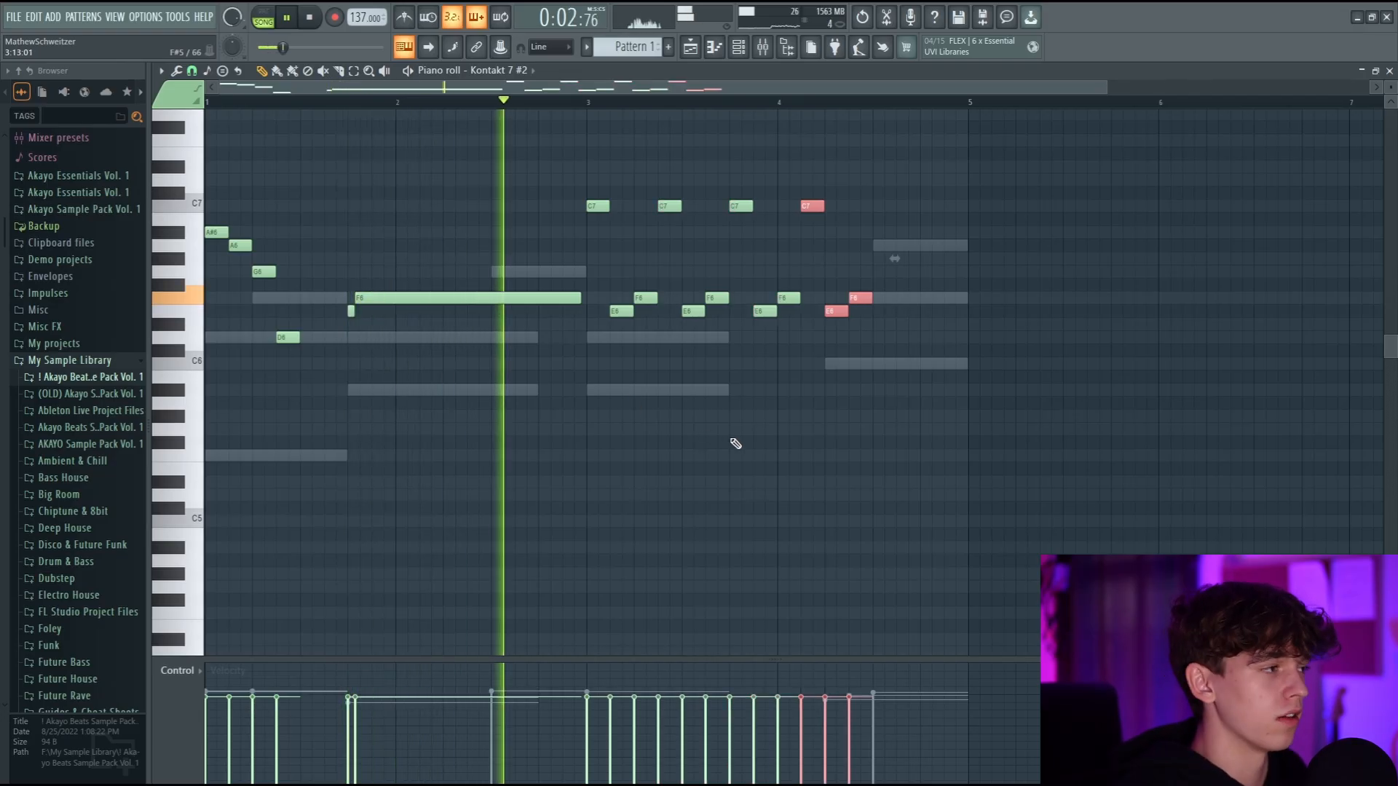
# Step: Finish the guitar melody at the end of bar 4 with A#6, A6, G6 and E6, and play it back
pyautogui.keyDown('ctrl'); pyautogui.click(735, 441); pyautogui.keyUp('ctrl')
pyautogui.scroll(2, 758, 447)
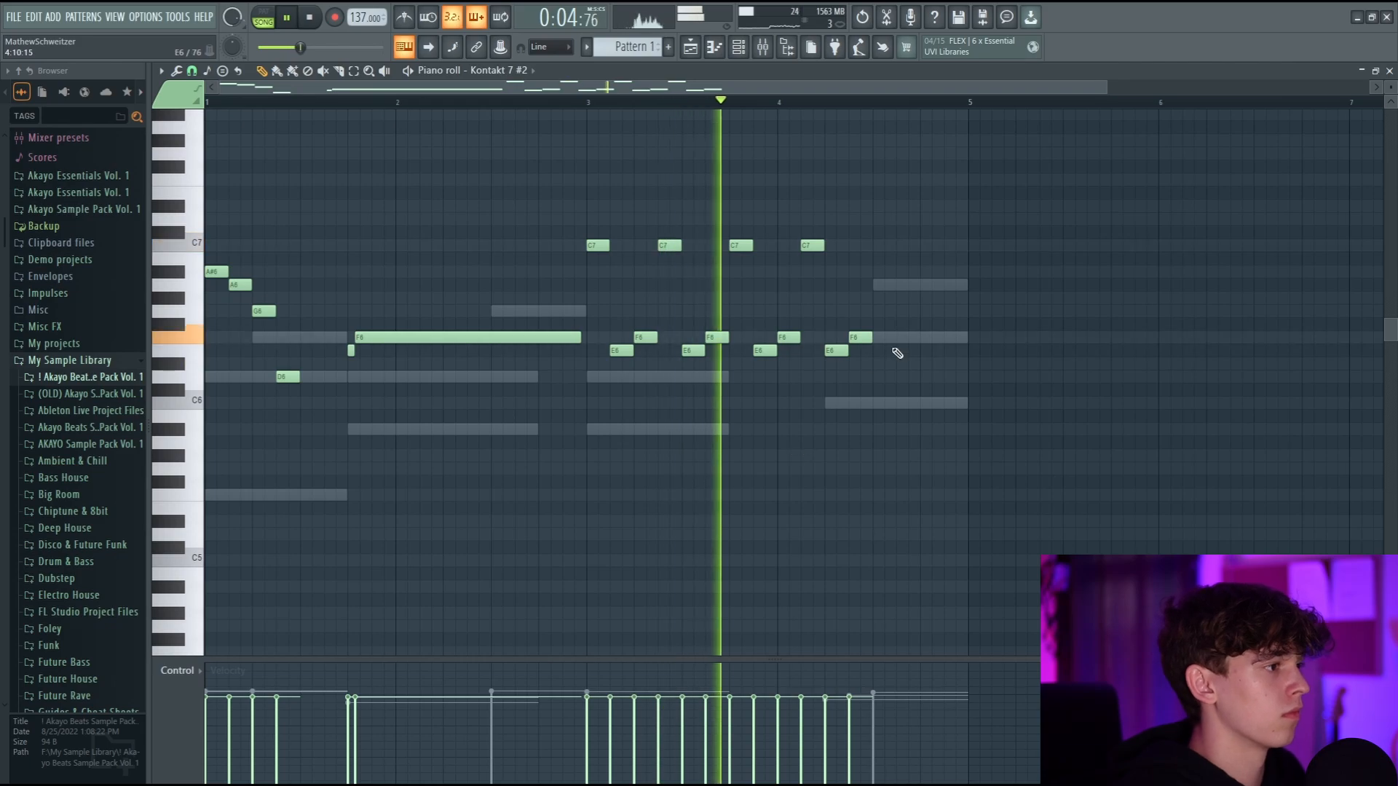
pyautogui.click(879, 284)
pyautogui.press('space')
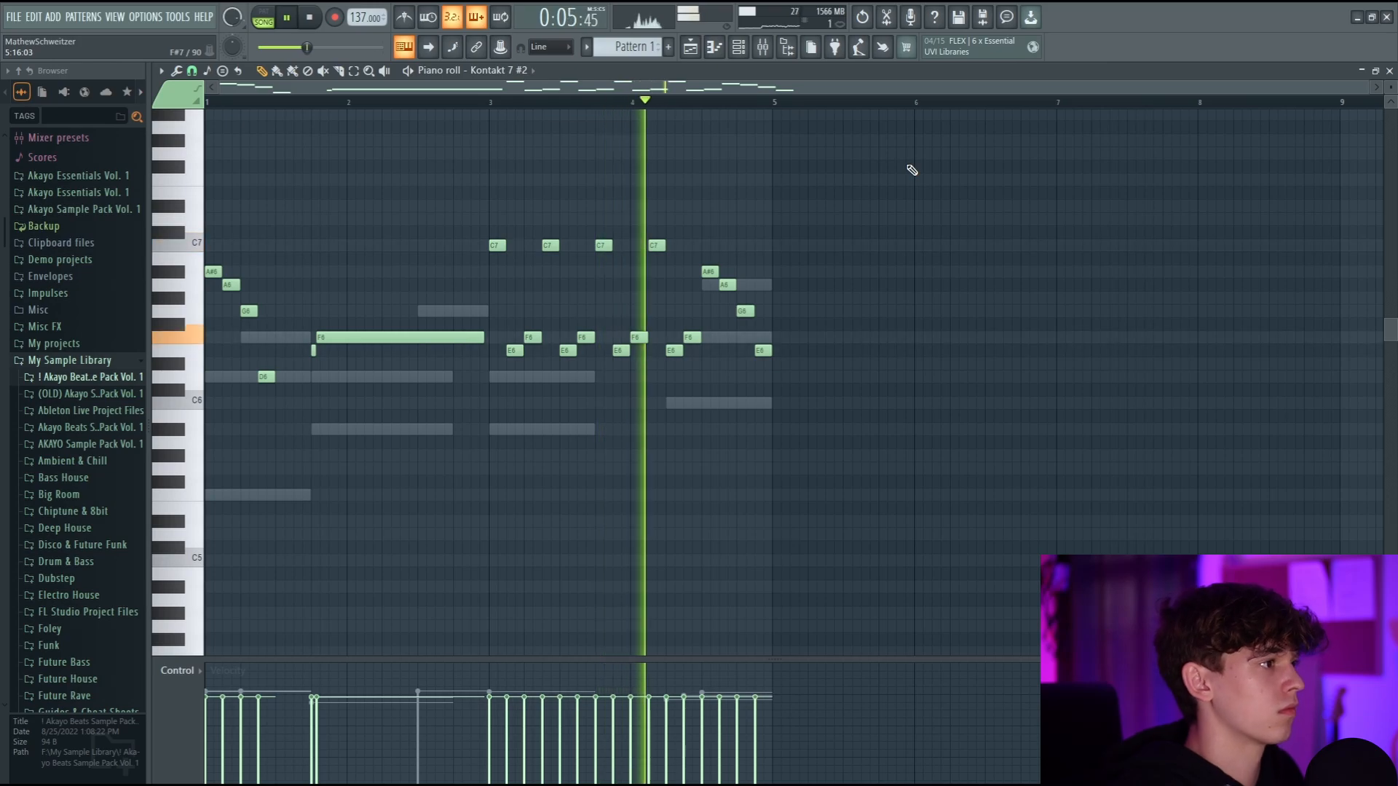
pyautogui.press('space')
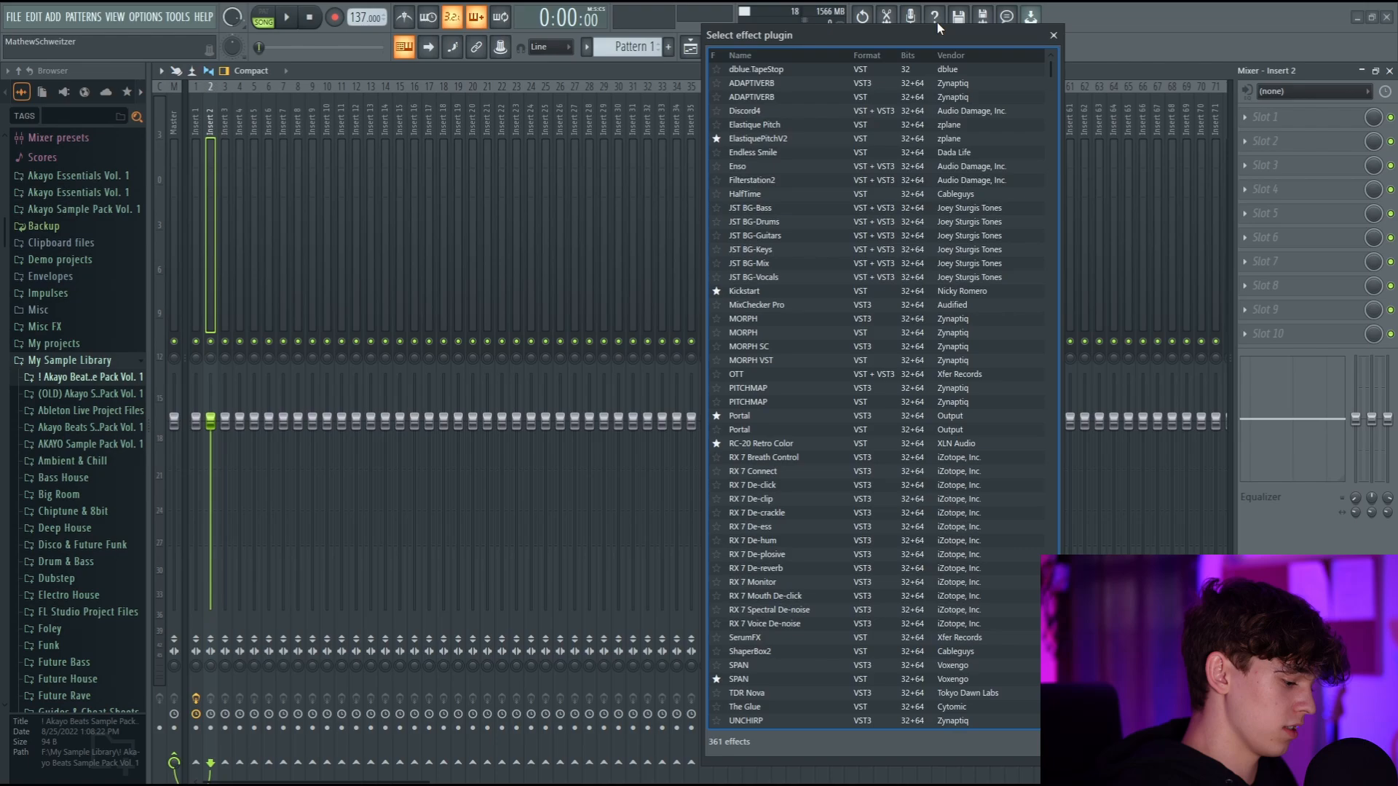
# Step: Load the VST3 version of Portal in the first effect slot of Insert 2
pyautogui.write('port')
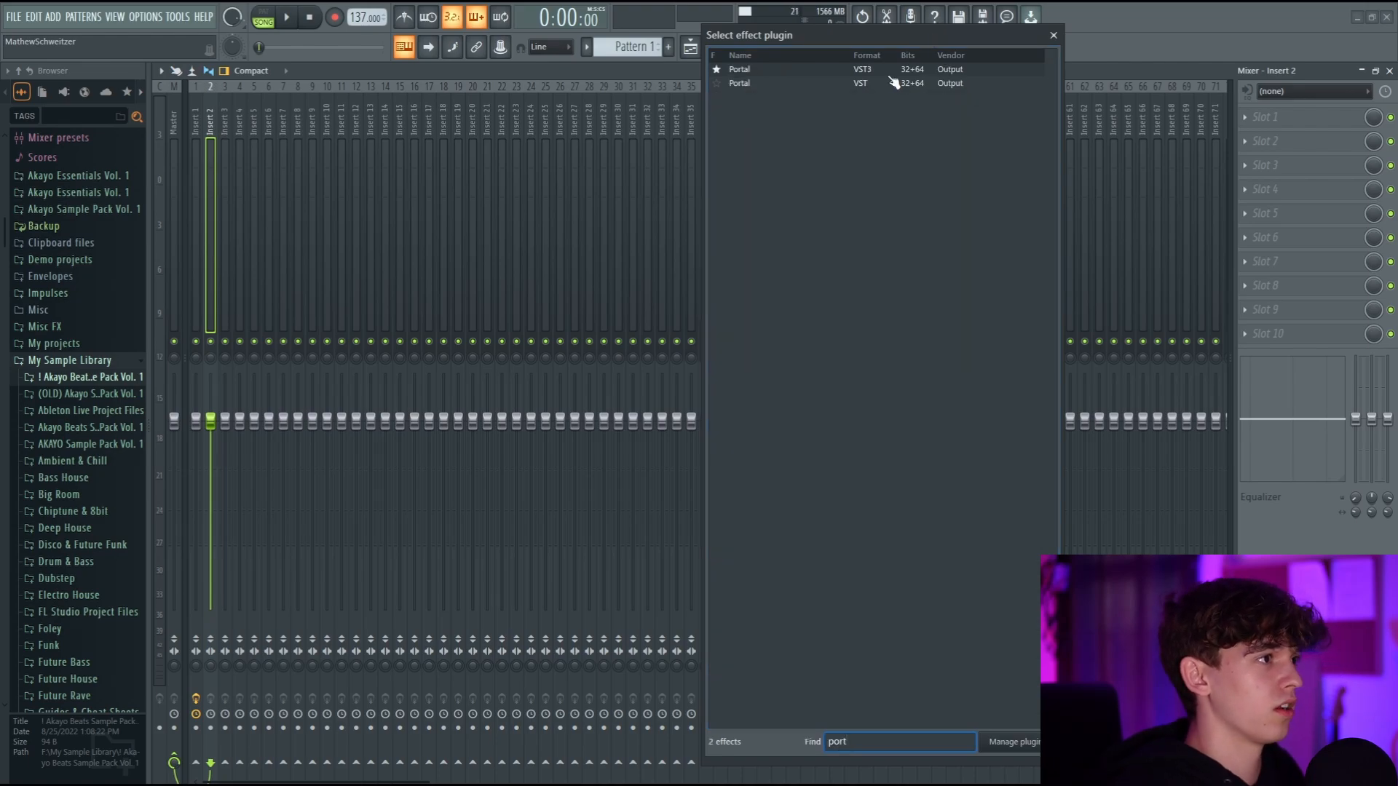
pyautogui.doubleClick(878, 70)
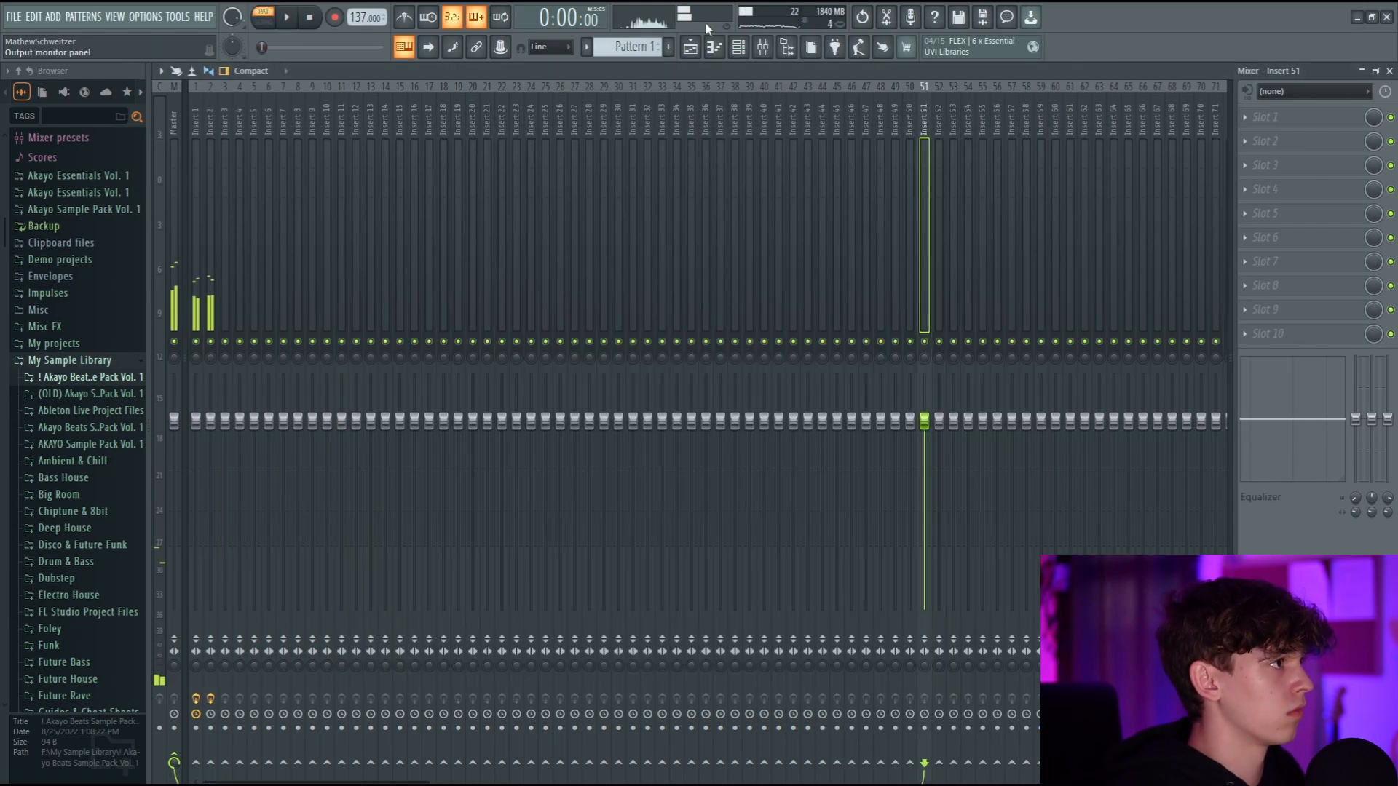
# Step: Transpose the guitar melody down one octave and play it back
pyautogui.click(714, 47)
pyautogui.press('space')
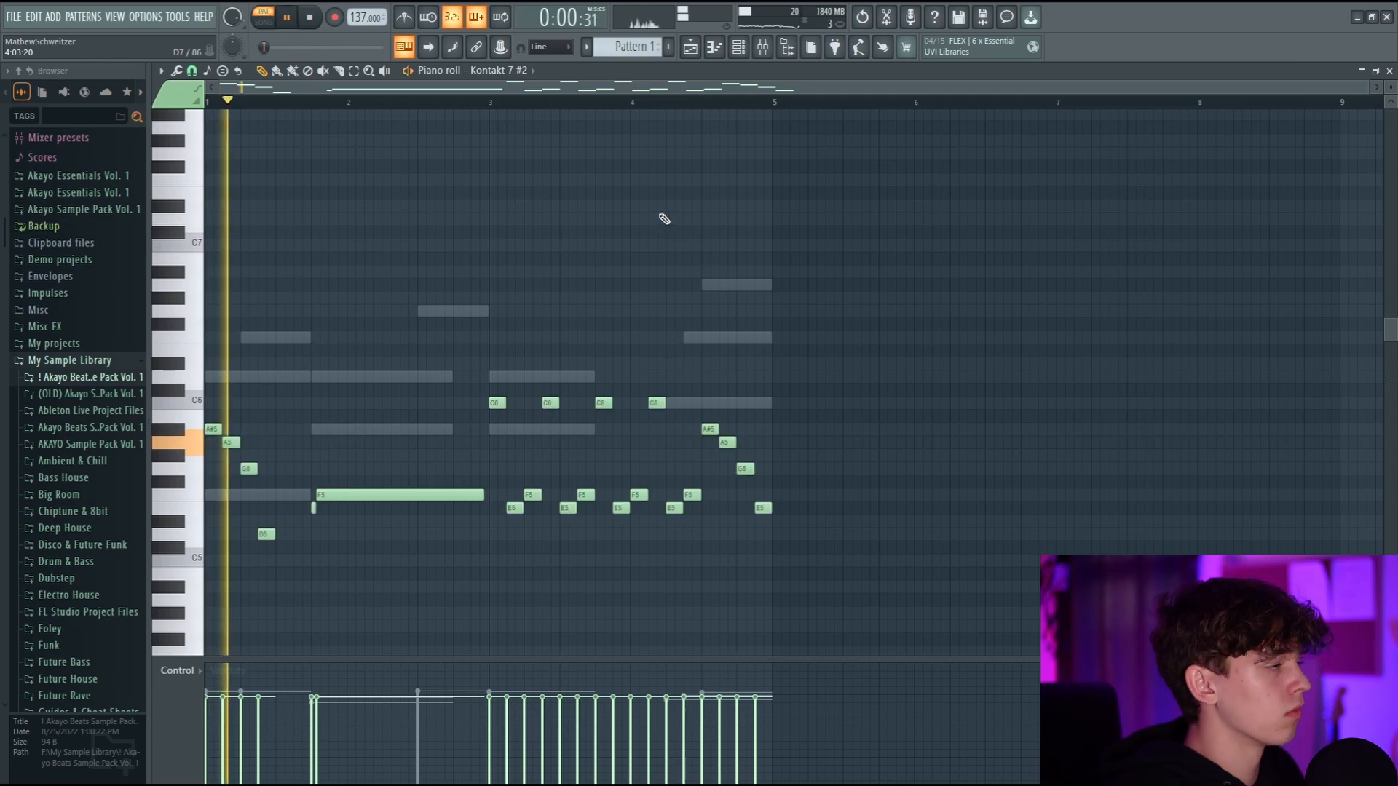
# Step: Lower Insert 2's volume, add ValhallaShimmer and Fruity Parametric EQ 2 after Portal, and adjust the shimmer's mix
pyautogui.press('F9')
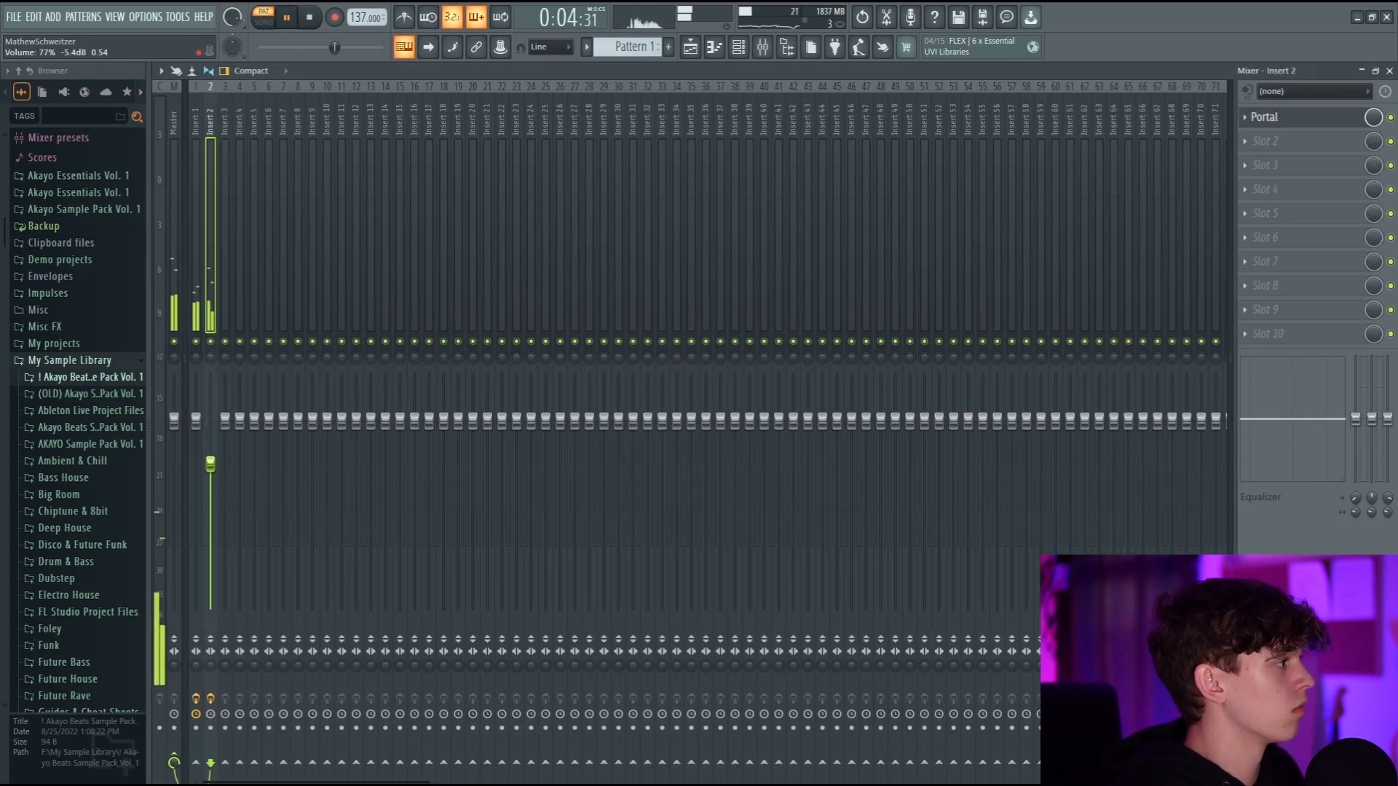
pyautogui.click(1291, 144)
pyautogui.moveTo(471, 273); pyautogui.dragTo(513, 135)
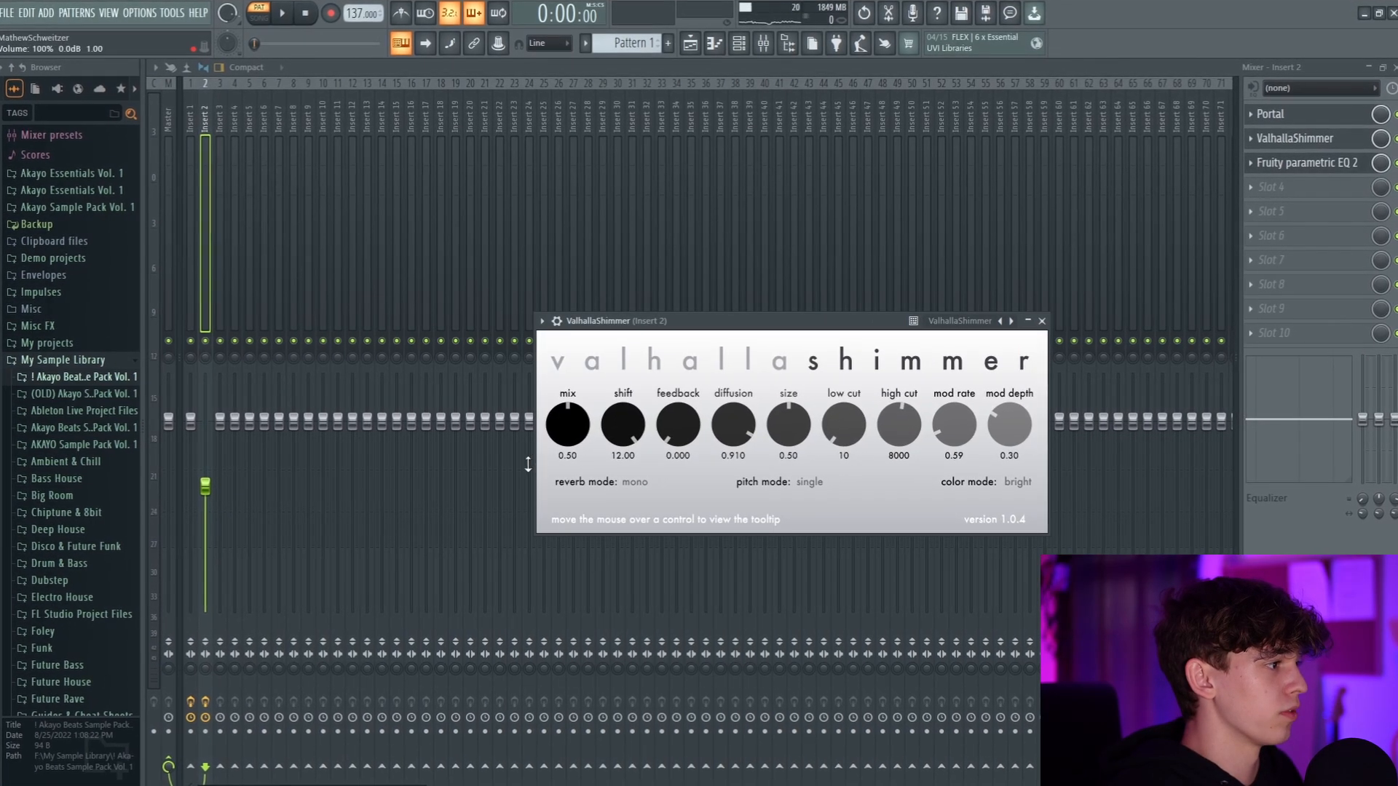
pyautogui.press('space')
pyautogui.moveTo(567, 426)
pyautogui.mouseDown()
pyautogui.moveTo(567, 464)
pyautogui.moveTo(575, 420)
pyautogui.mouseUp()
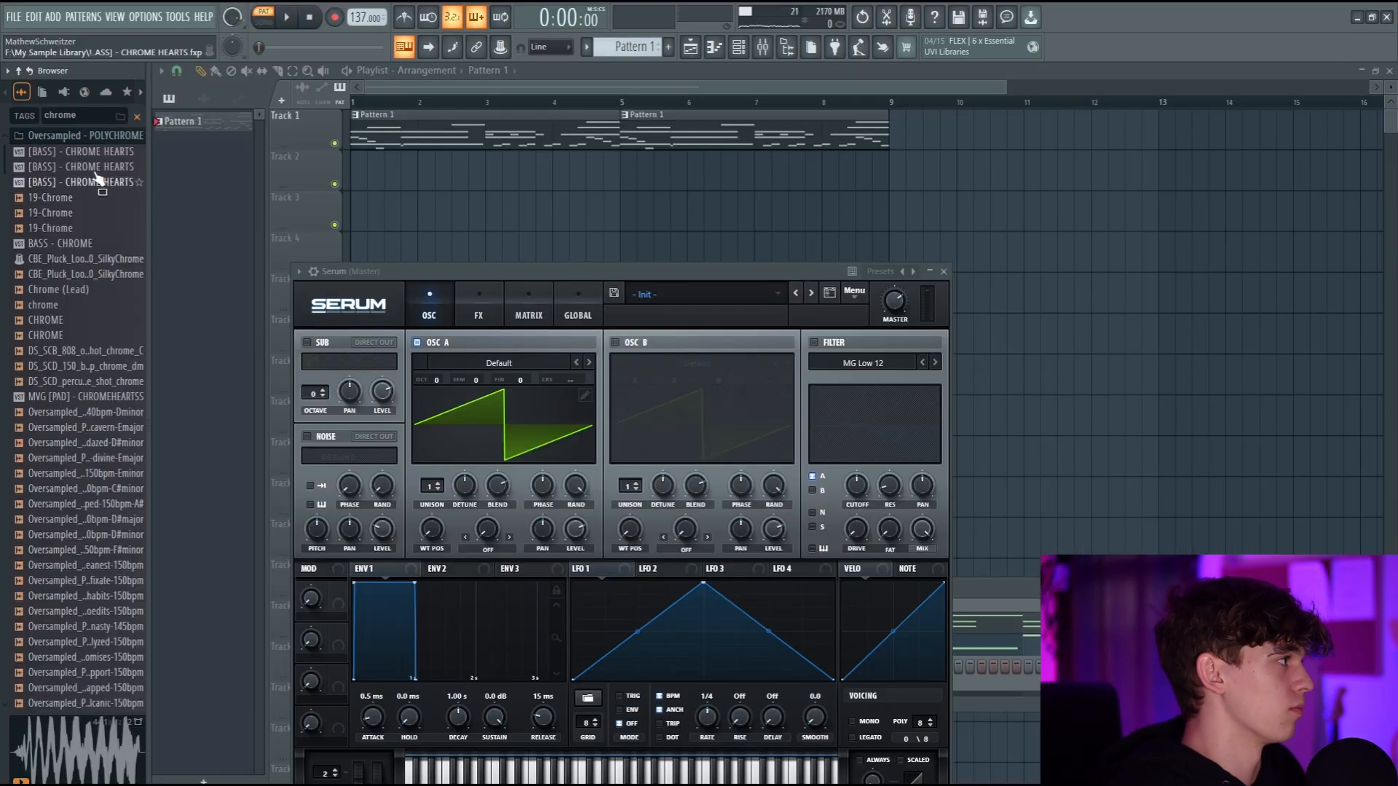
# Step: Load the [BASS] - CHROME HEARTS preset in Serum and write its bass line starting with D4 and A#4
pyautogui.moveTo(617, 446); pyautogui.dragTo(619, 447)
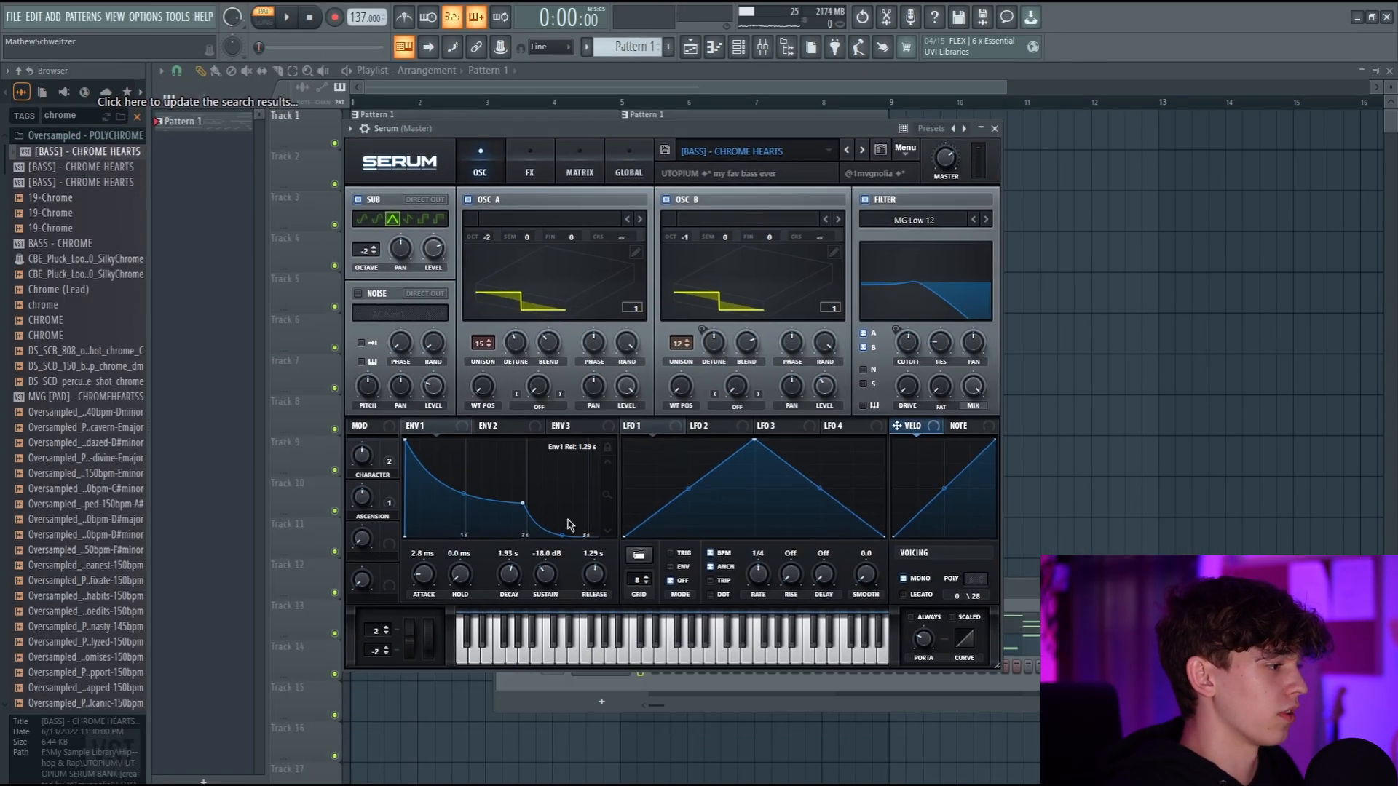
pyautogui.press('space')
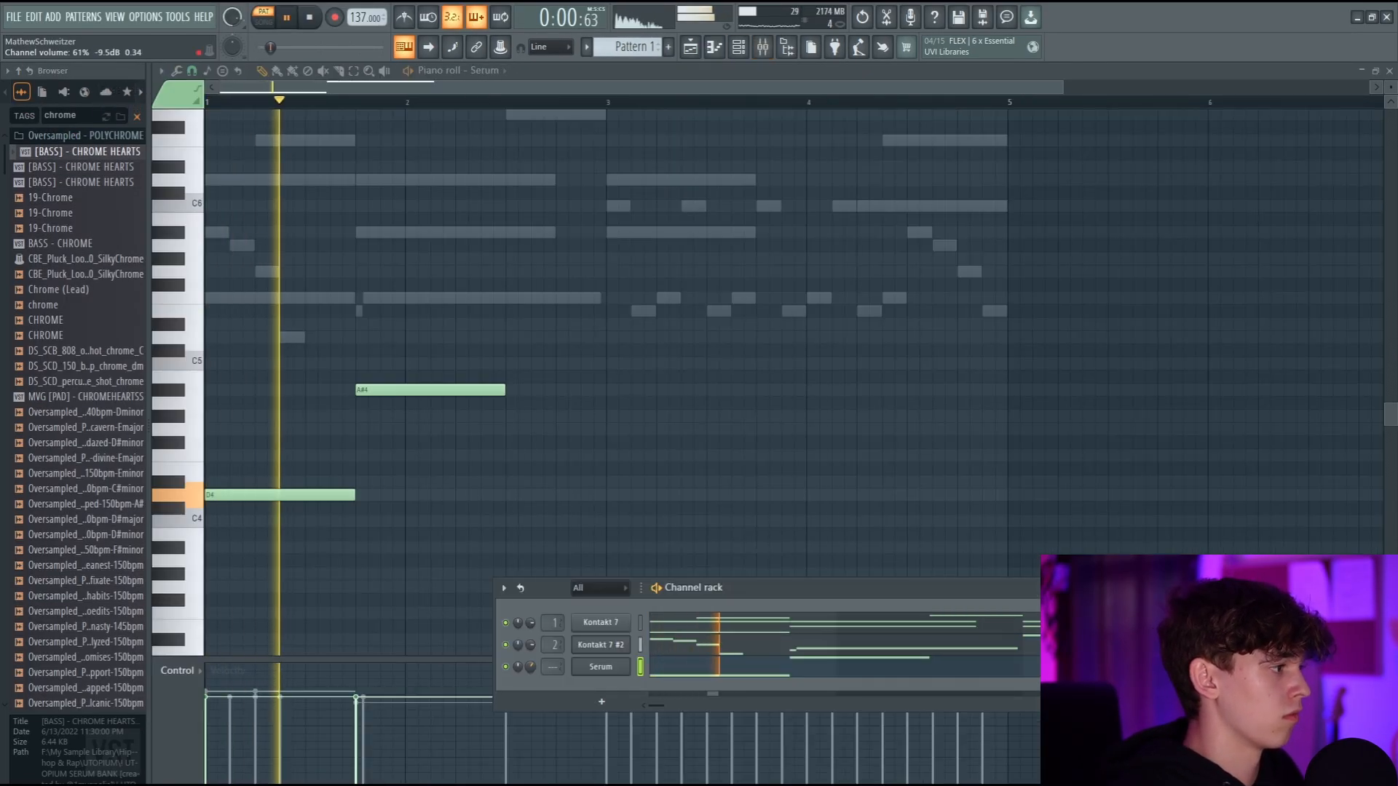
pyautogui.click(579, 390)
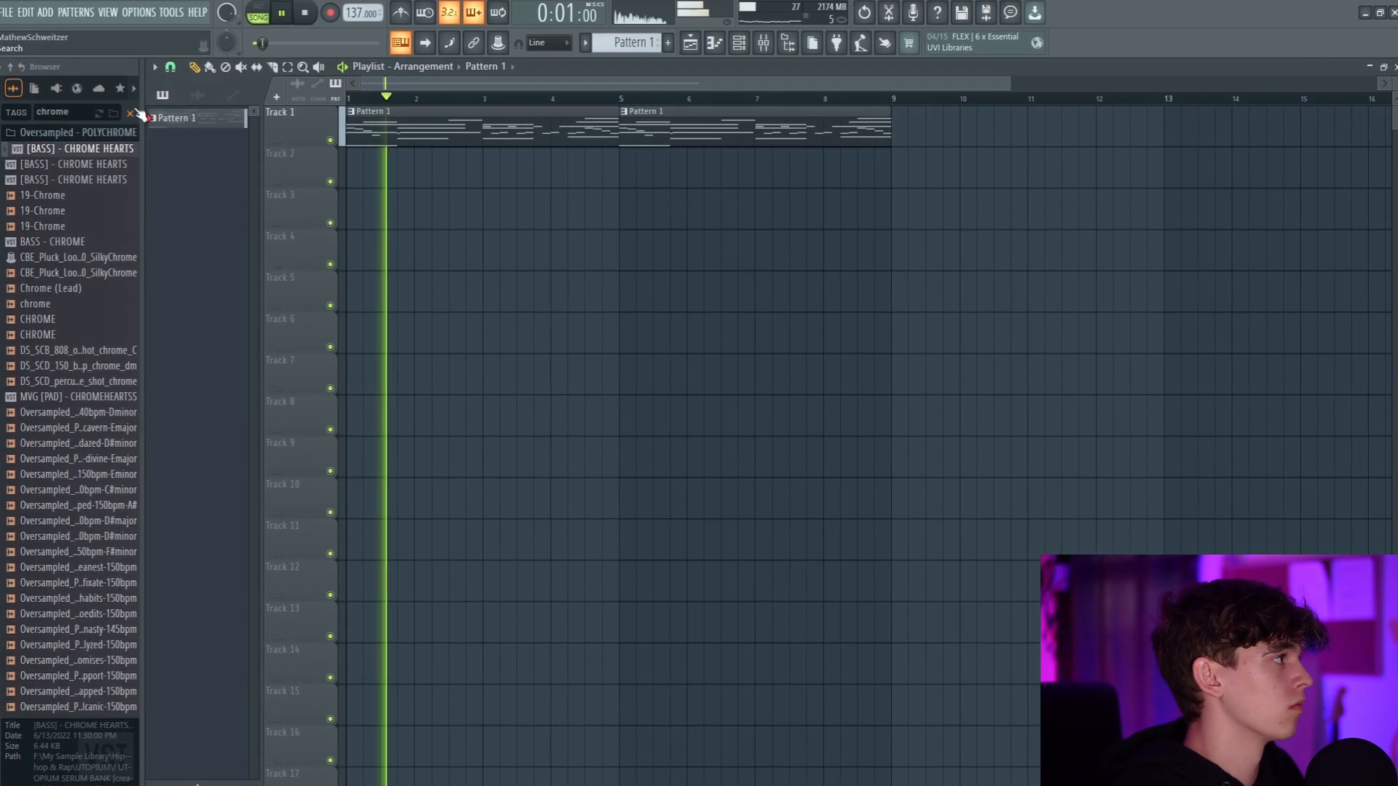
# Step: Set the playlist's snap to Beat
pyautogui.click(177, 72)
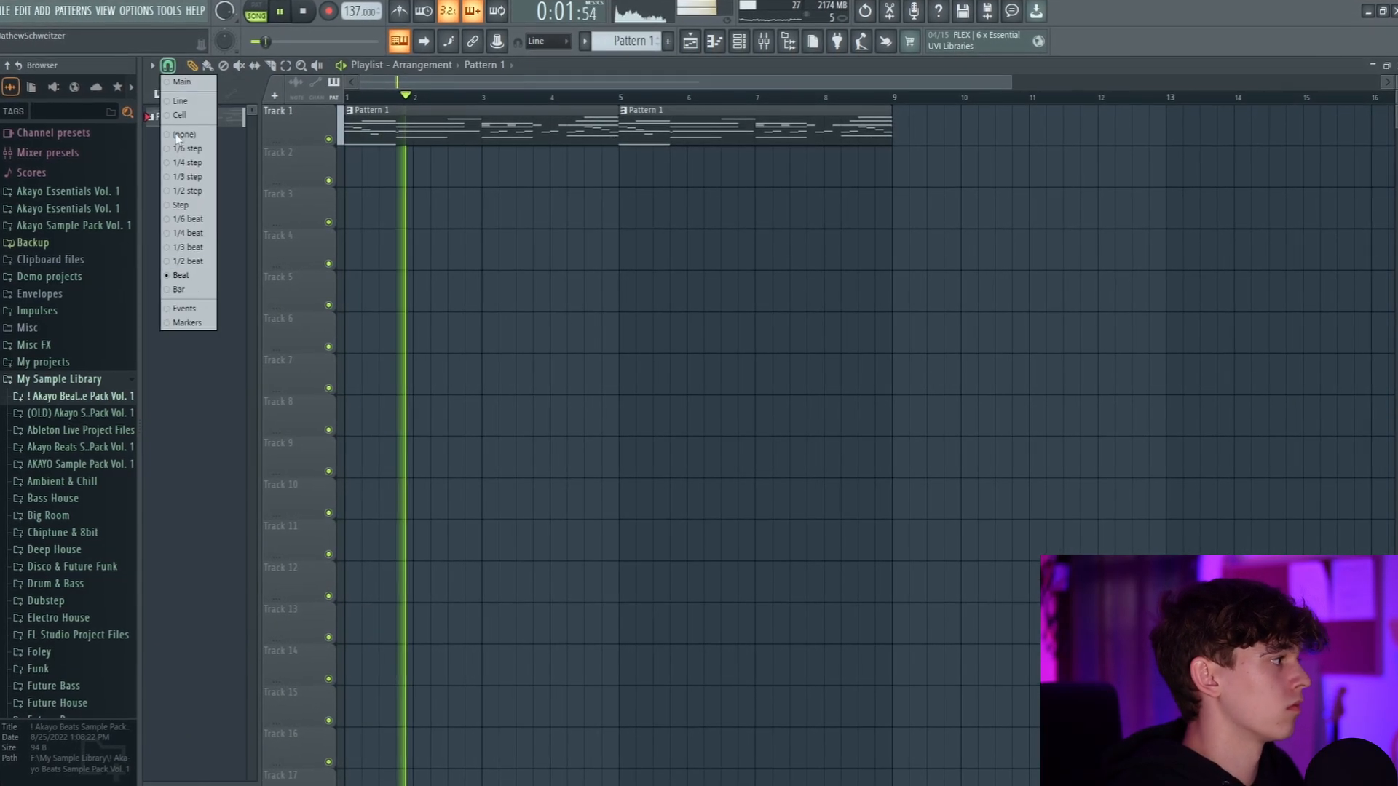
pyautogui.click(179, 276)
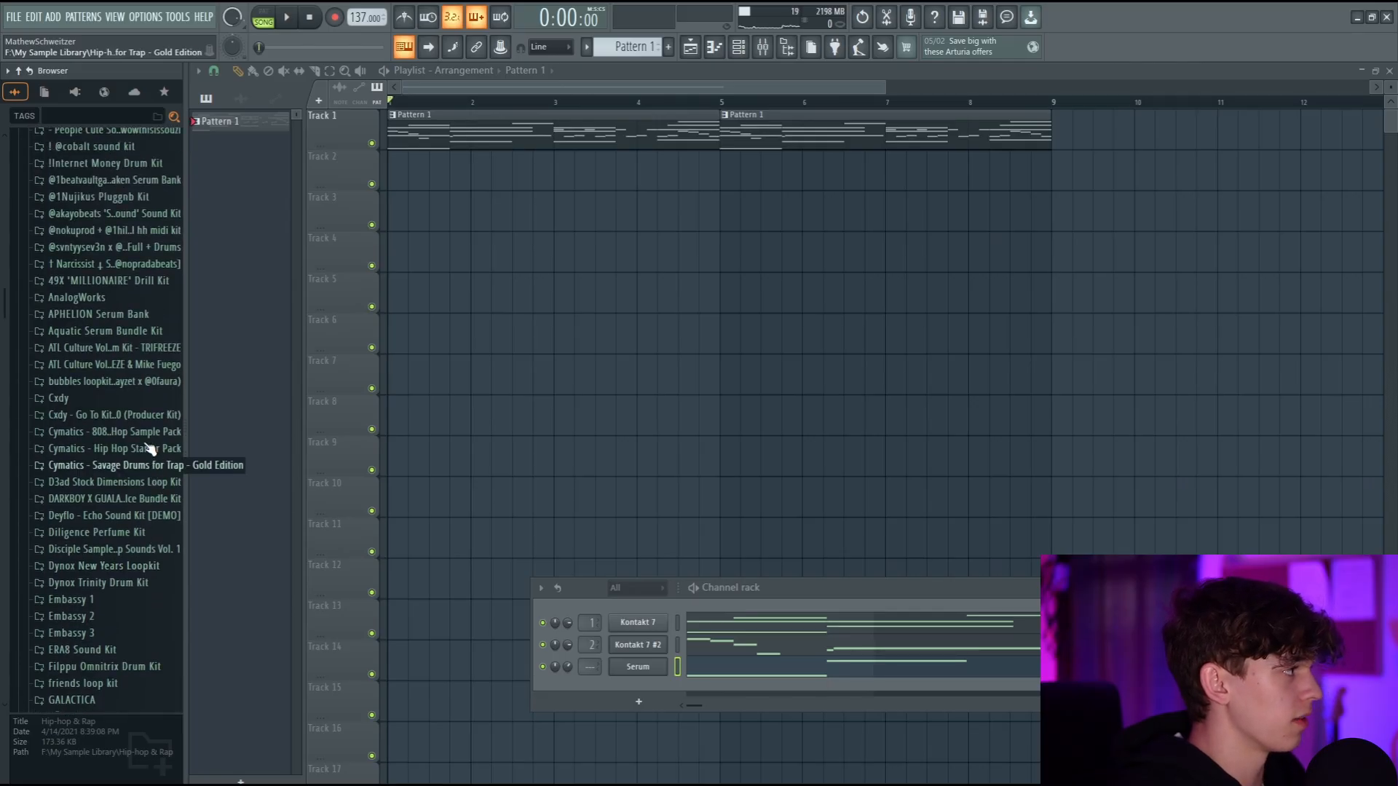
# Step: Load the noah - frozen pad sample and draw D5 and F5 as its opening chord with a short F6 above
pyautogui.scroll(-5, 149, 448)
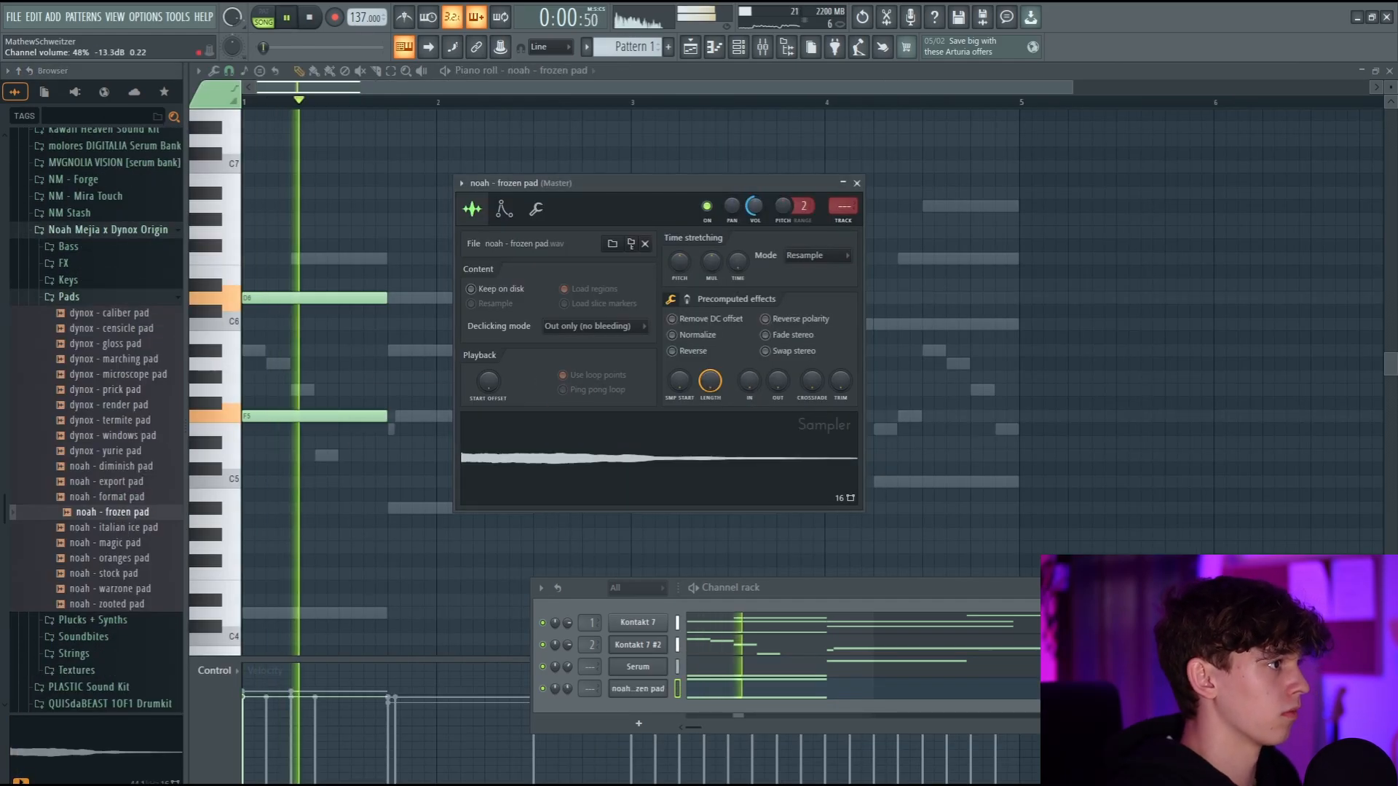
pyautogui.click(247, 455)
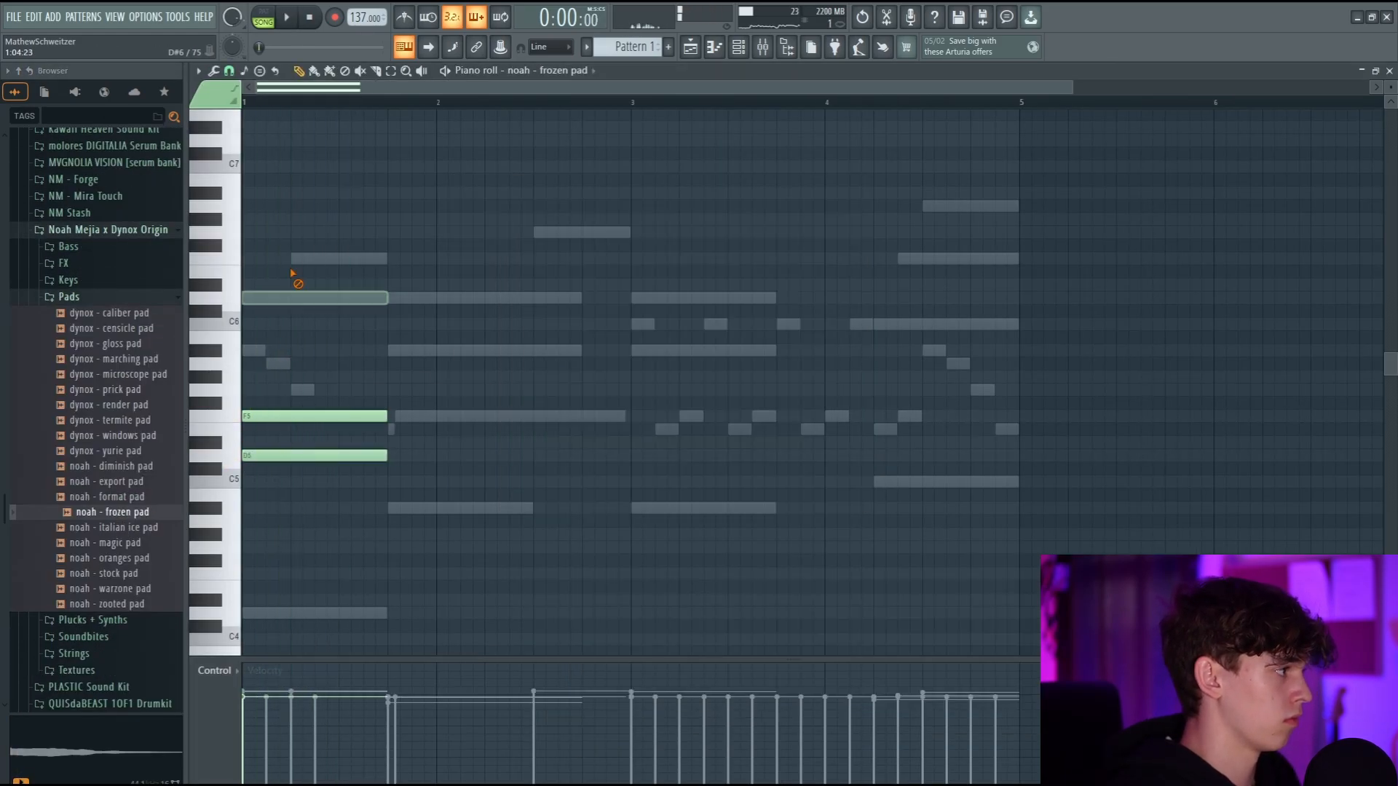
pyautogui.press('space')
pyautogui.click(339, 257)
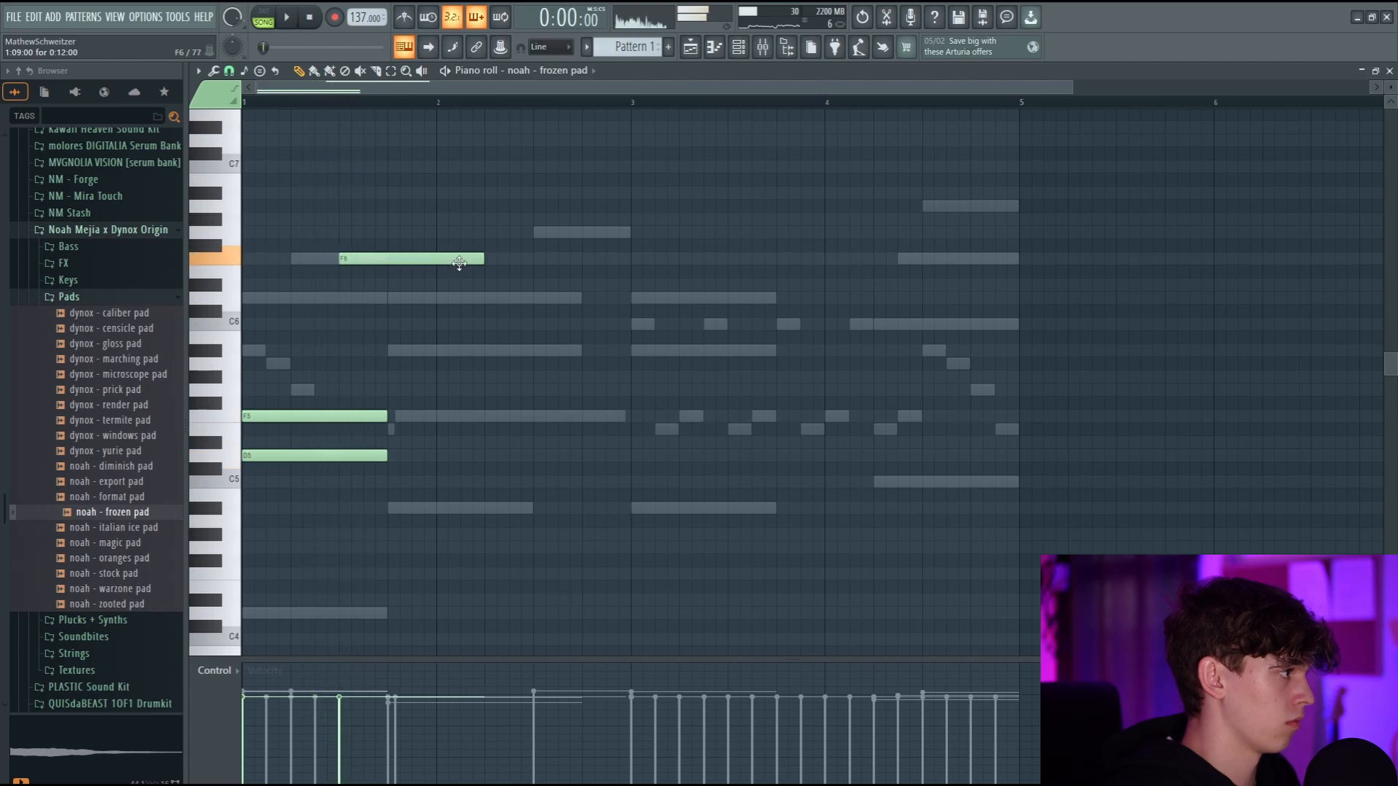
pyautogui.moveTo(482, 257); pyautogui.dragTo(381, 257)
# Step: Write the pad's second and third chords with A#4 and D5, replacing the trial D6, F5 and A#5 notes
pyautogui.click(390, 300)
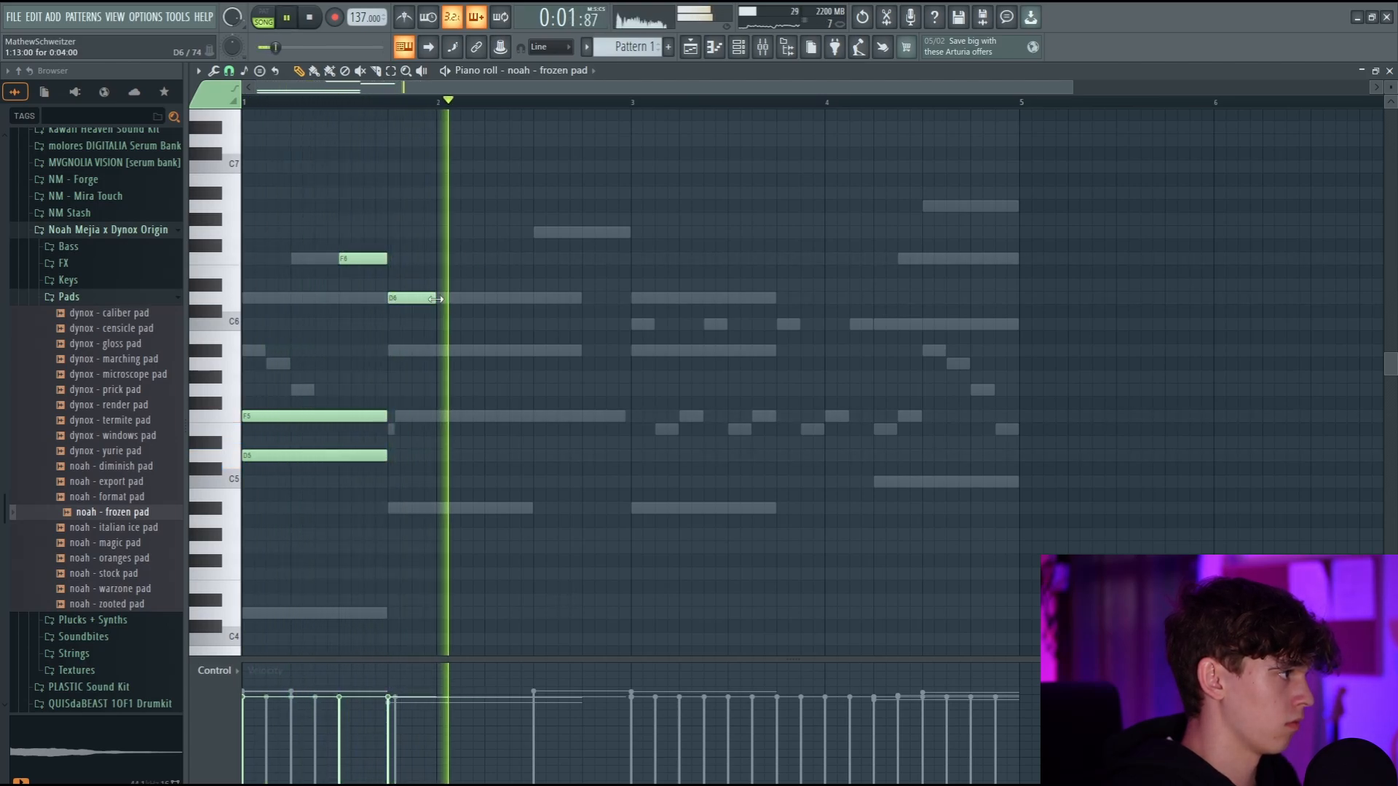
pyautogui.moveTo(436, 298); pyautogui.dragTo(507, 297)
pyautogui.moveTo(390, 405); pyautogui.dragTo(391, 417)
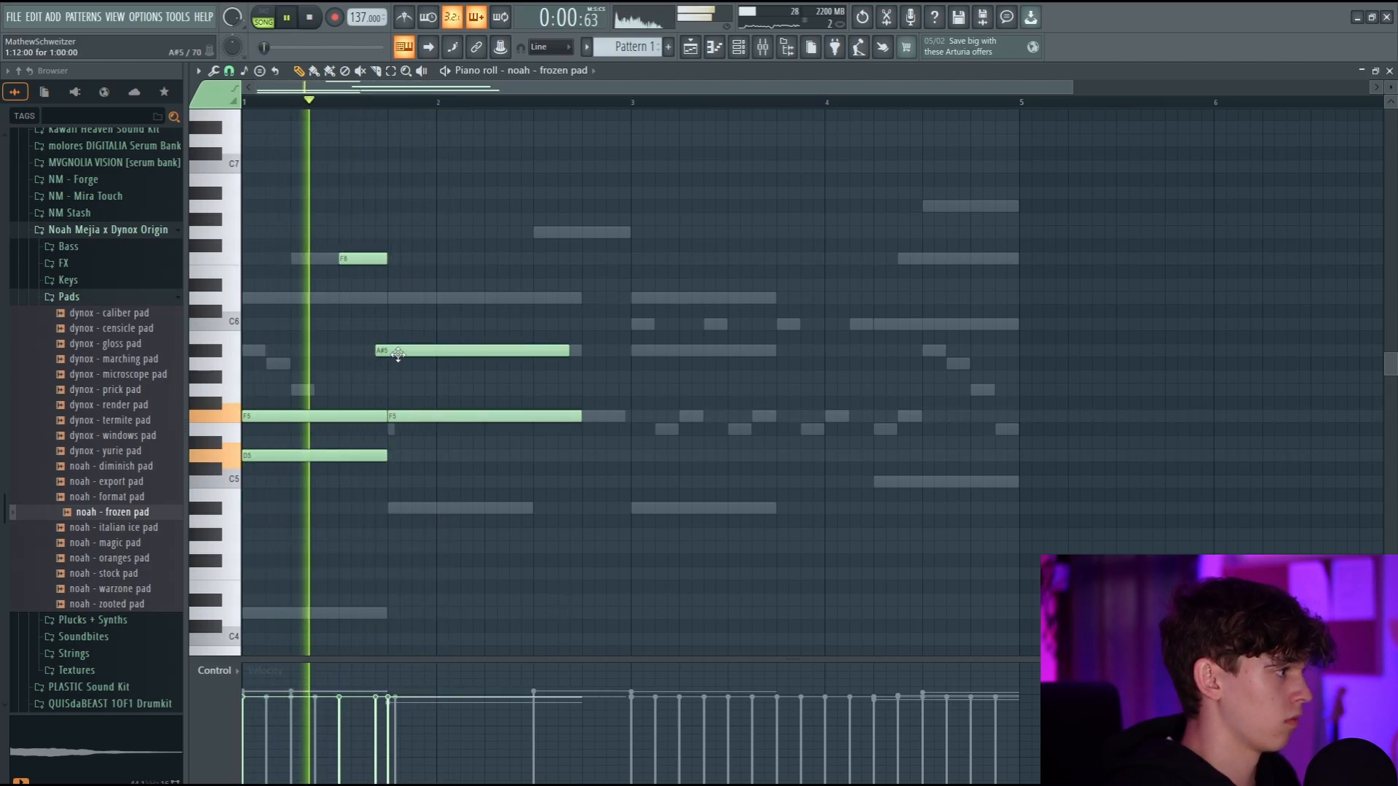
pyautogui.moveTo(398, 354); pyautogui.dragTo(410, 355)
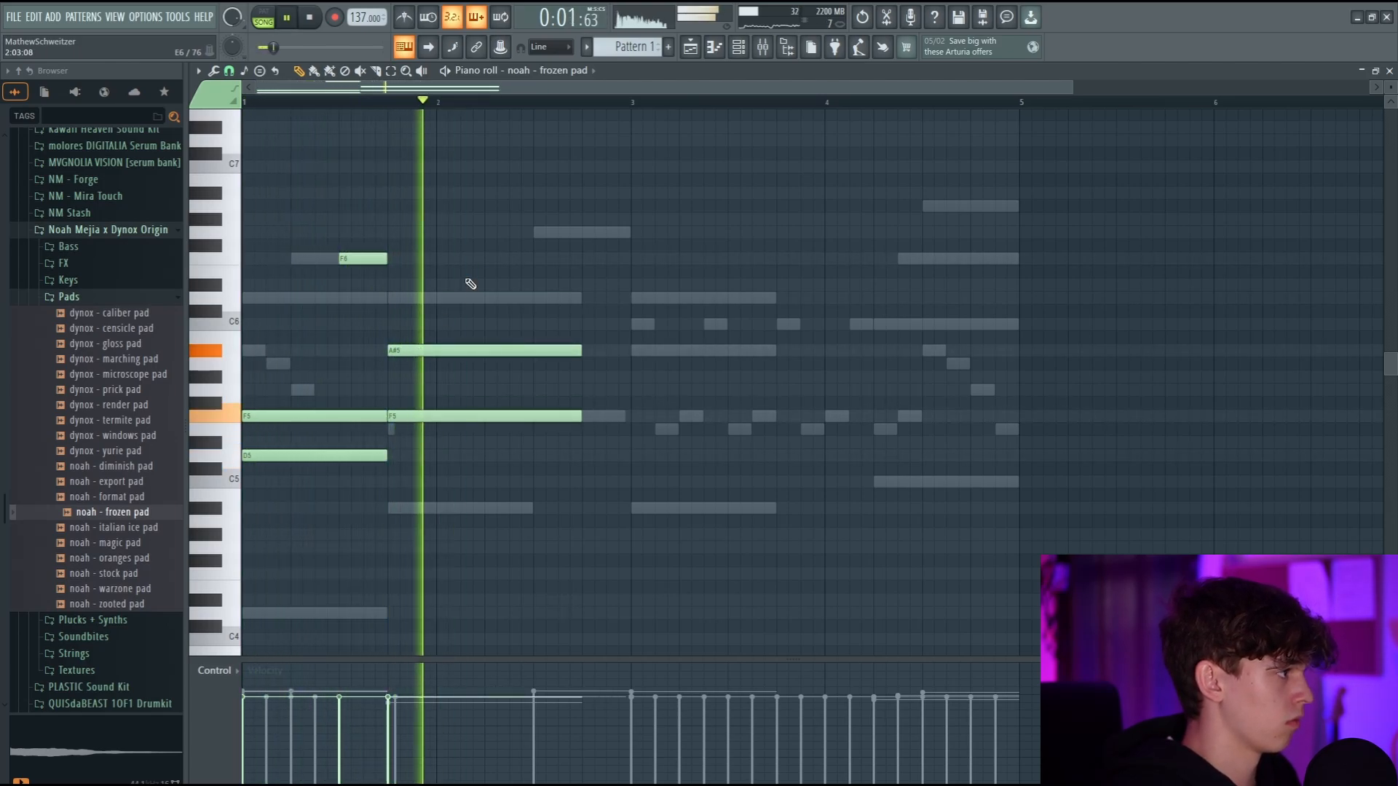
pyautogui.press('space')
pyautogui.press('space')
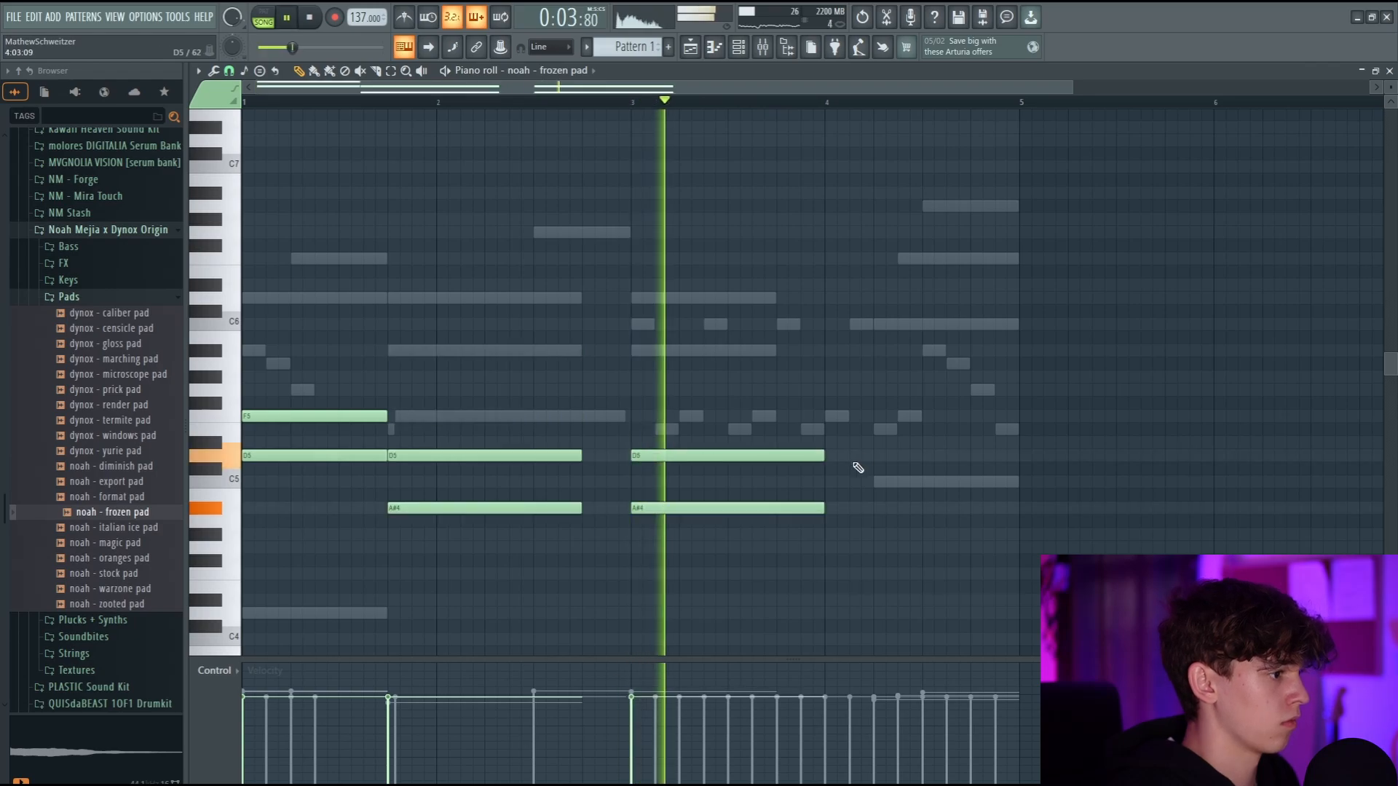
# Step: Finish the pad part with C5 and E5 held to the end of bar 4
pyautogui.moveTo(1061, 479); pyautogui.dragTo(1012, 471)
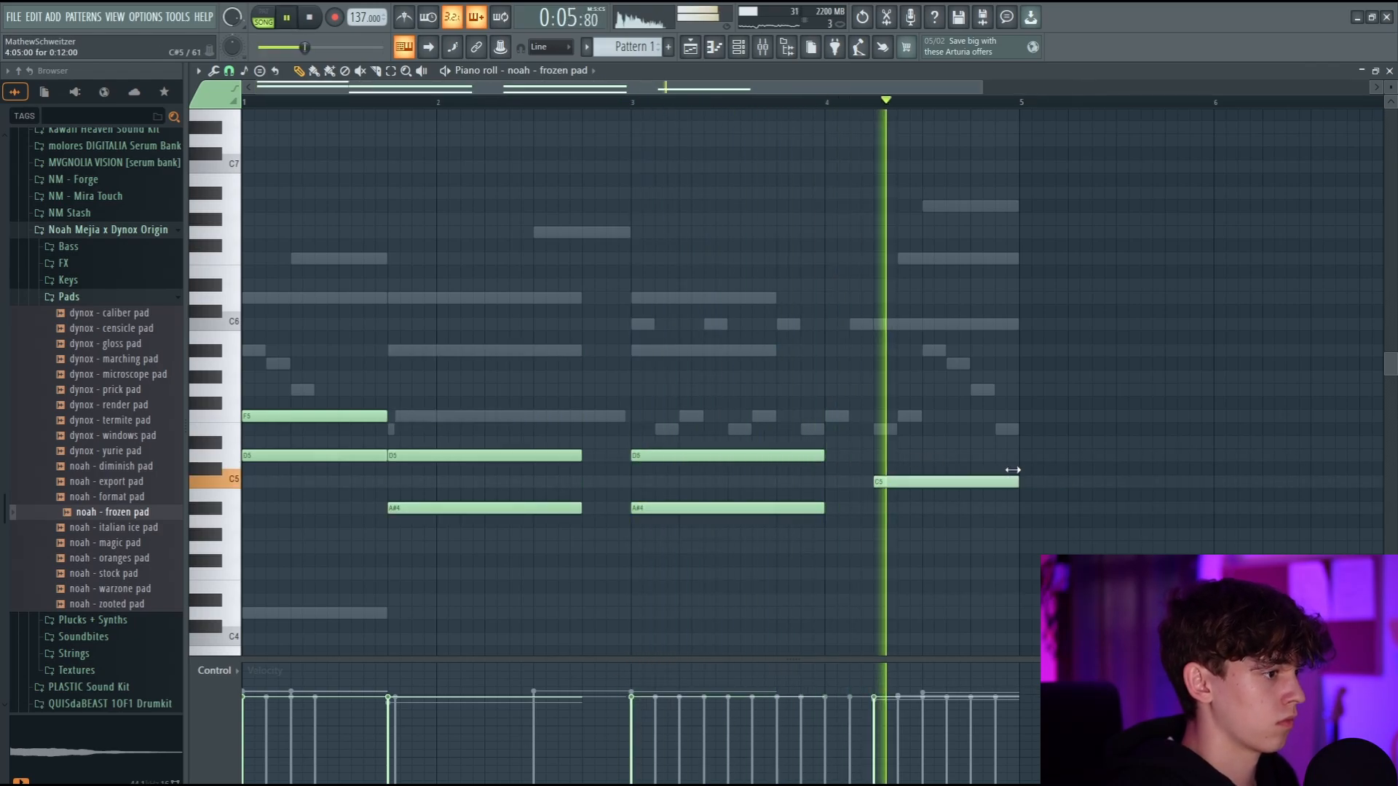
pyautogui.press('space')
pyautogui.click(861, 421)
pyautogui.doubleClick(876, 434)
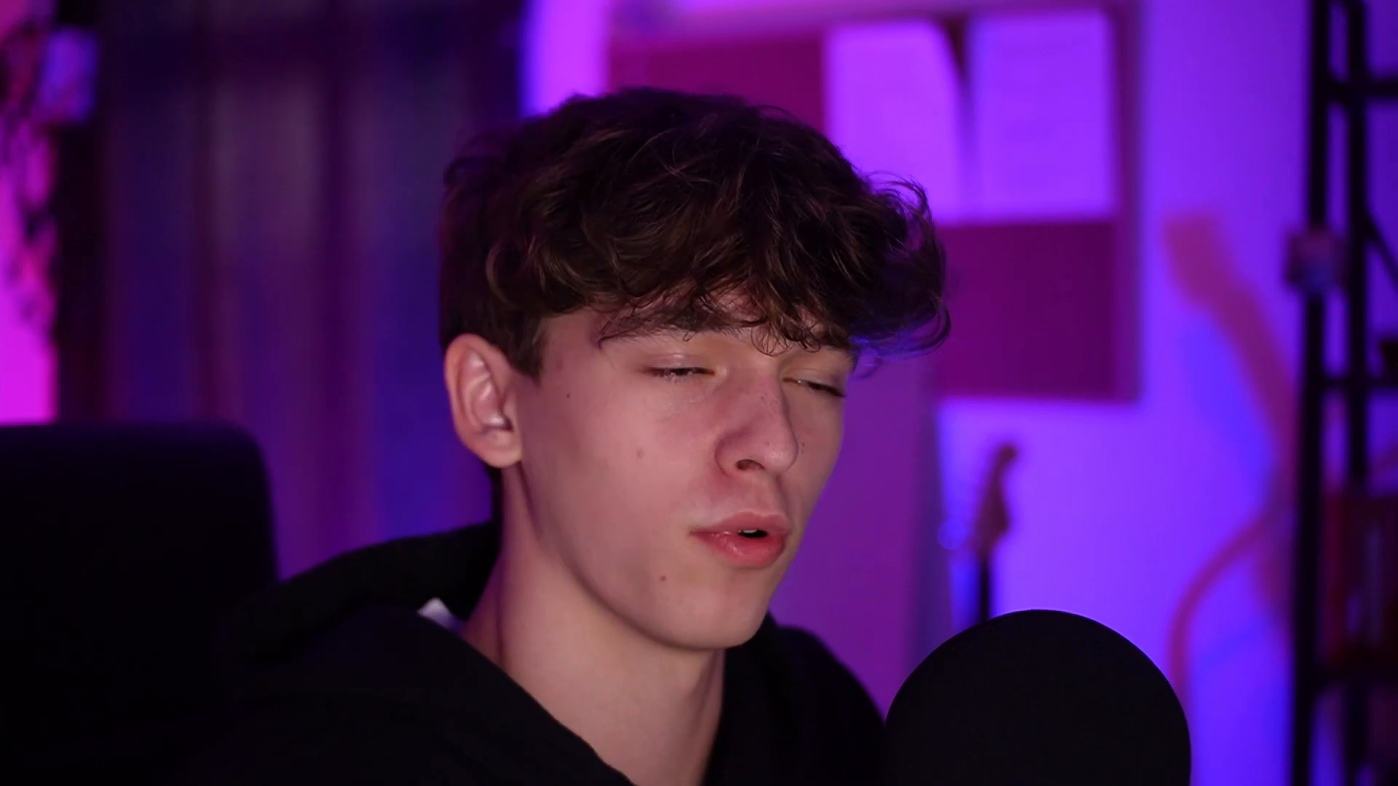
# Step: Process the pad on Insert 3 with ValhallaRoom at a reduced mix and Fruity Parametric EQ 2, and lower its volume
pyautogui.press('space')
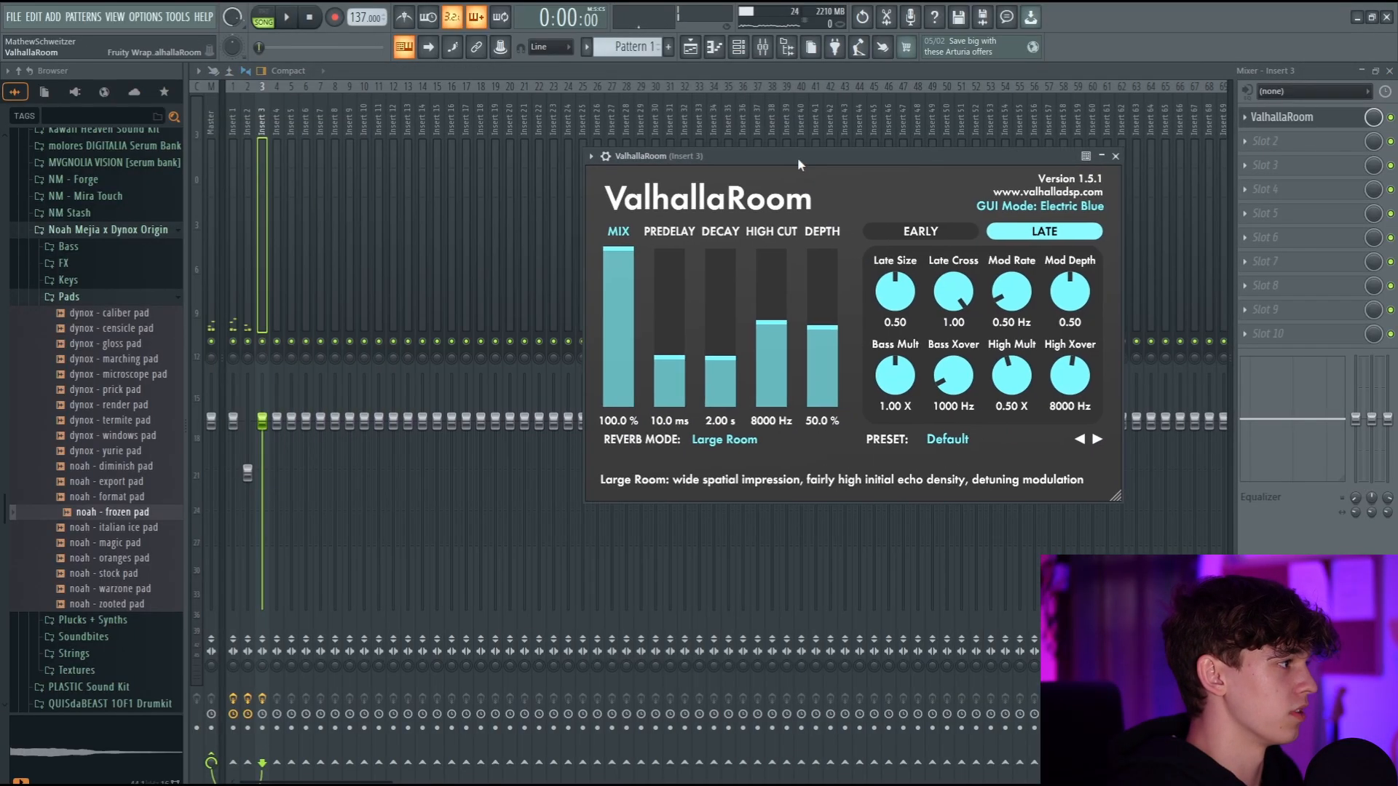
pyautogui.moveTo(618, 251); pyautogui.dragTo(649, 360)
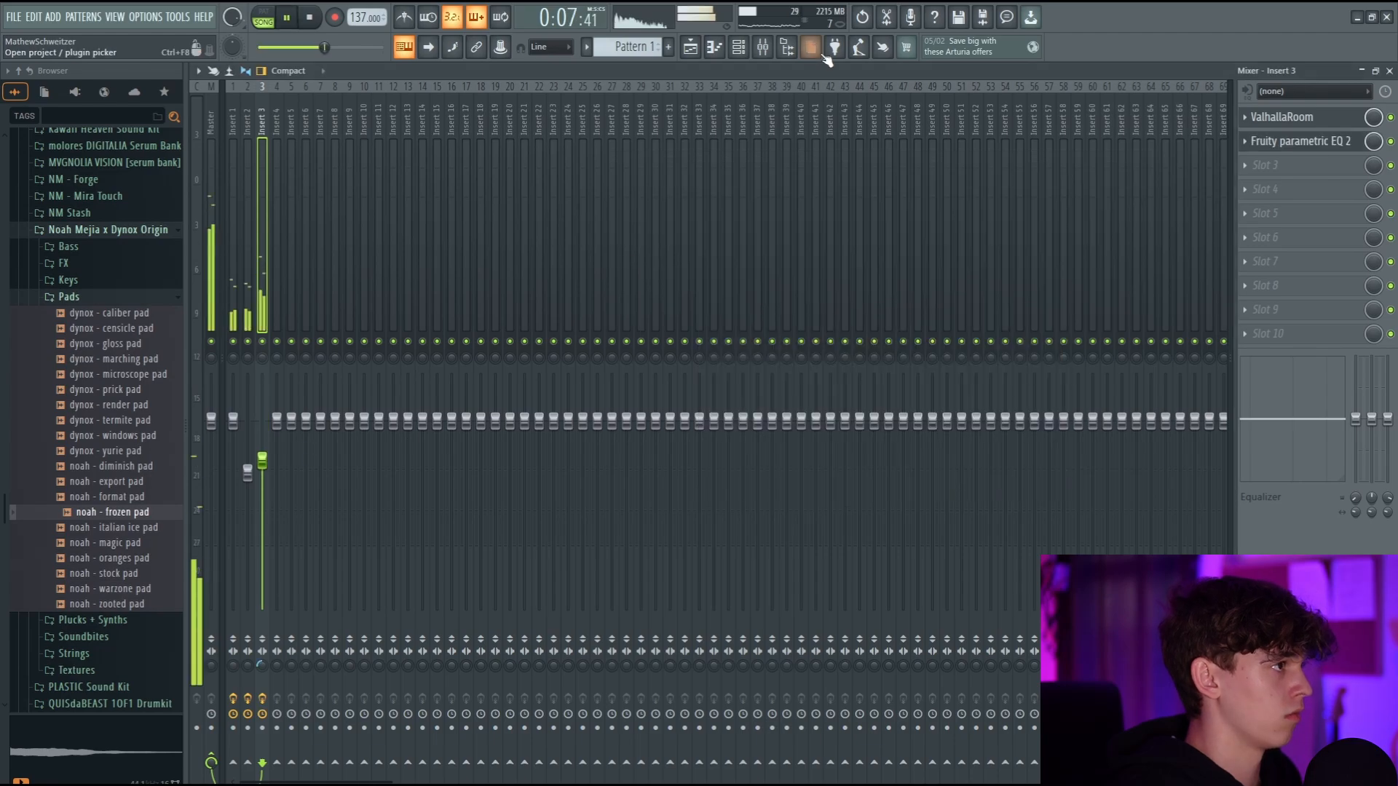
# Step: Add a second Serum, load the layer + space invaders preset, and switch off oscillator A and the noise
pyautogui.click(690, 47)
pyautogui.click(738, 46)
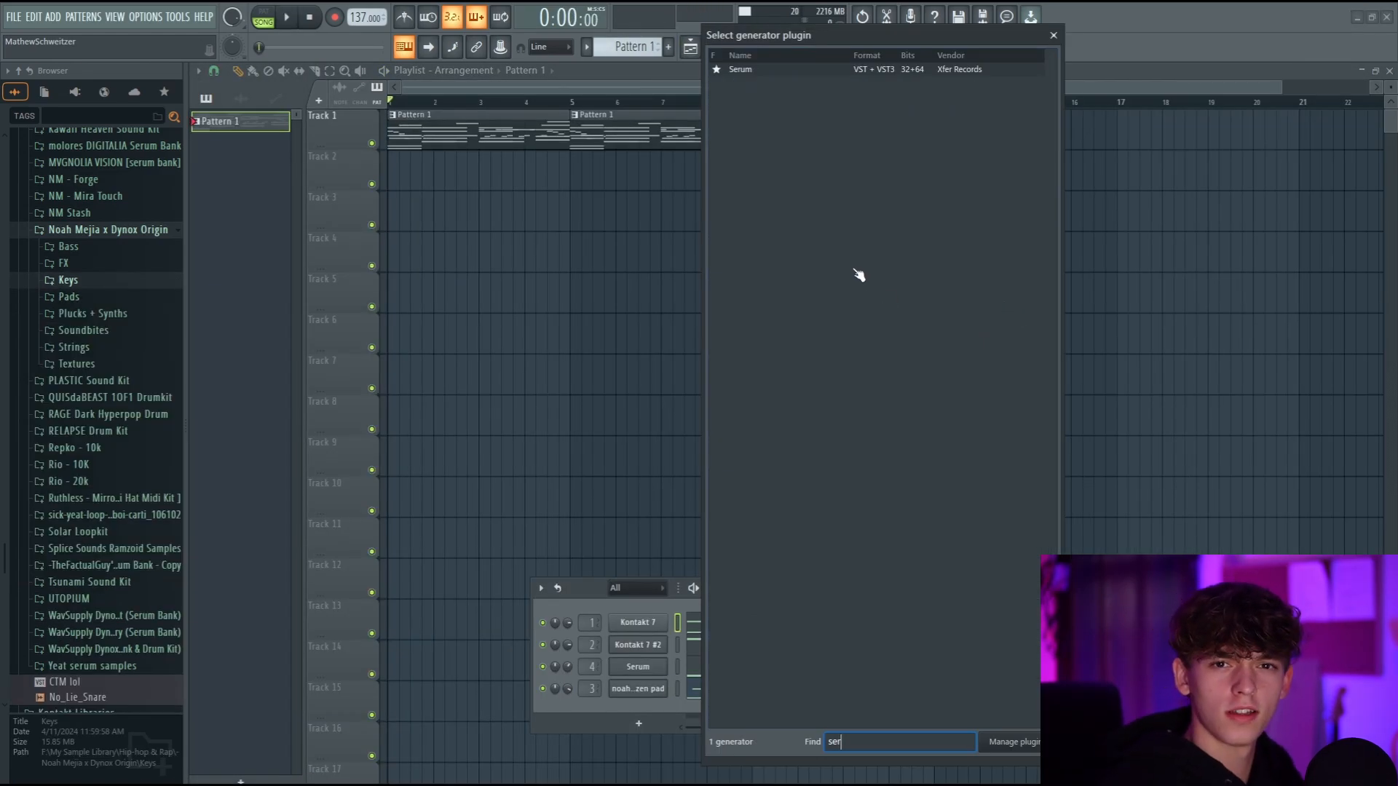
pyautogui.press('Return')
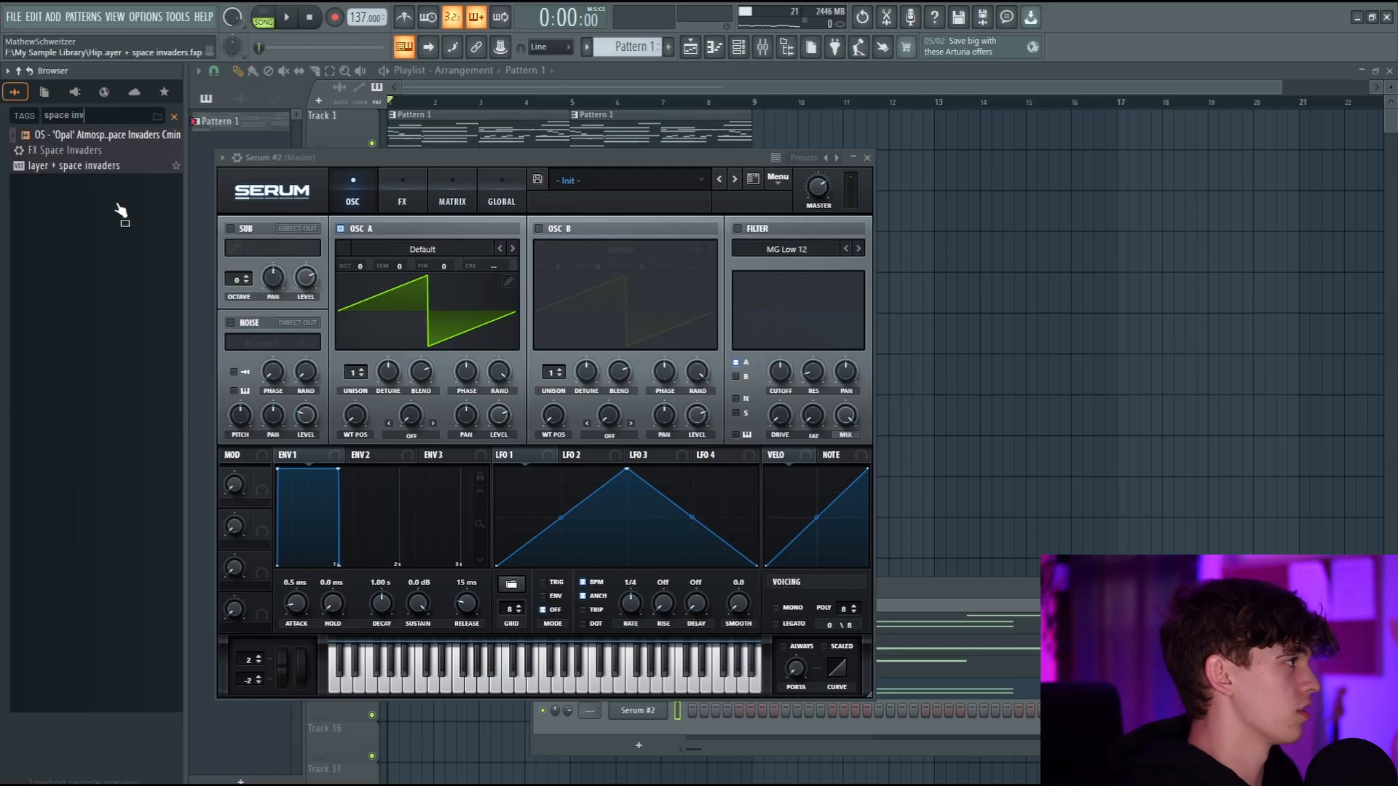
pyautogui.moveTo(459, 320); pyautogui.dragTo(502, 254)
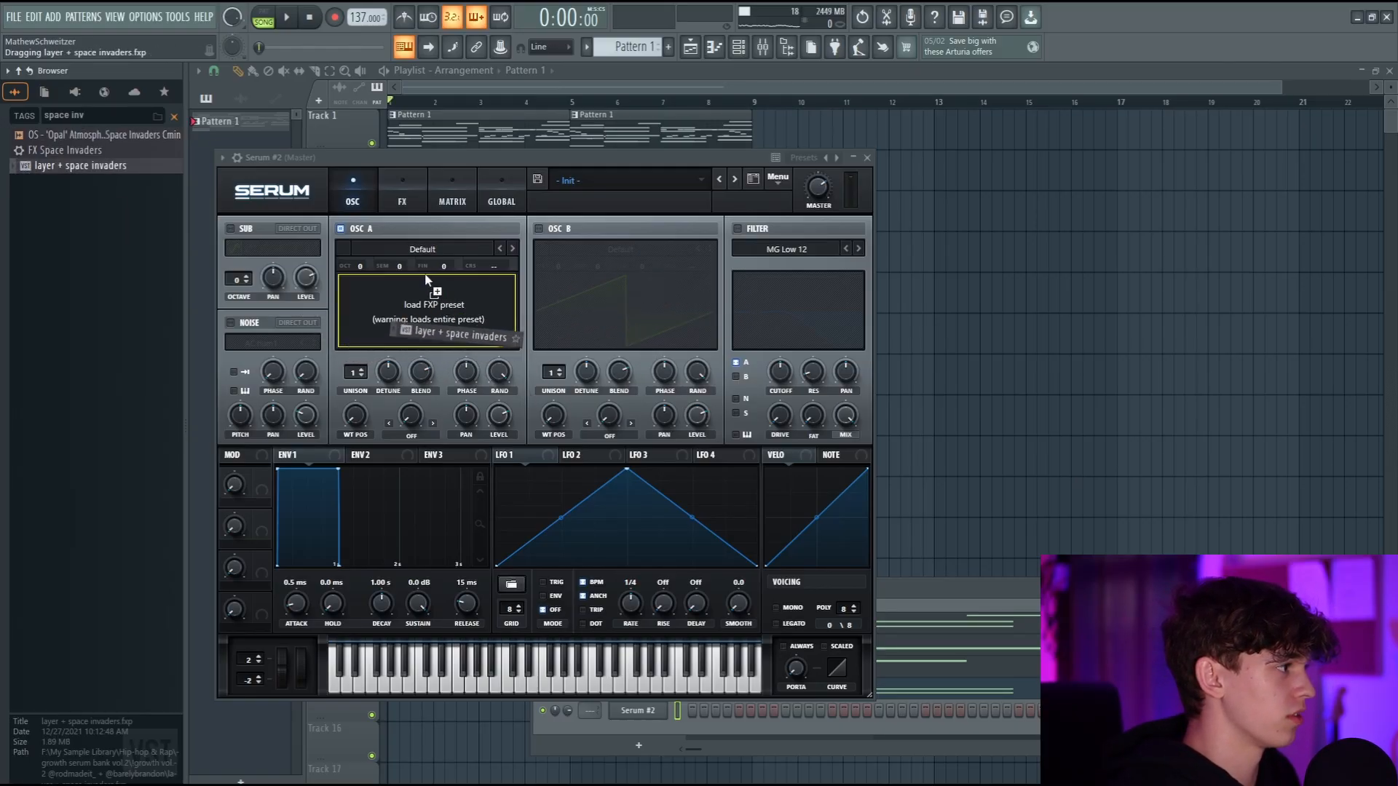
pyautogui.moveTo(426, 280); pyautogui.dragTo(426, 281)
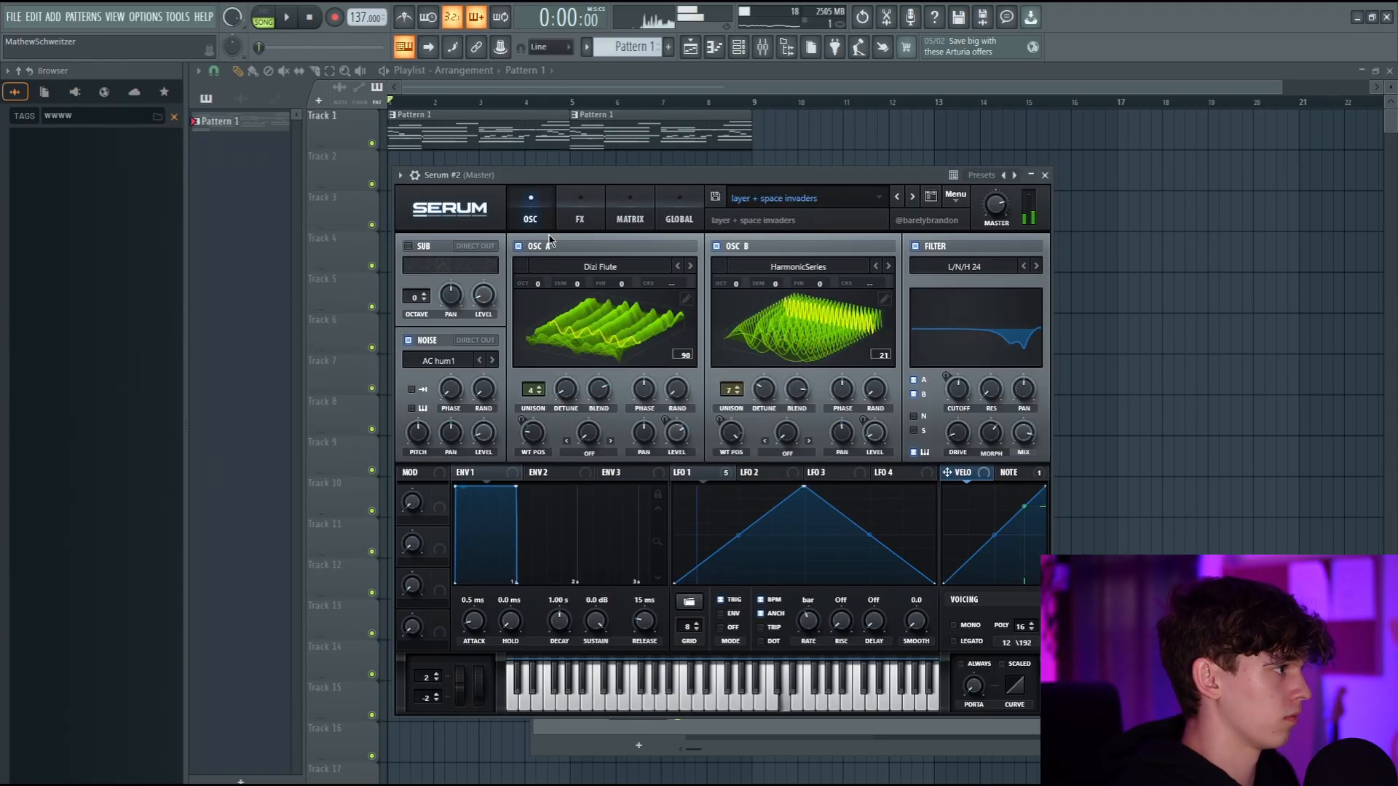
pyautogui.click(519, 247)
pyautogui.press('w')
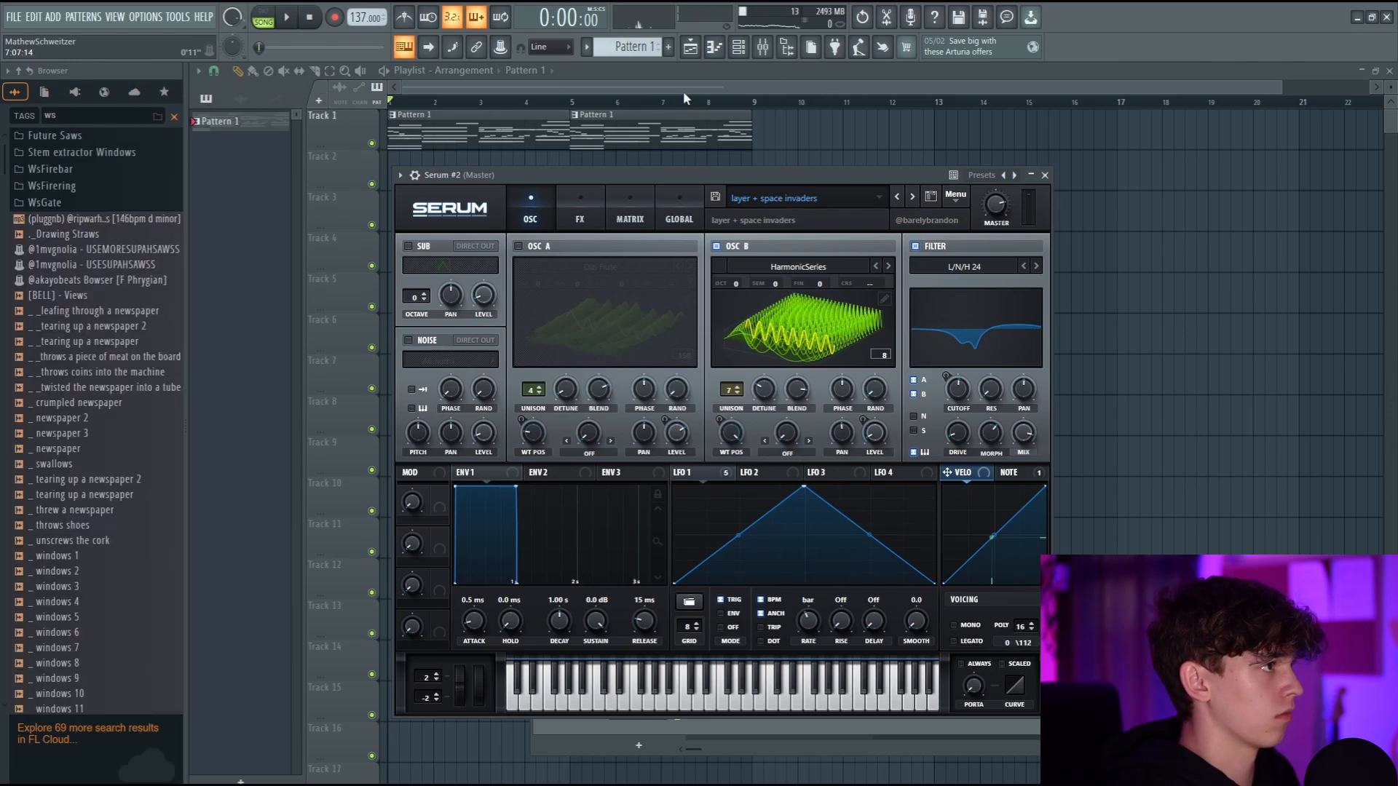
# Step: Write the Serum #2 part with D5 in bar 1 and C5 in bar 4, deleting the A#4 in bar 3
pyautogui.click(713, 48)
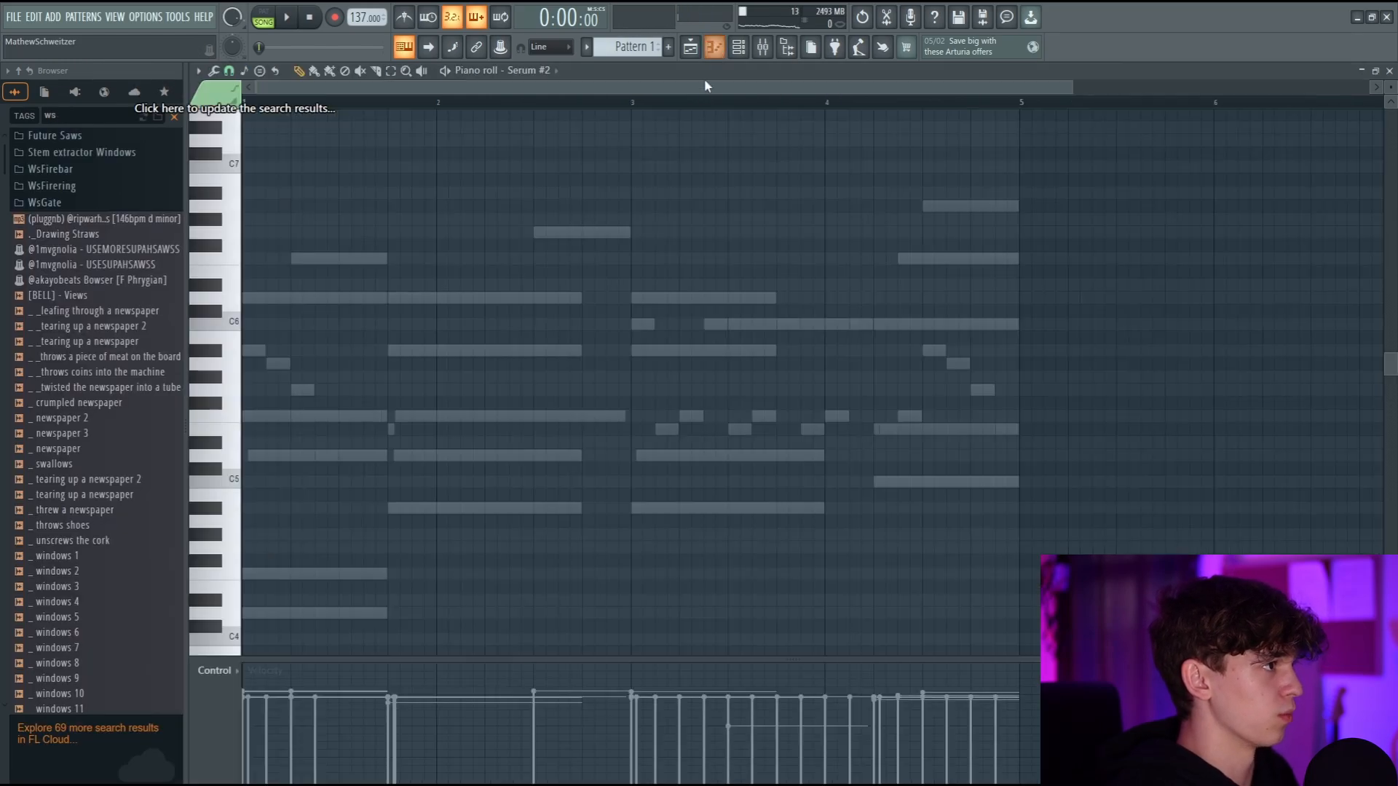
pyautogui.scroll(3, 698, 87)
pyautogui.press('space')
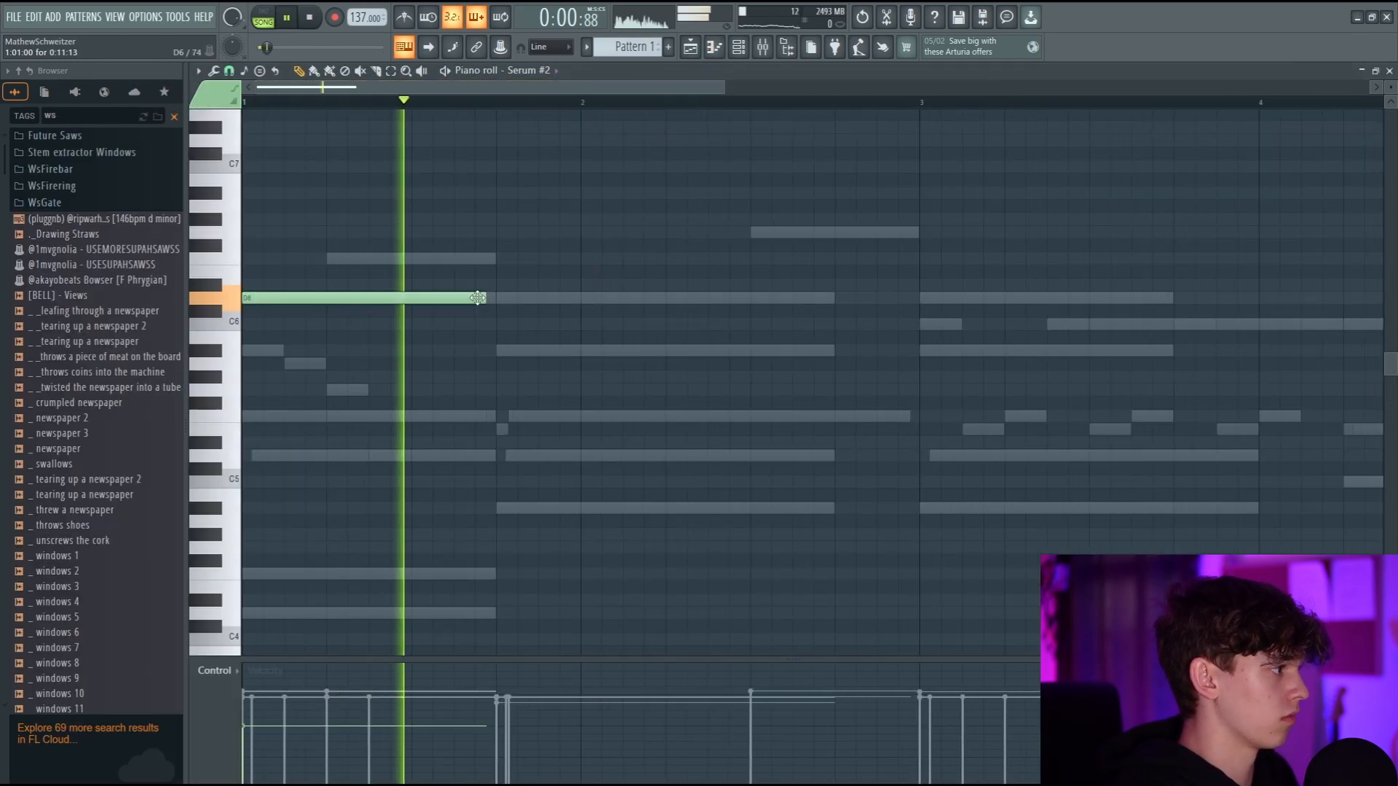
pyautogui.hotkey('ctrl', 'Down')
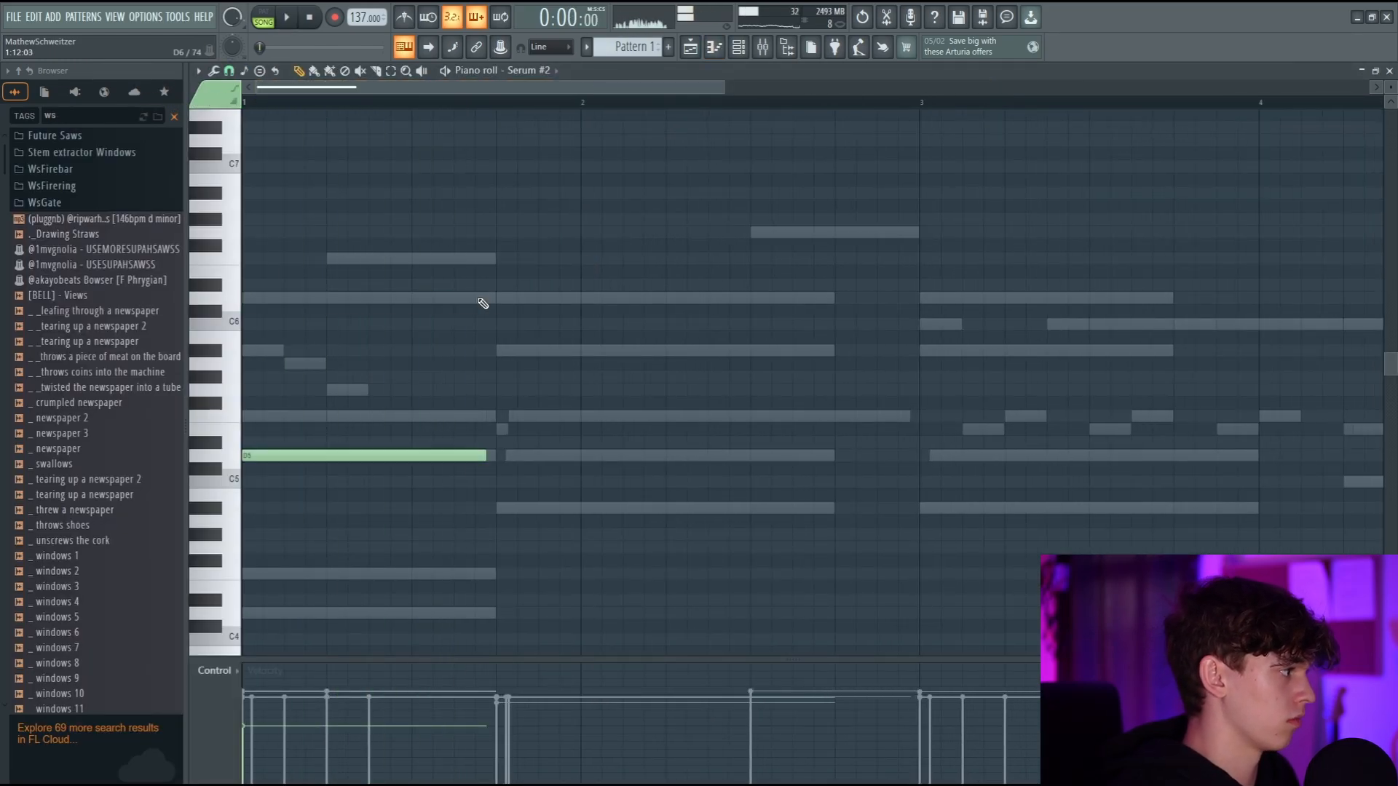
pyautogui.scroll(-2, 576, 90)
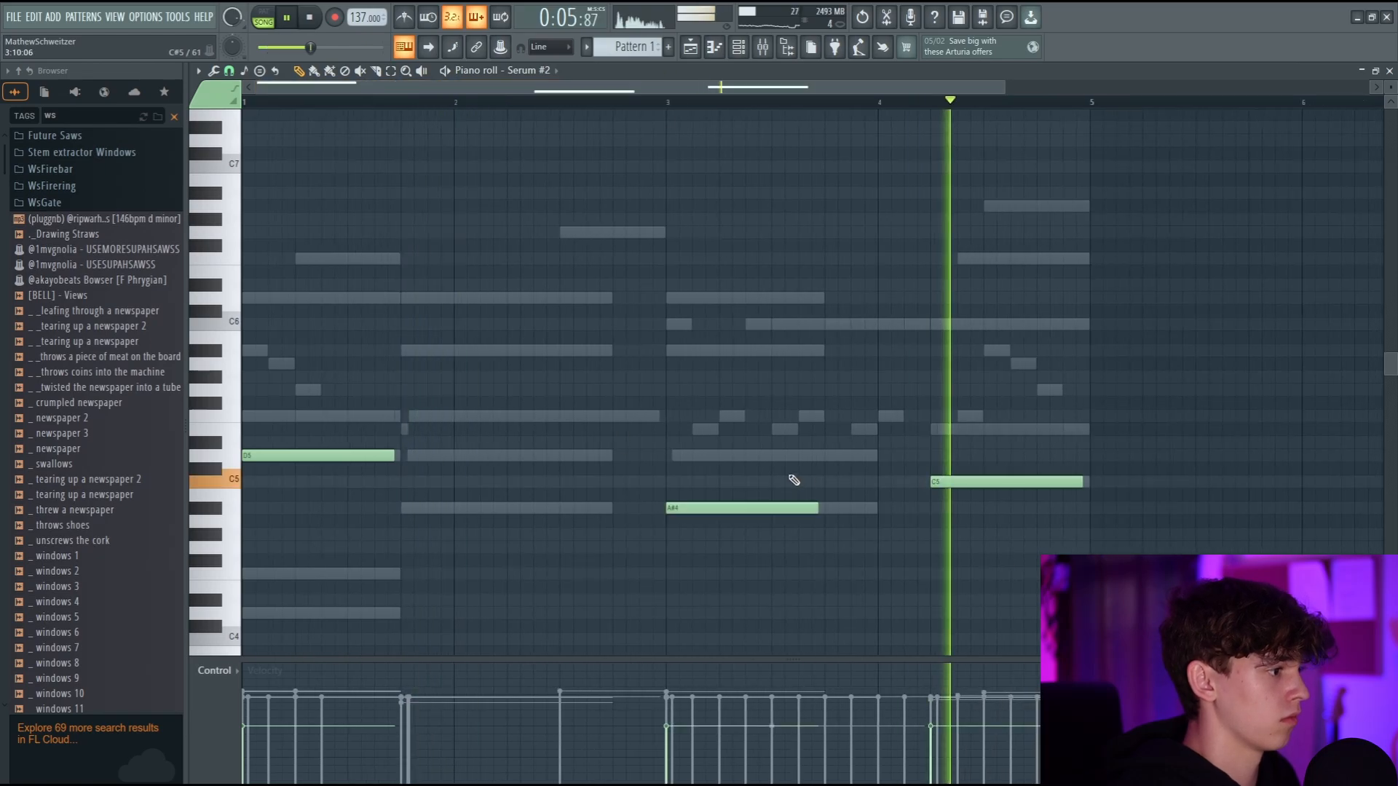
pyautogui.rightClick(736, 508)
# Step: Set up Insert 7 with OTT, ValhallaRoom and Fruity Parametric EQ 2, cut its lows, and toggle distortion in Serum #2
pyautogui.press('F9')
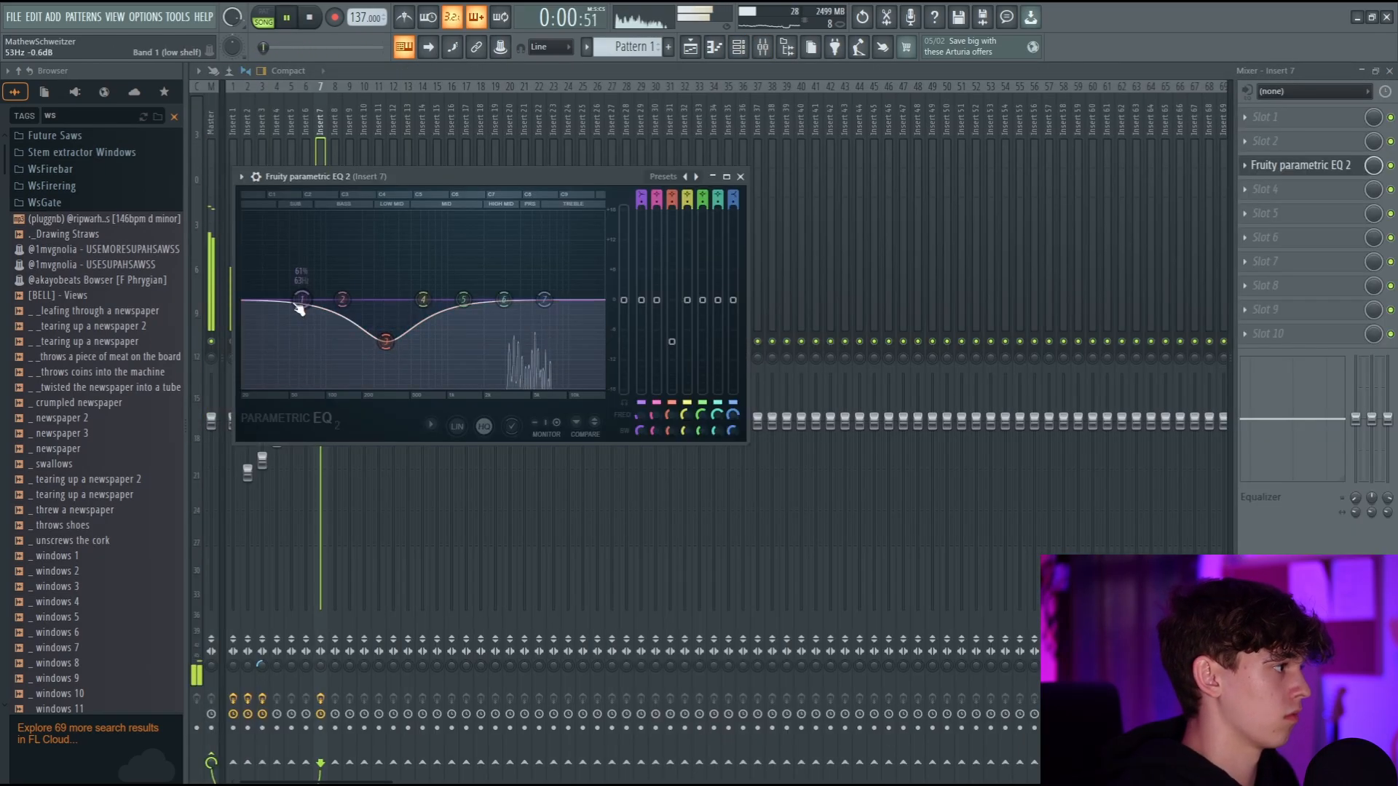
pyautogui.moveTo(299, 309); pyautogui.dragTo(359, 386)
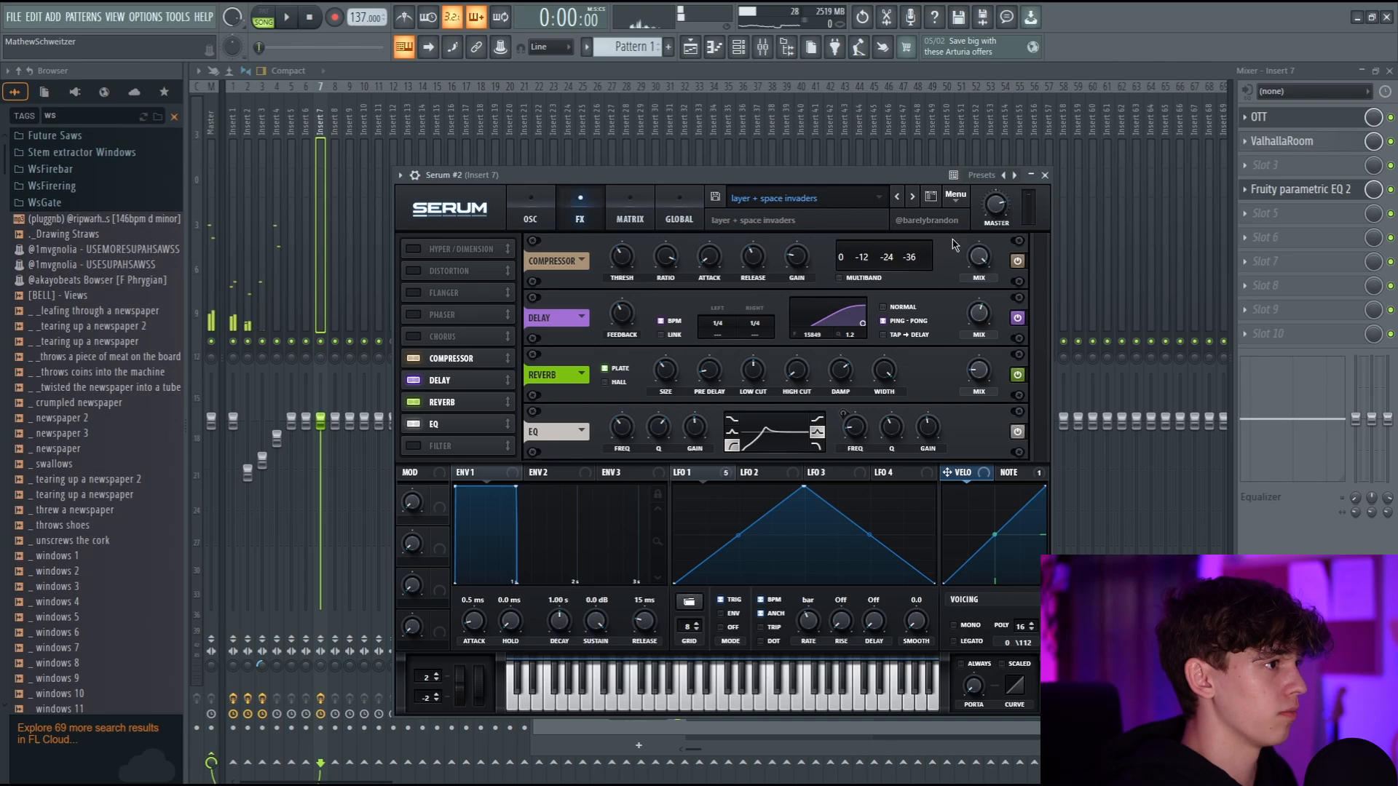
pyautogui.click(412, 271)
pyautogui.press('space')
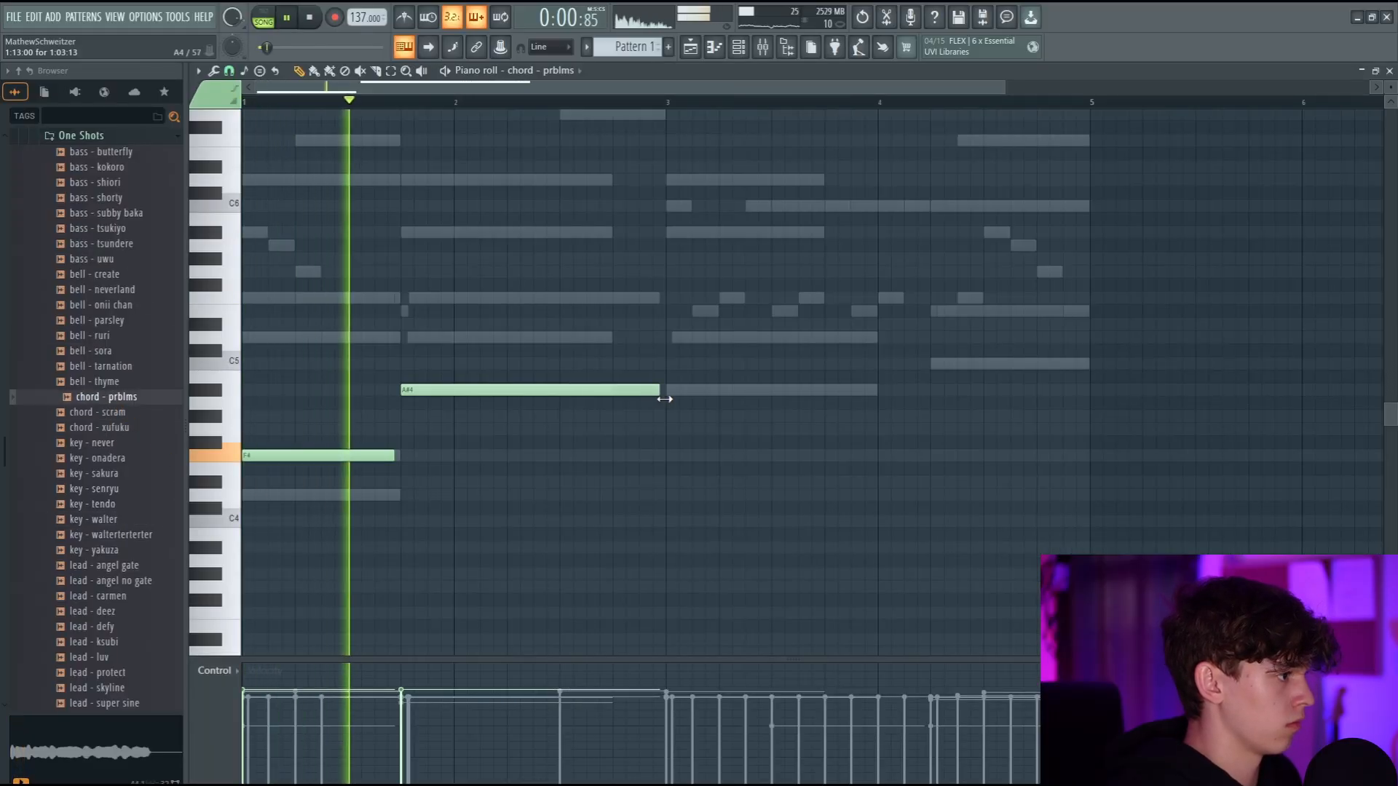
# Step: Write the chord - prblms progression on lowest notes F4, A#4, A#4 and A4, layering D5 and F5 above them and an A5 in bar 1
pyautogui.click(673, 389)
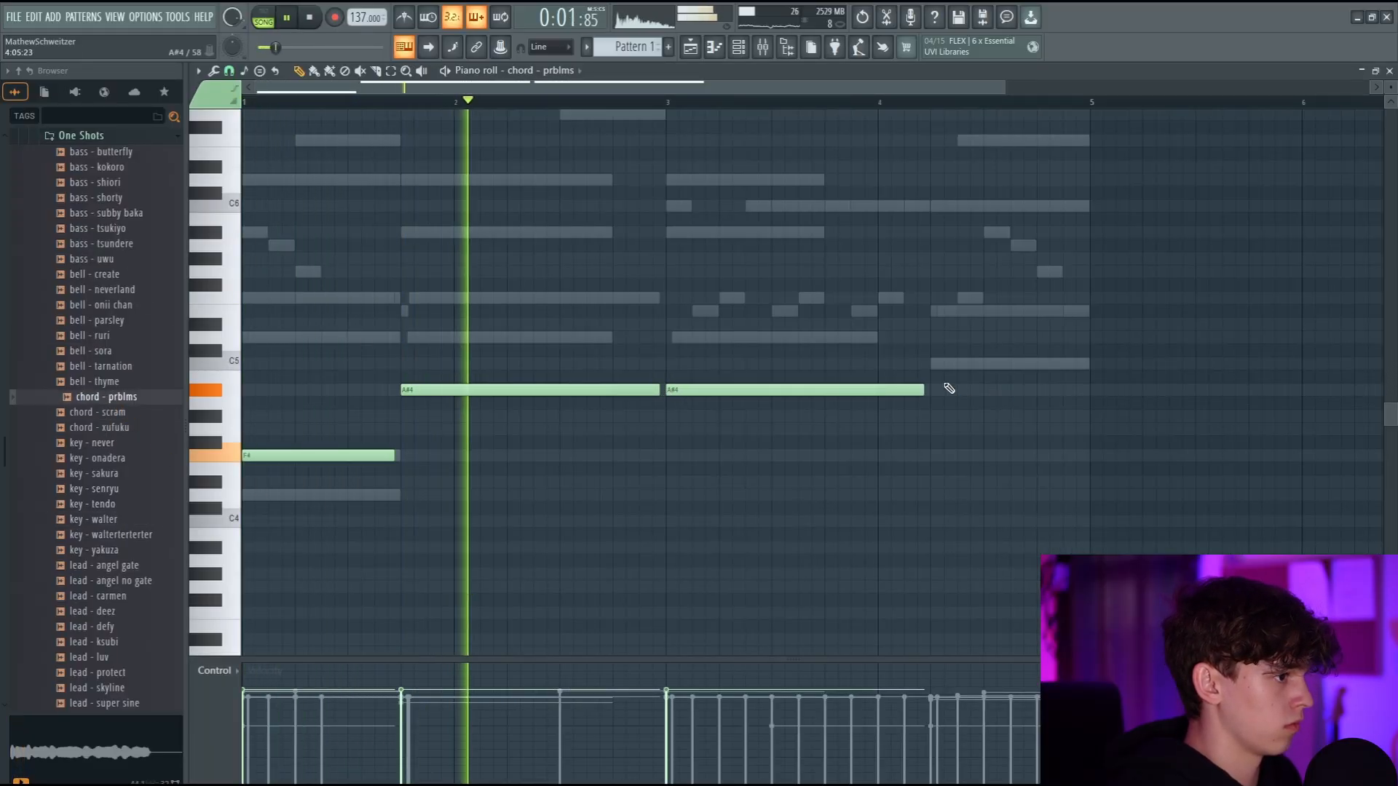
pyautogui.click(947, 364)
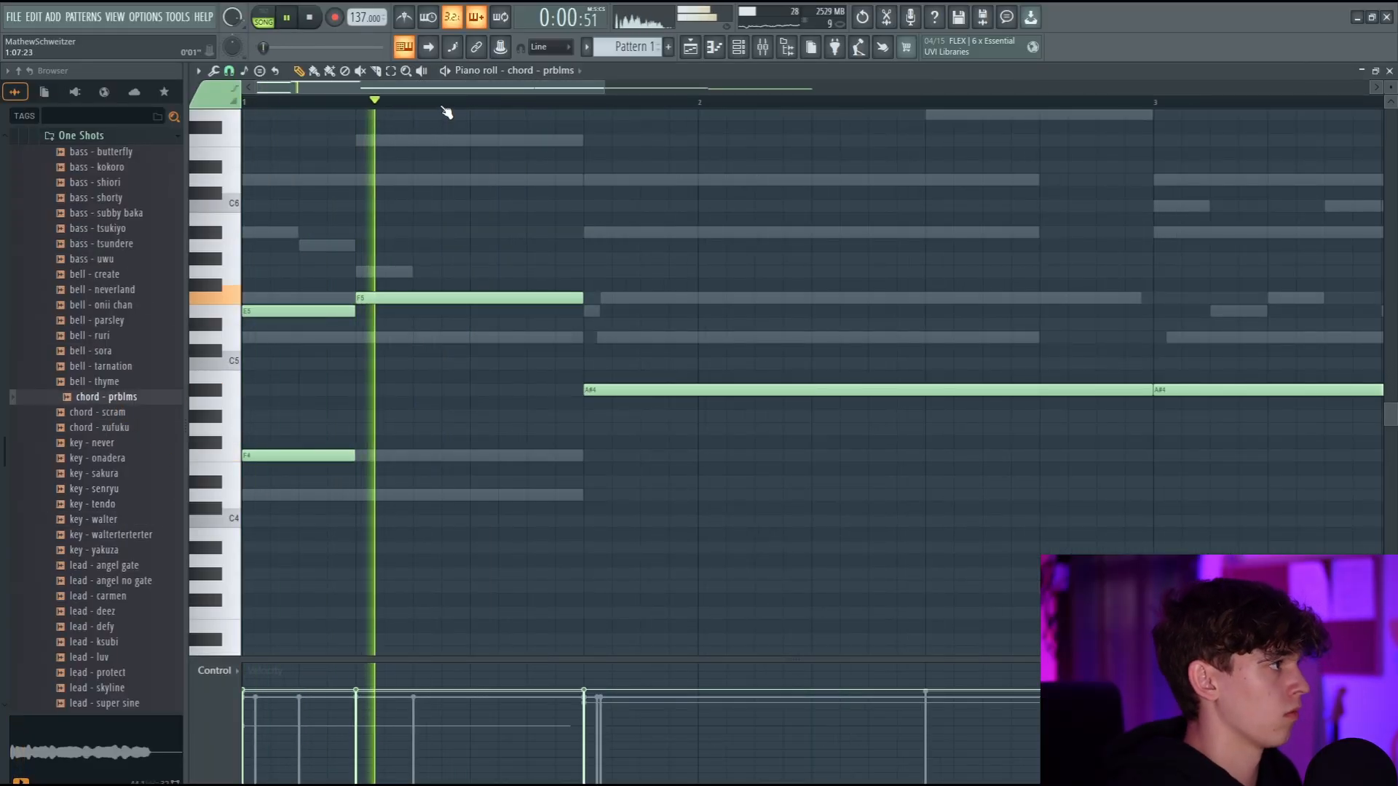
pyautogui.scroll(-5, 437, 182)
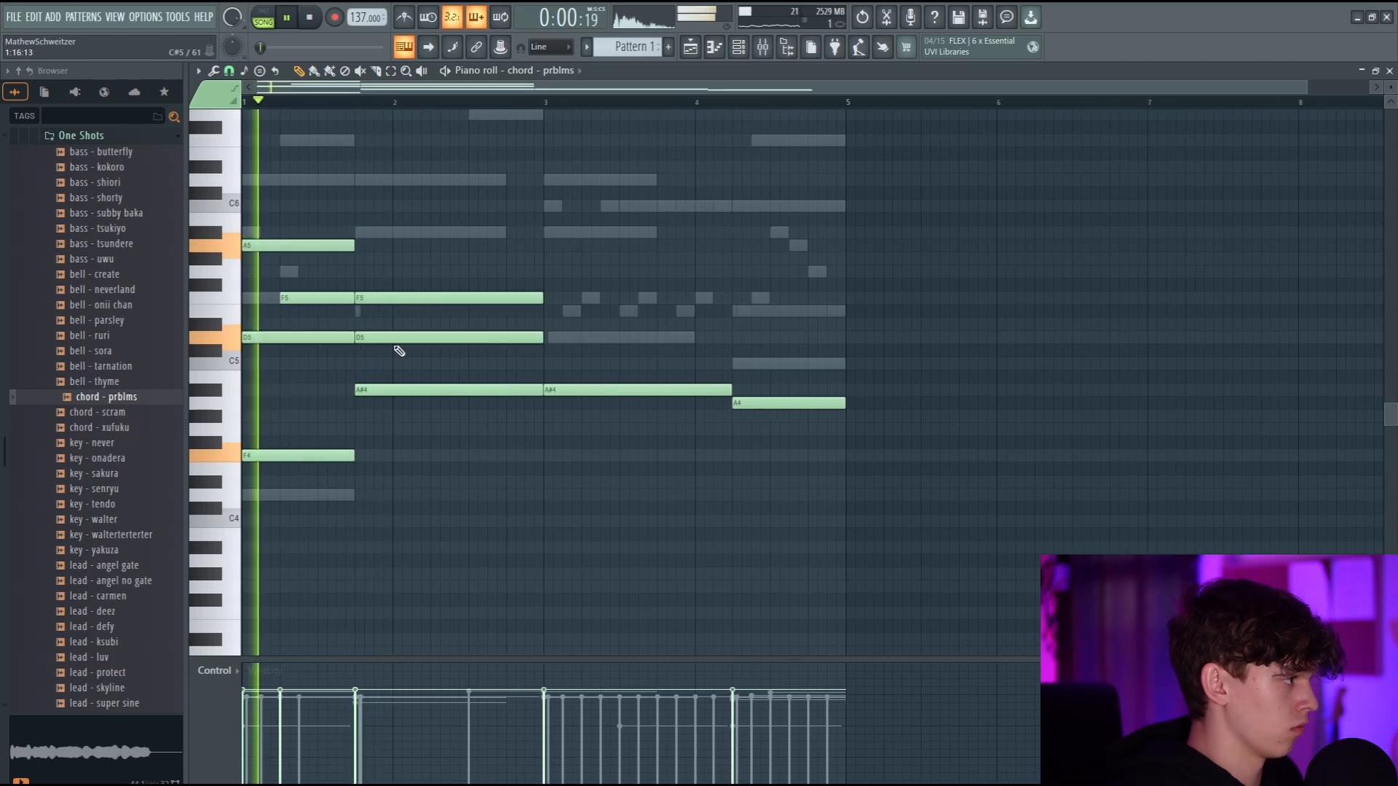
pyautogui.moveTo(412, 337)
pyautogui.mouseDown()
pyautogui.moveTo(412, 179)
pyautogui.moveTo(412, 336)
pyautogui.mouseUp()
# Step: Play back the chord - prblms part and strum the note starts with Strumizer, preserving their ends
pyautogui.press('space')
pyautogui.press('space')
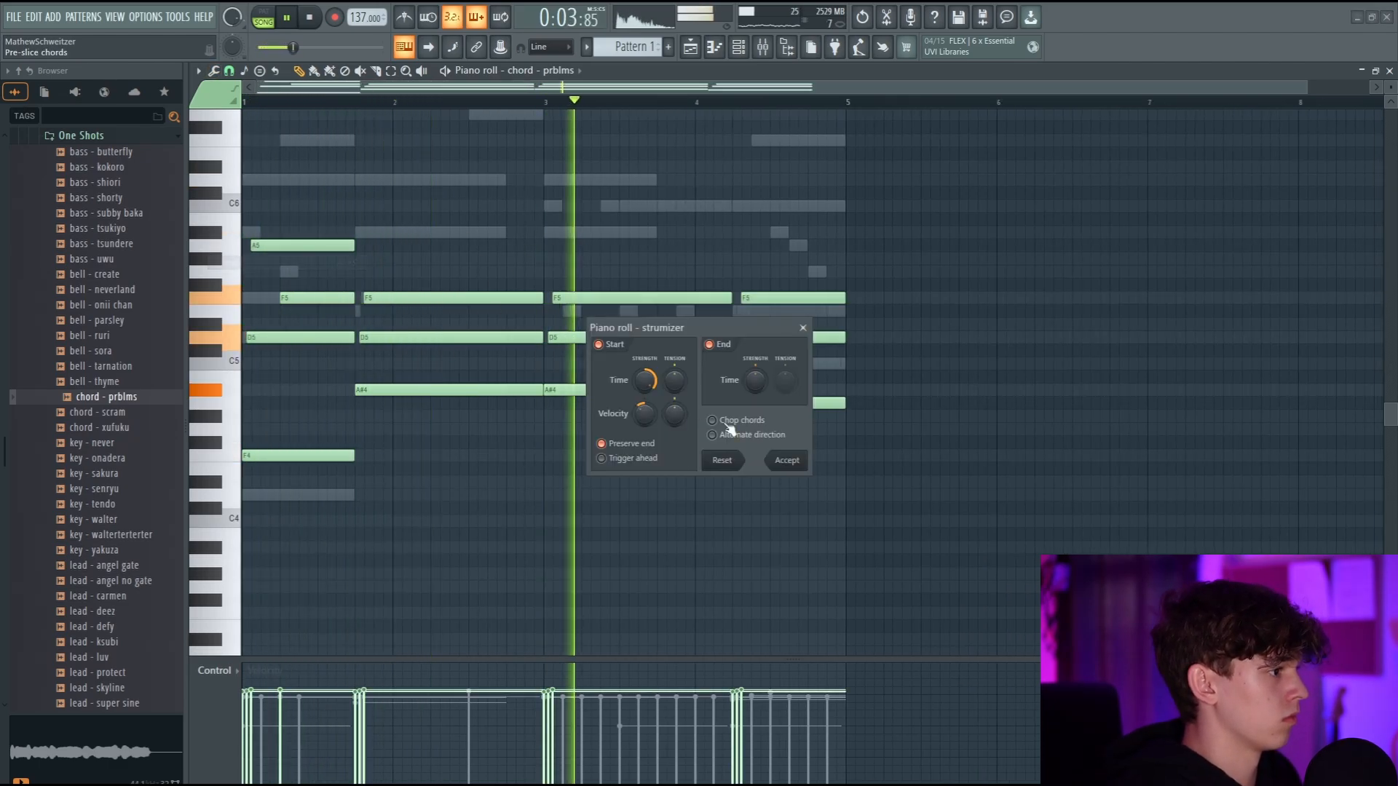
pyautogui.click(786, 461)
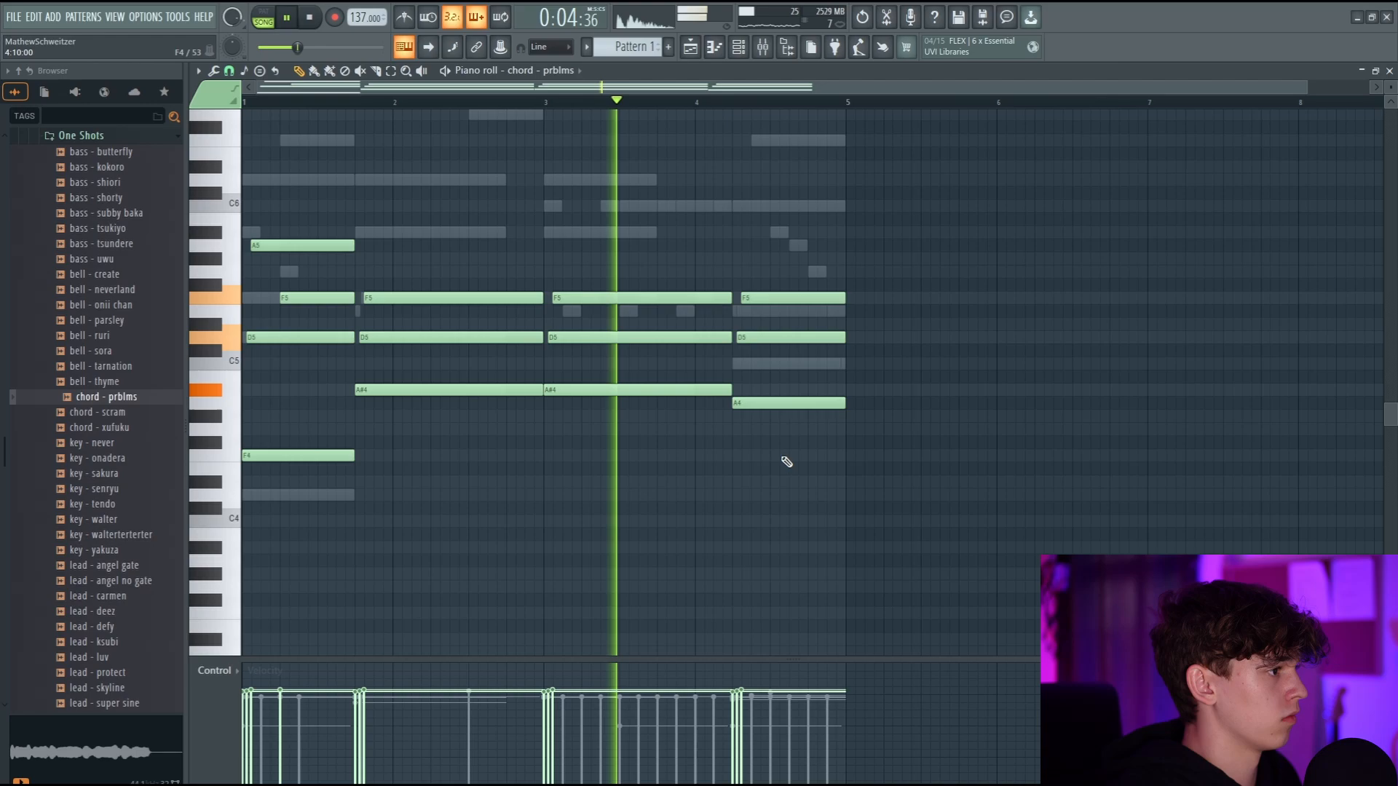
# Step: Put the chord sample on Insert 11 with Fruity Parametric EQ 2, lower its volume, and end the insert's solo
pyautogui.click(762, 47)
pyautogui.click(738, 46)
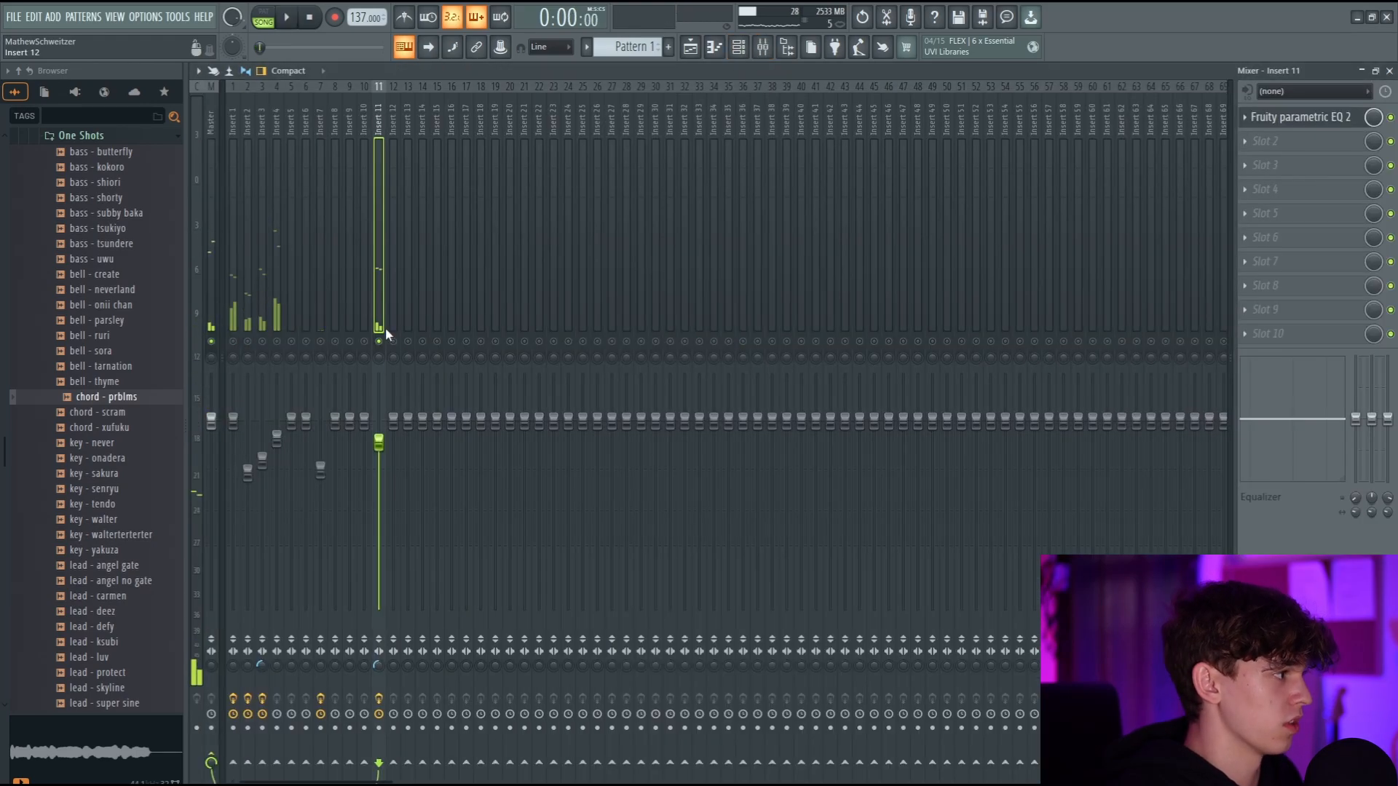
pyautogui.rightClick(379, 341)
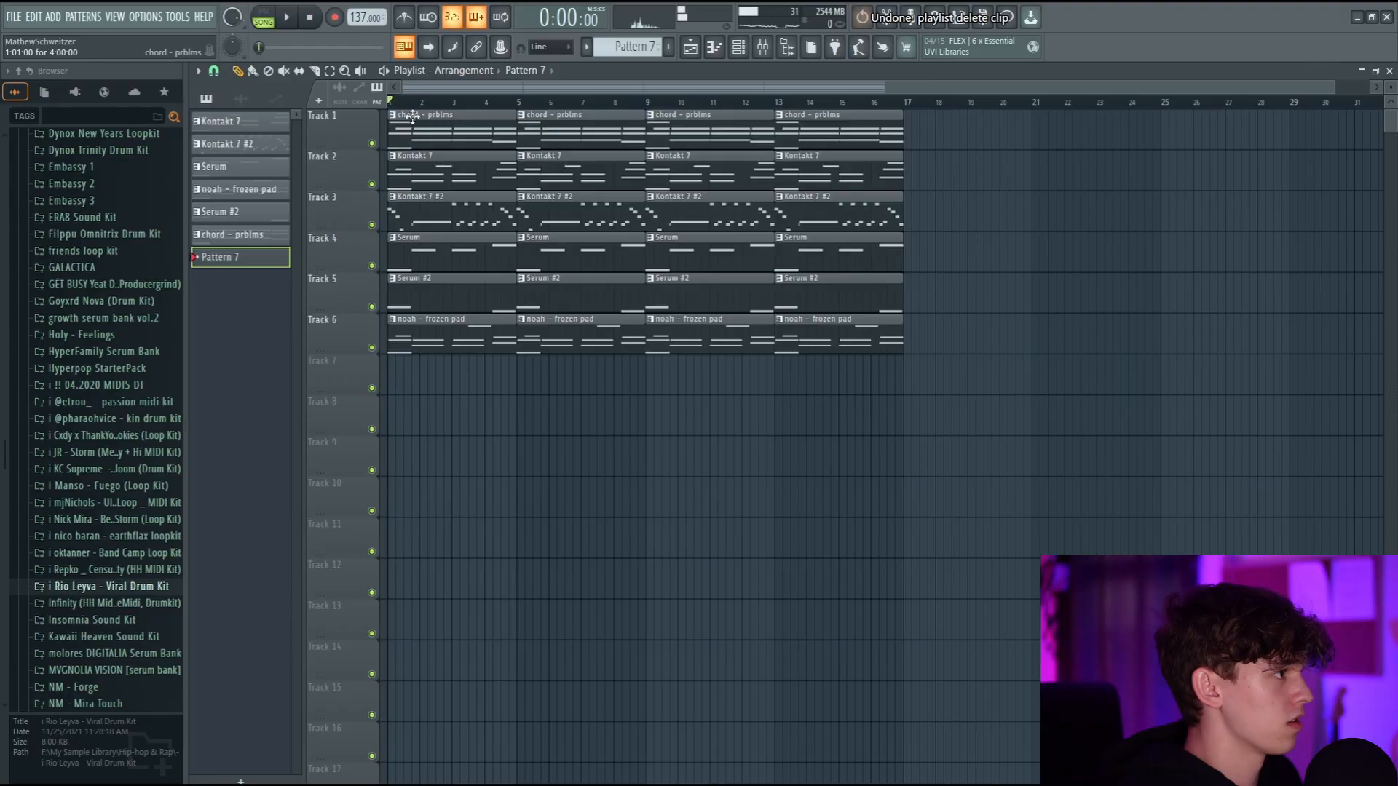
# Step: Remove the chord - prblms, Serum #2 and noah - frozen pad clips from the first eight bars of the playlist
pyautogui.rightClick(413, 117)
pyautogui.rightClick(588, 129)
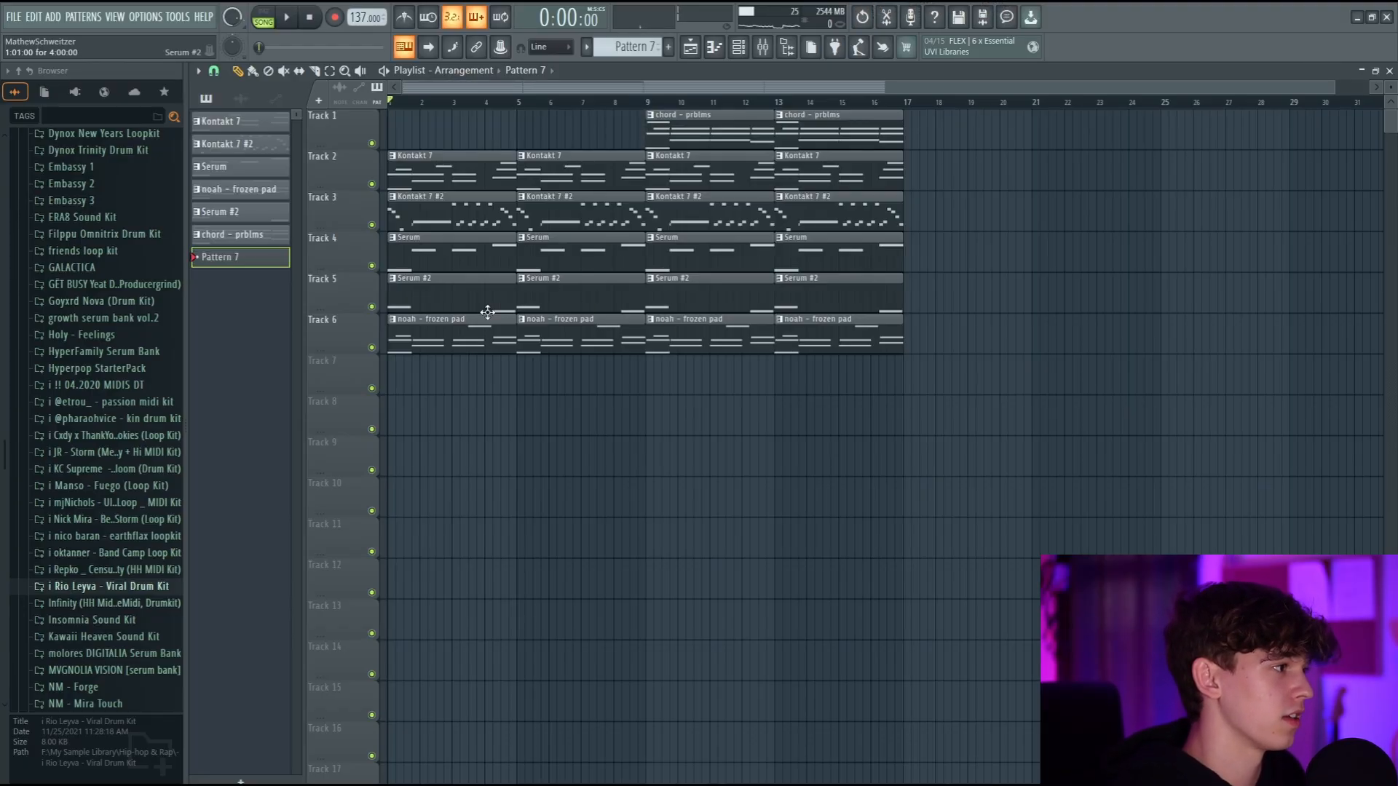
# Step: Audition 808s in the GET BUSY Yeat kit and add PG GB 808 - Busy - C as a new channel
pyautogui.click(97, 368)
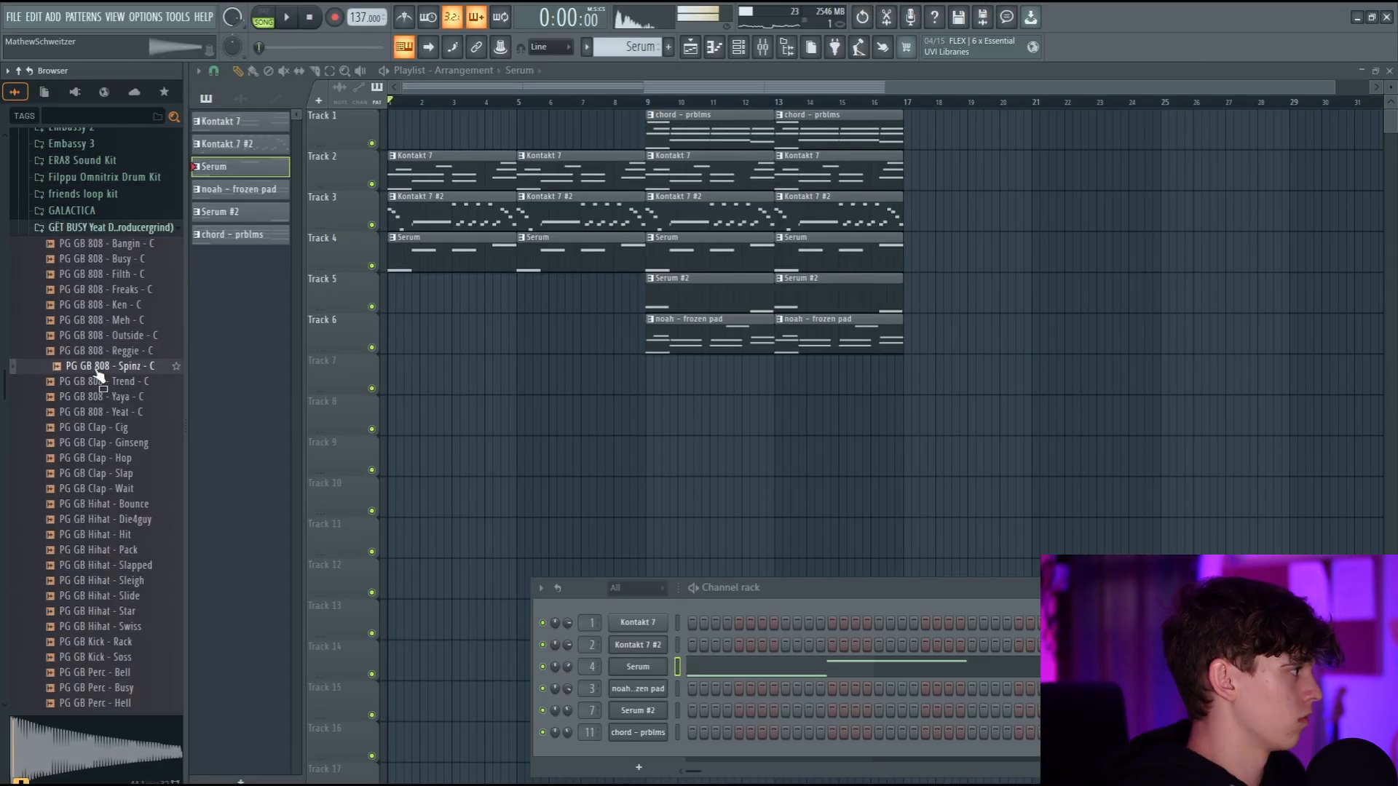
pyautogui.click(100, 382)
pyautogui.click(104, 400)
pyautogui.click(124, 260)
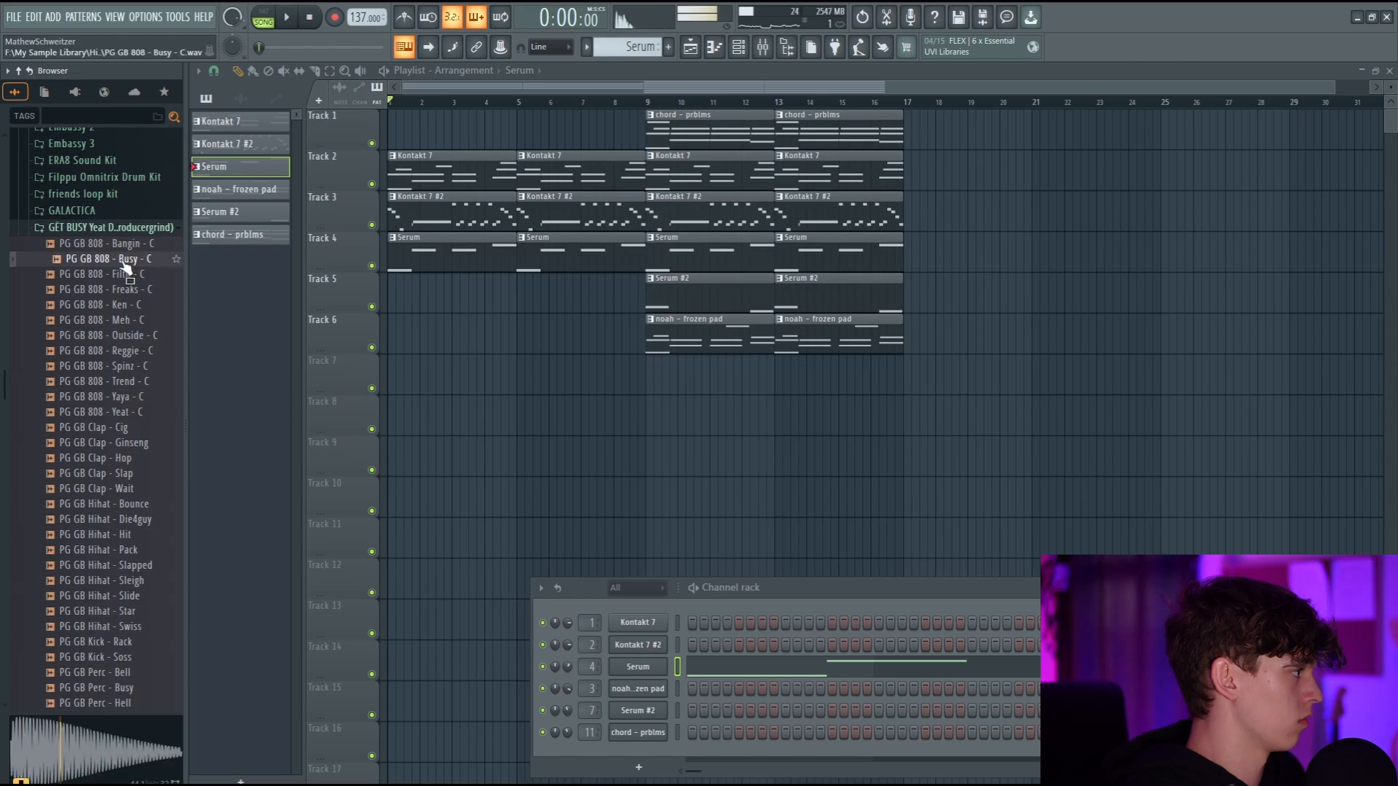
pyautogui.moveTo(124, 261); pyautogui.dragTo(640, 758)
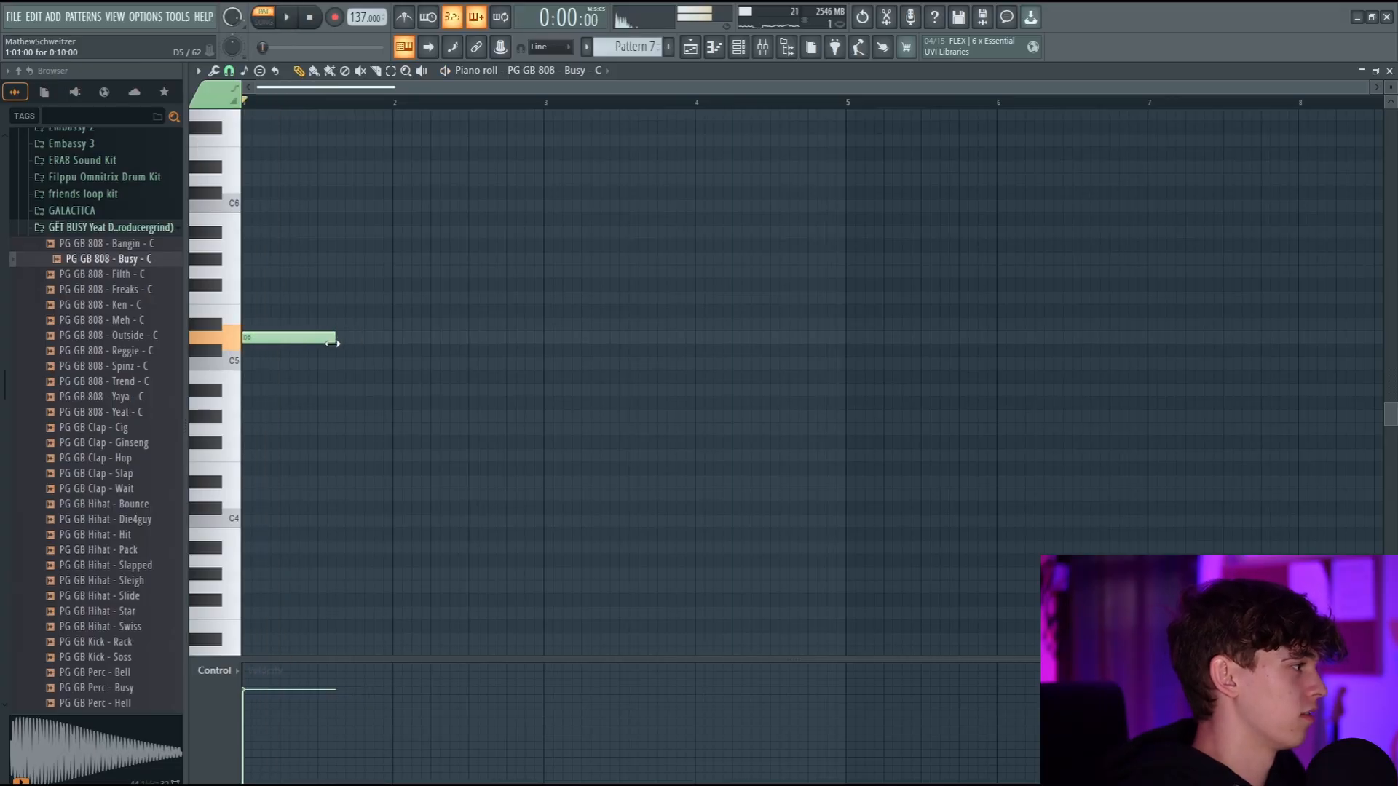
# Step: Build the Busy 808 line with repeated D5 notes in bar 1 and an A#5 note extended to the end of bar 2
pyautogui.press('space')
pyautogui.moveTo(318, 341); pyautogui.dragTo(275, 343)
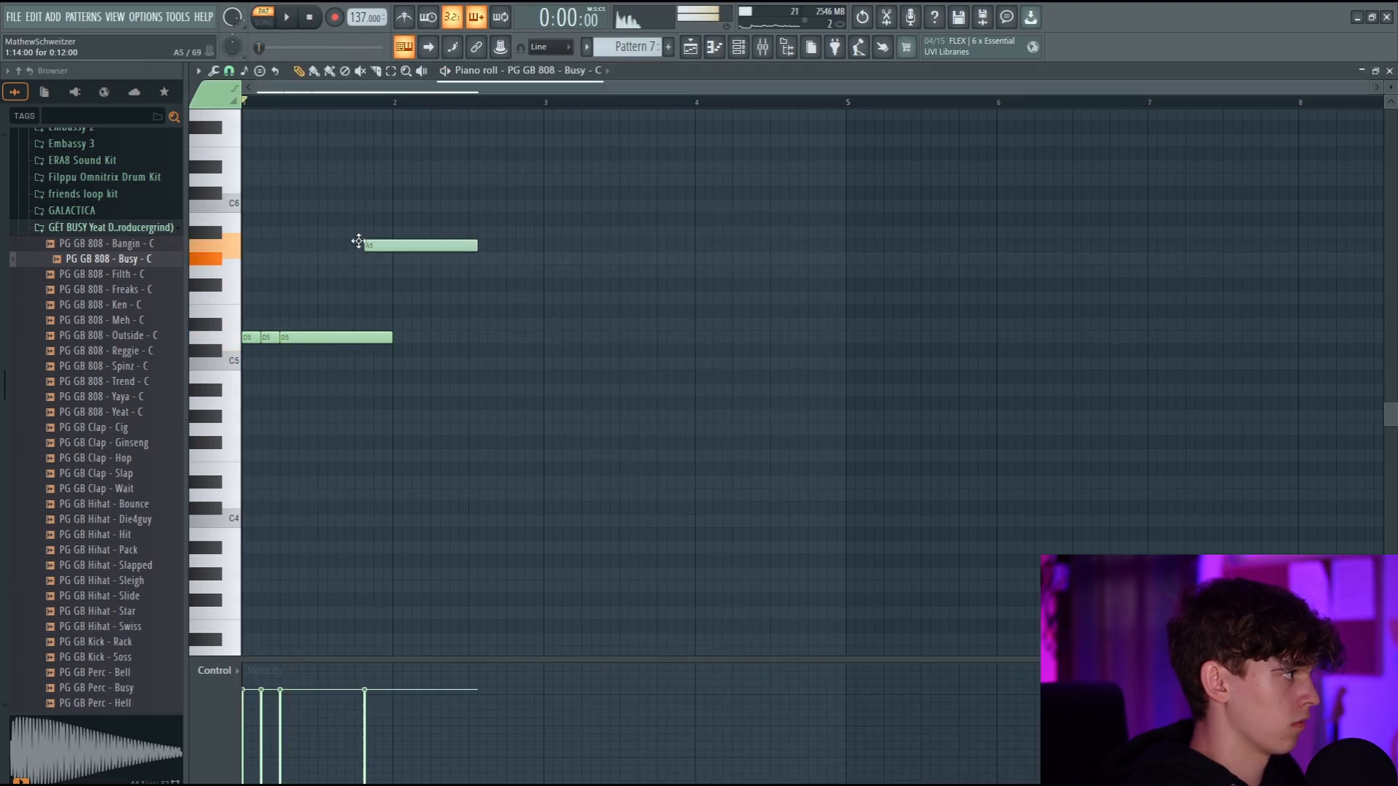
pyautogui.moveTo(393, 338); pyautogui.dragTo(356, 338)
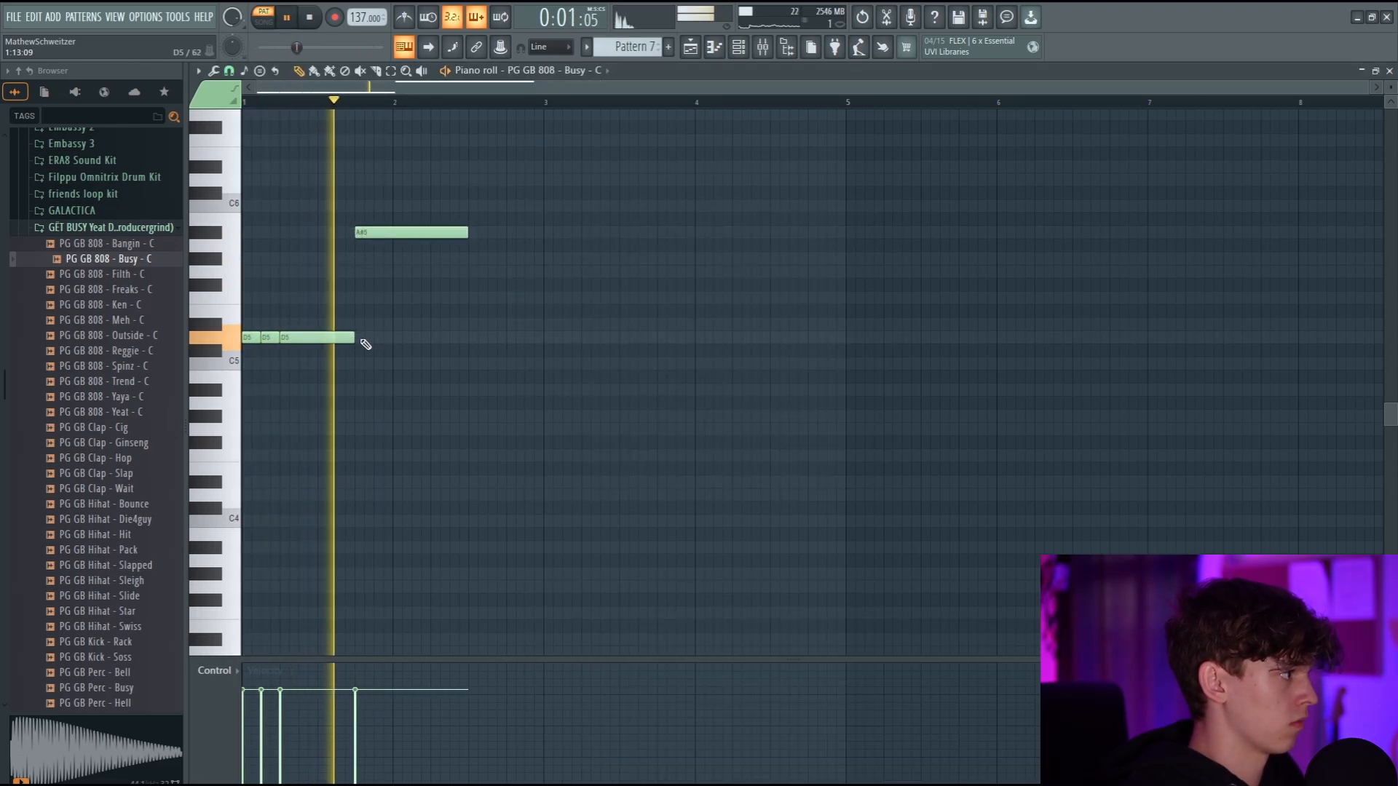
pyautogui.moveTo(468, 232); pyautogui.dragTo(540, 244)
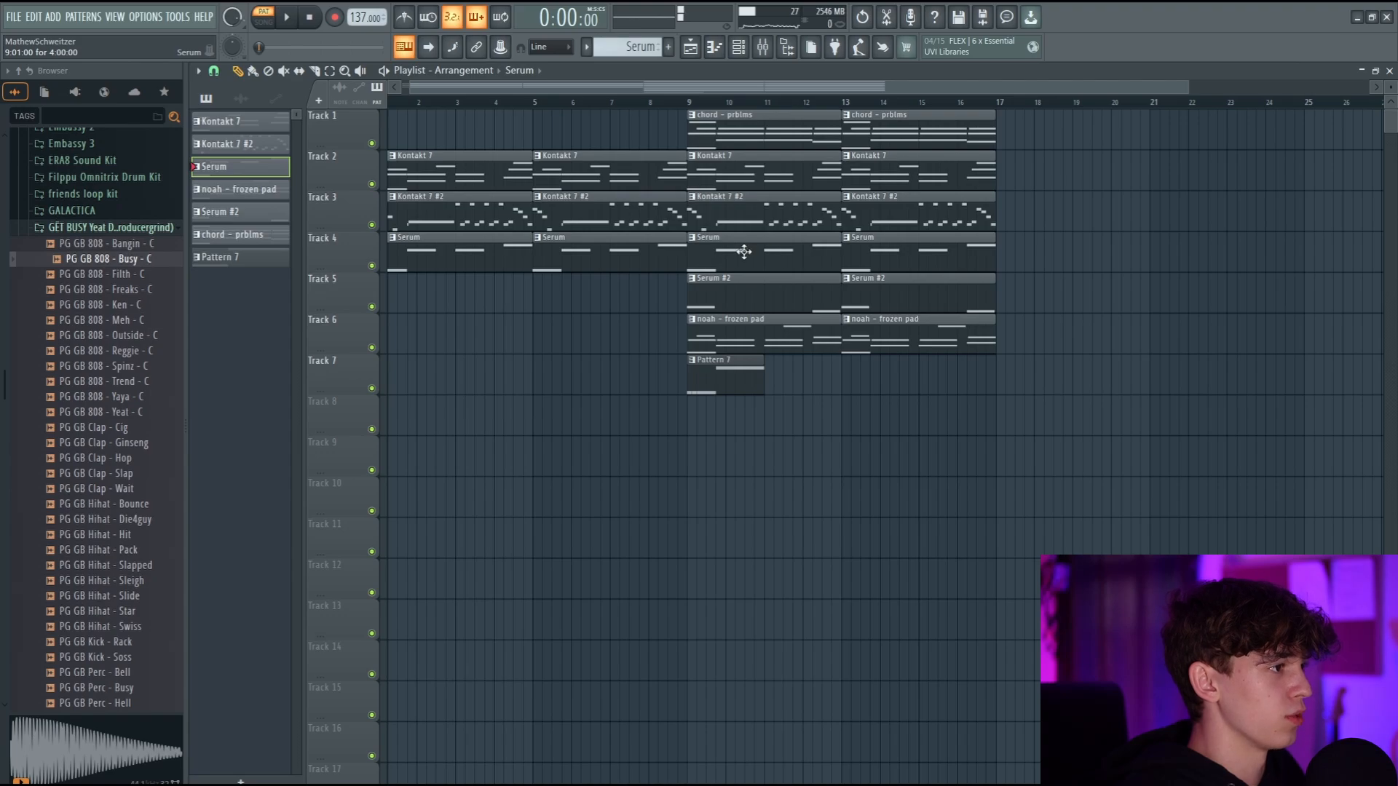
# Step: Remove the Serum clips on Track 4 from bar 9 onward and play back the arrangement from there
pyautogui.rightClick(744, 252)
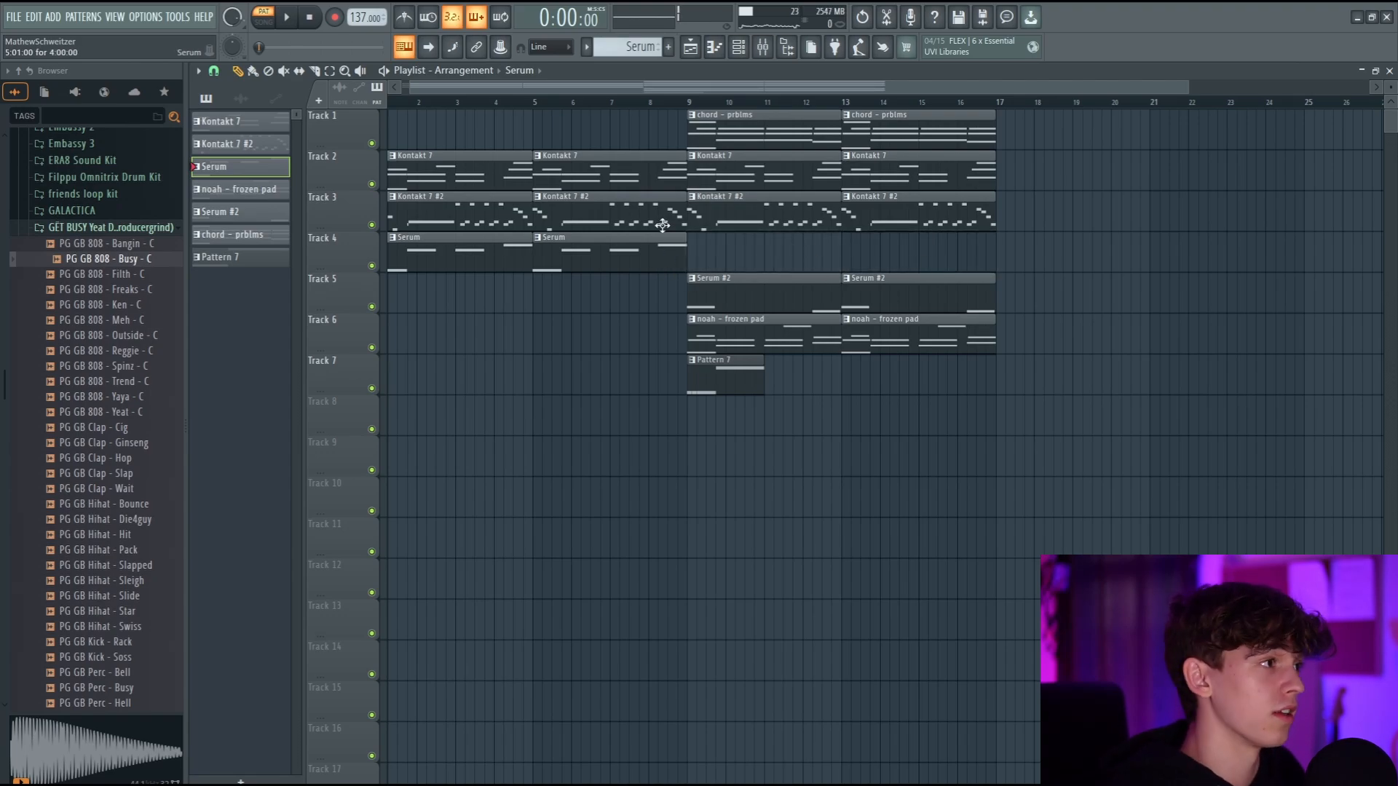
pyautogui.scroll(-2, 691, 108)
pyautogui.press('space')
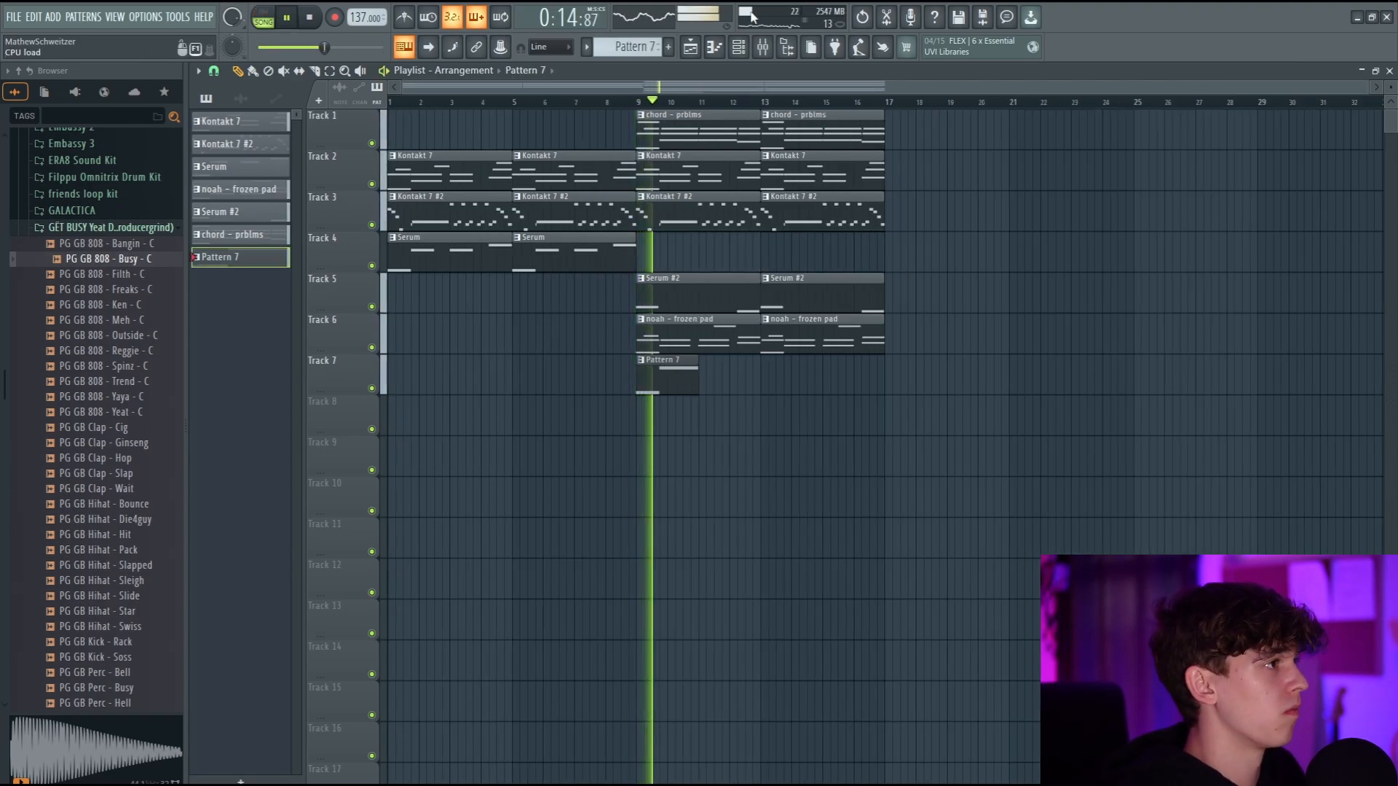
# Step: Load the saved mastering state with FabFilter Pro-Q 3, Fruity Limiter and Fruity soft clipper onto the Master track and inspect the limiter and clipper
pyautogui.press('F6')
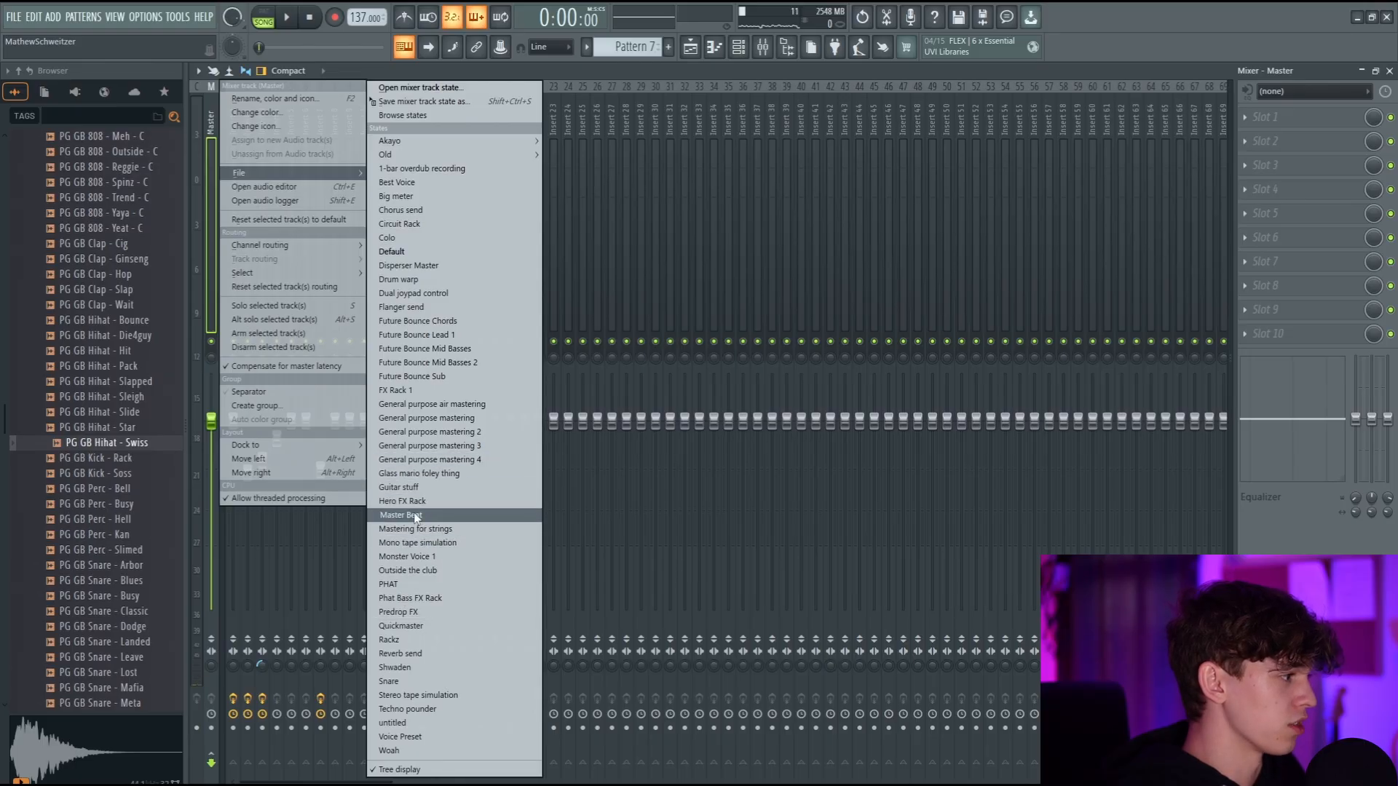
pyautogui.click(400, 515)
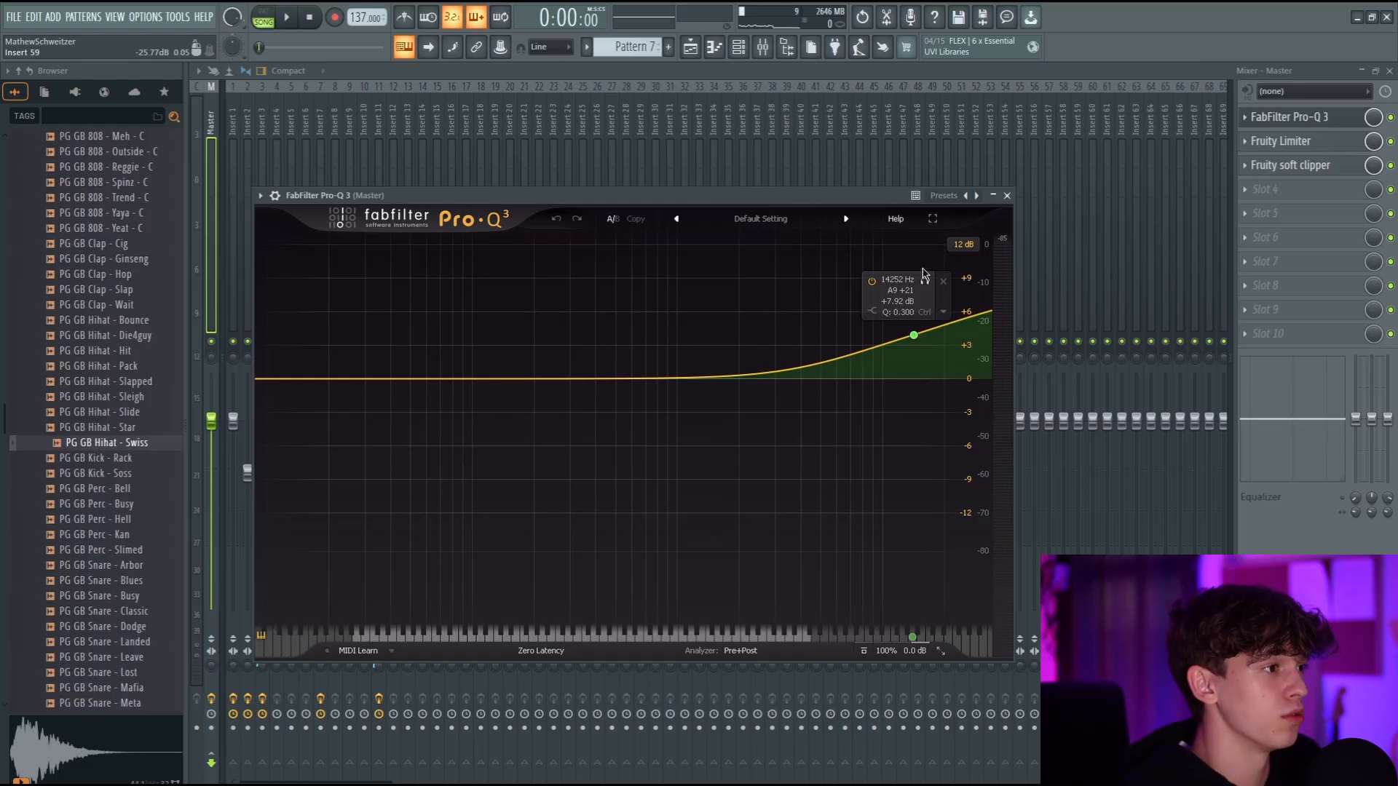
pyautogui.click(1347, 147)
pyautogui.moveTo(418, 196); pyautogui.dragTo(677, 240)
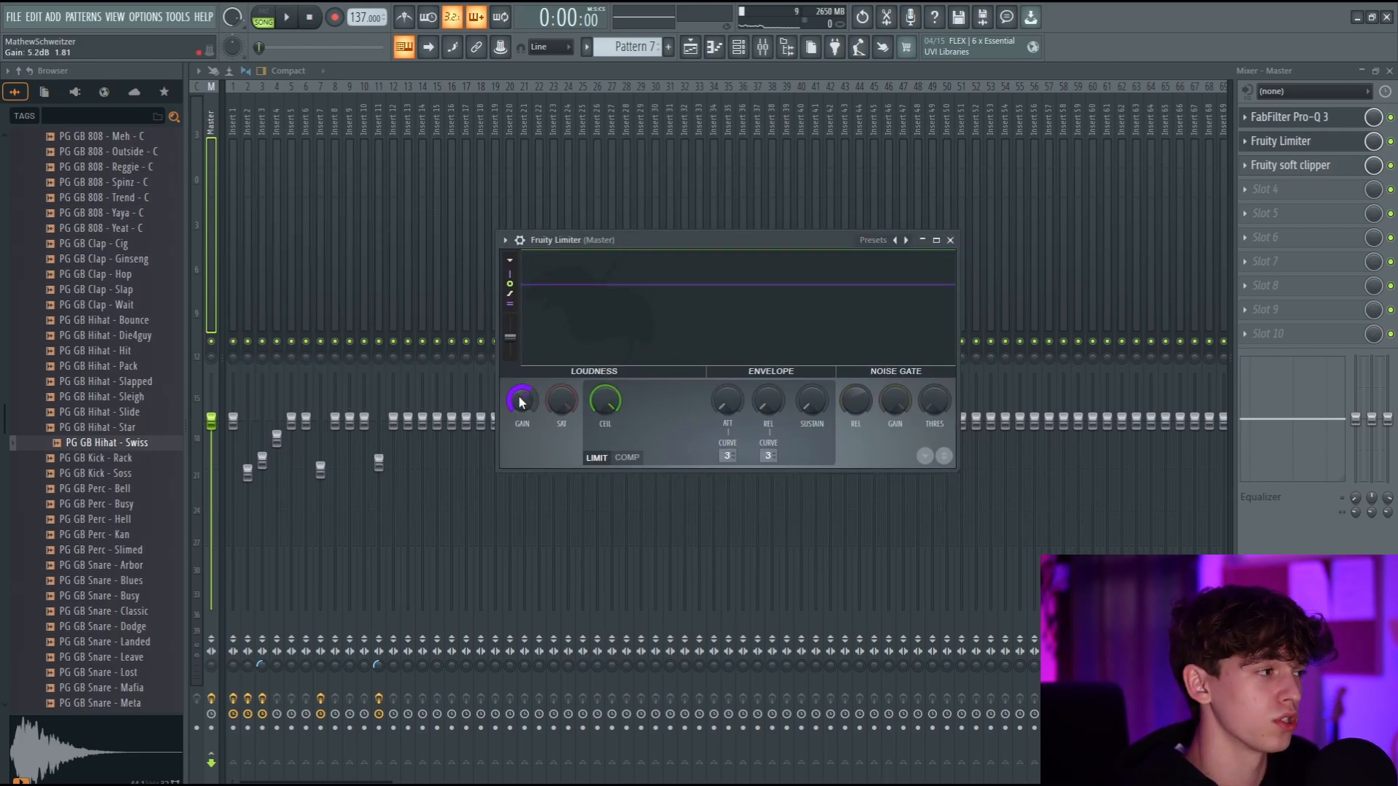
pyautogui.click(1301, 169)
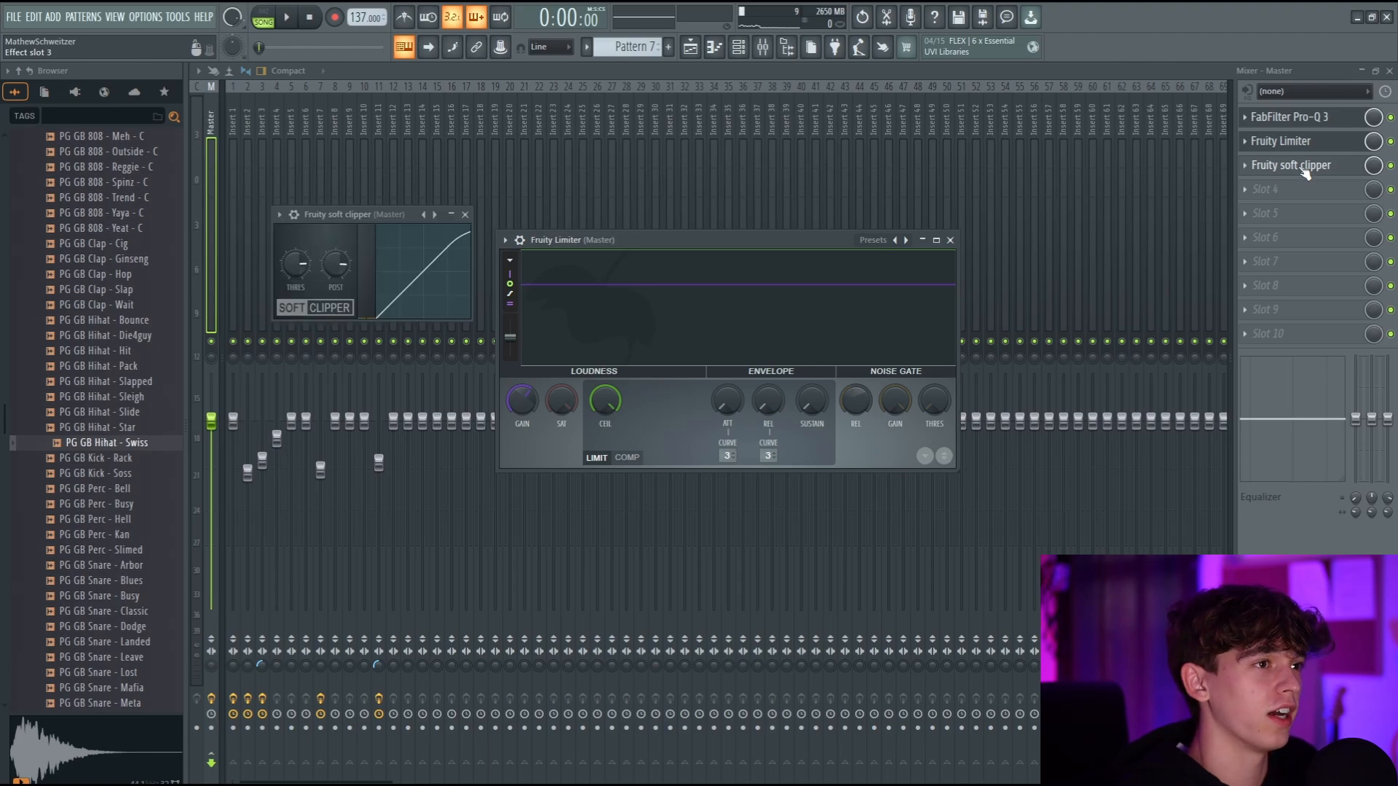
pyautogui.moveTo(378, 216); pyautogui.dragTo(513, 260)
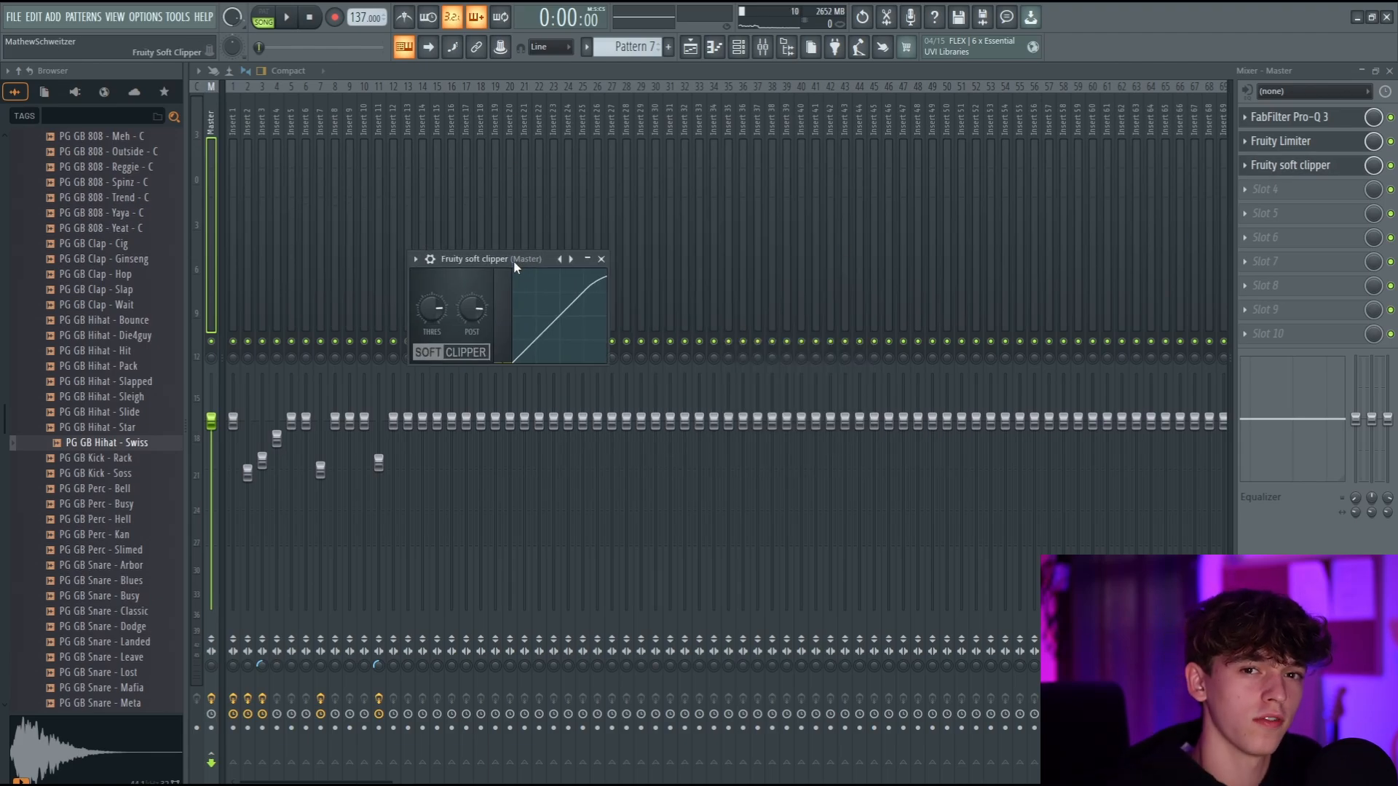
pyautogui.click(1301, 145)
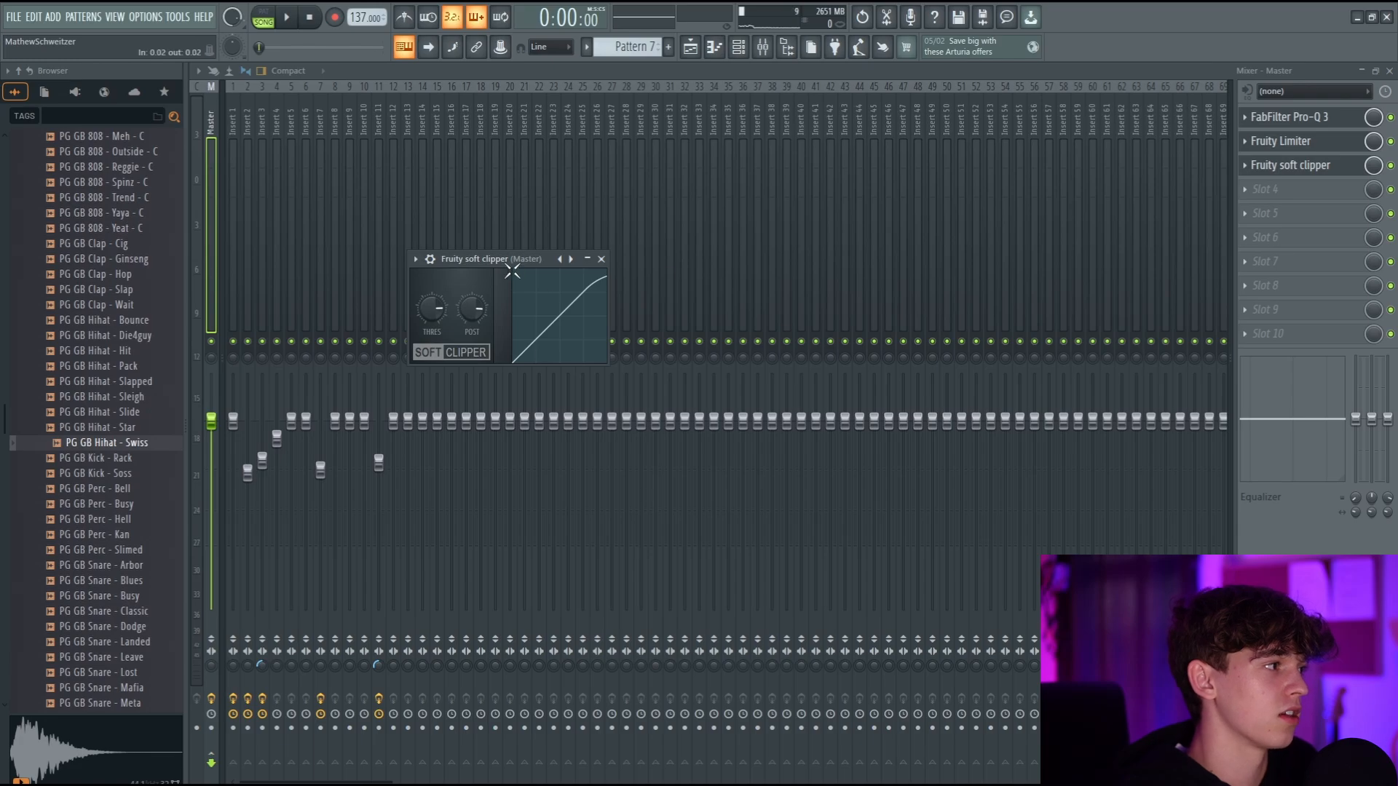
pyautogui.moveTo(512, 270); pyautogui.dragTo(645, 302)
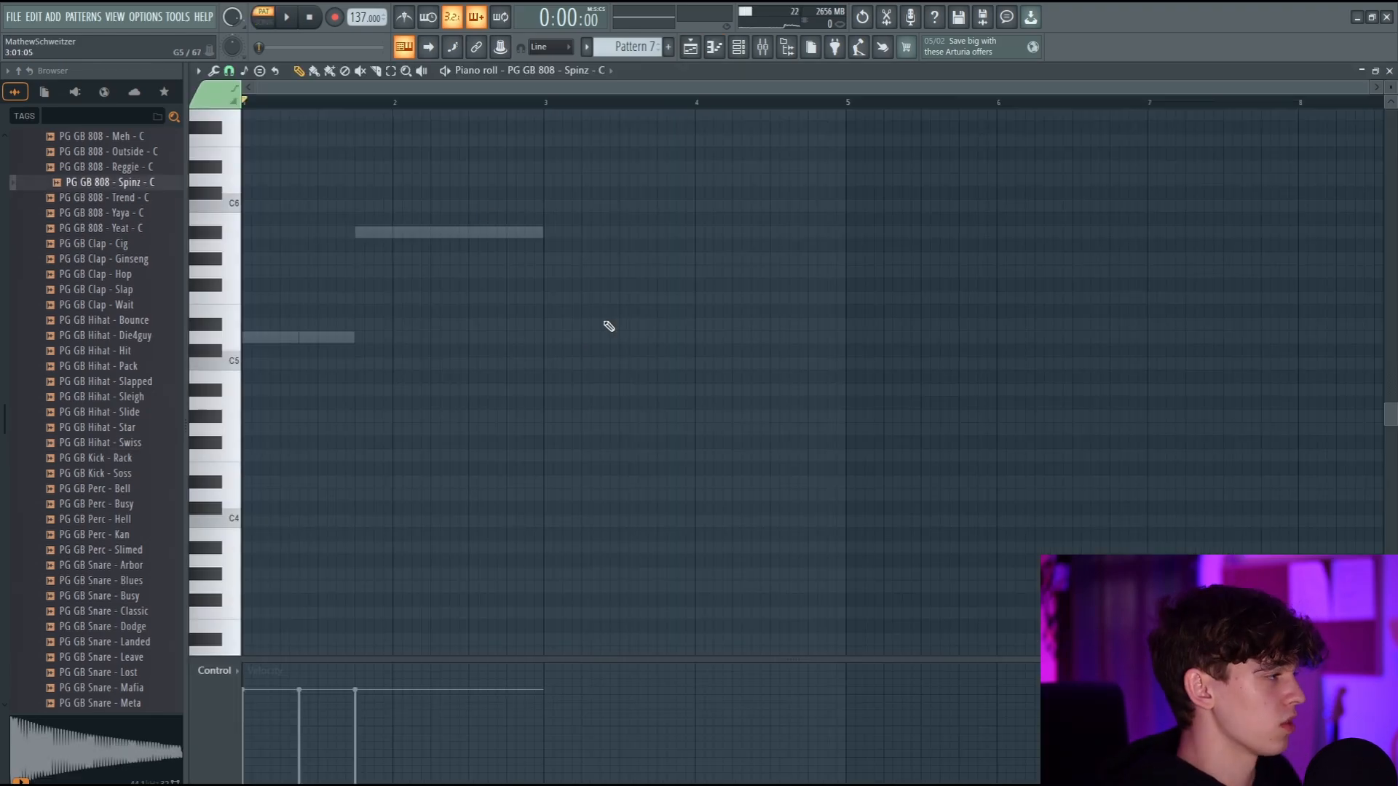
# Step: Place the Spinz 808's A#4 notes from late bar 2 through bar 3 and a C5 note in bar 4, checking them in playback
pyautogui.scroll(-1, 605, 324)
pyautogui.scroll(4, 546, 406)
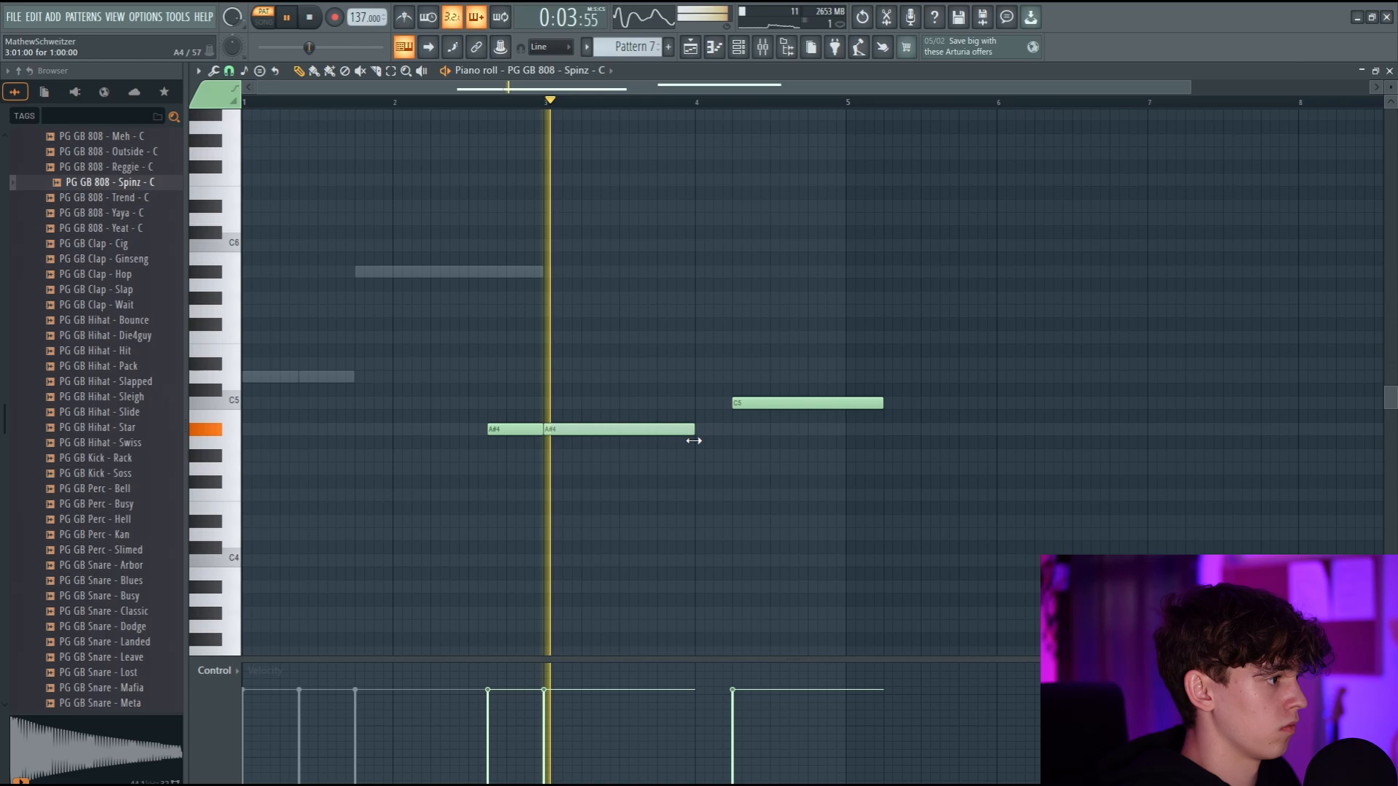
pyautogui.moveTo(692, 431)
pyautogui.mouseDown()
pyautogui.moveTo(640, 430)
pyautogui.moveTo(694, 429)
pyautogui.mouseUp()
pyautogui.click(638, 430)
pyautogui.rightClick(694, 431)
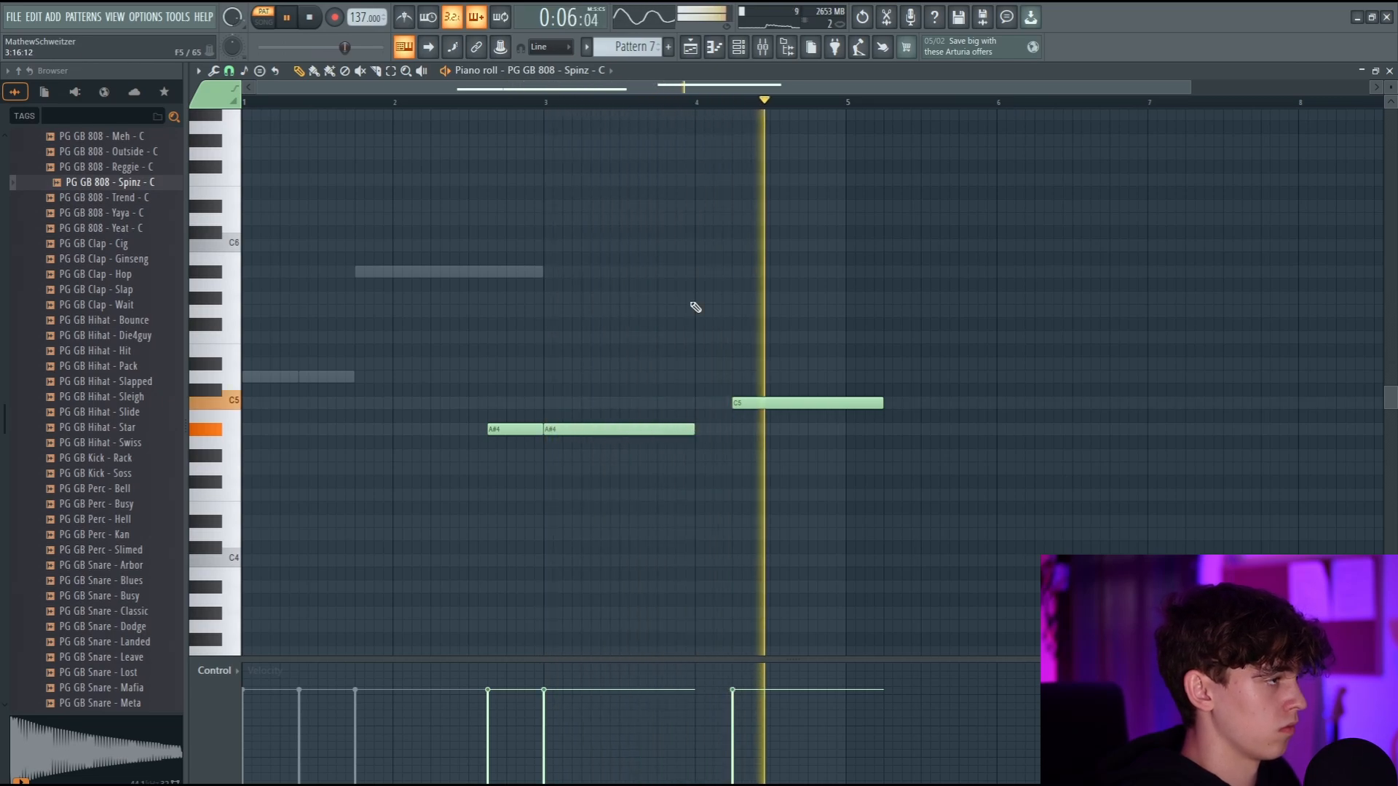
pyautogui.press('space')
# Step: Turn the bar 4 C5 note into a roll of short notes with varied velocities, and raise one of them to C6
pyautogui.click(697, 104)
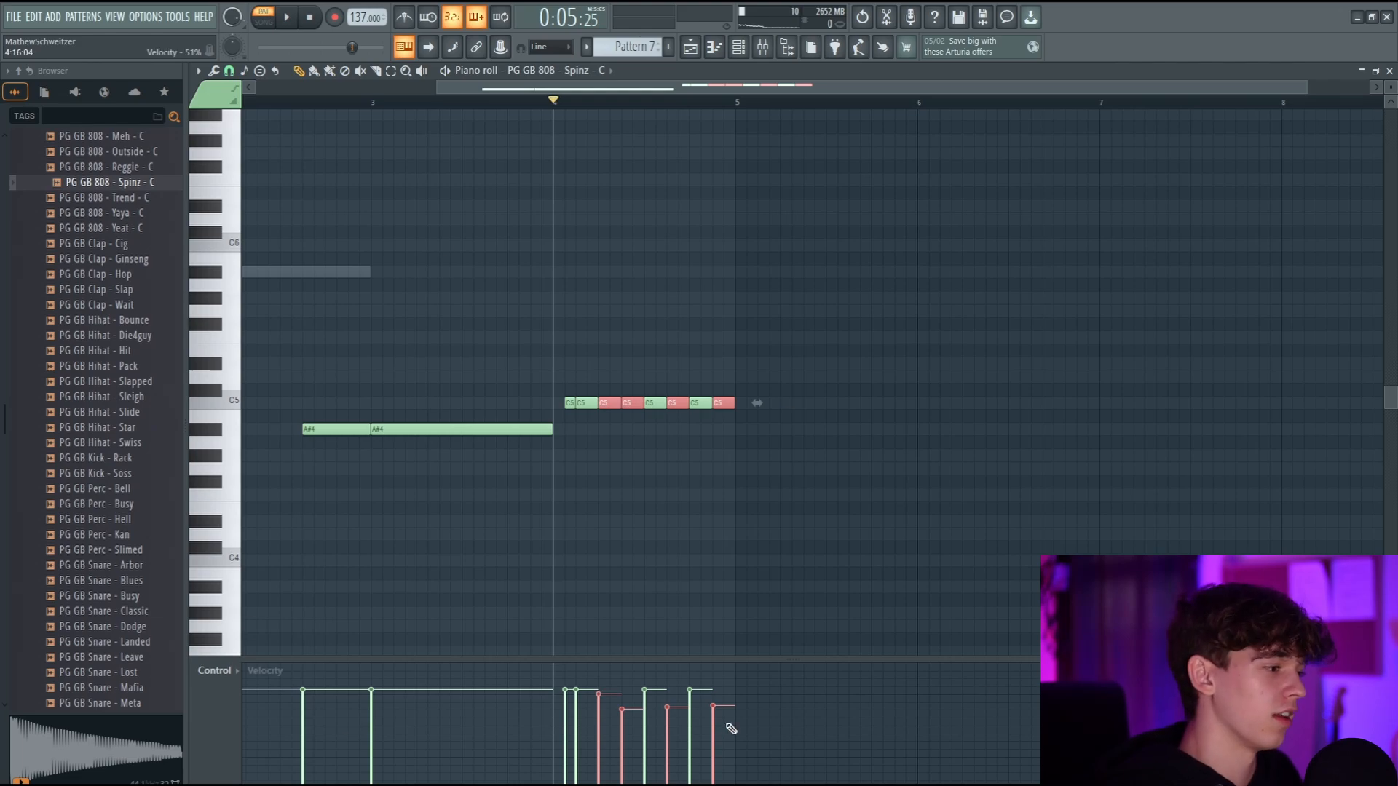
pyautogui.keyDown('ctrl'); pyautogui.click(997, 481); pyautogui.keyUp('ctrl')
pyautogui.press('space')
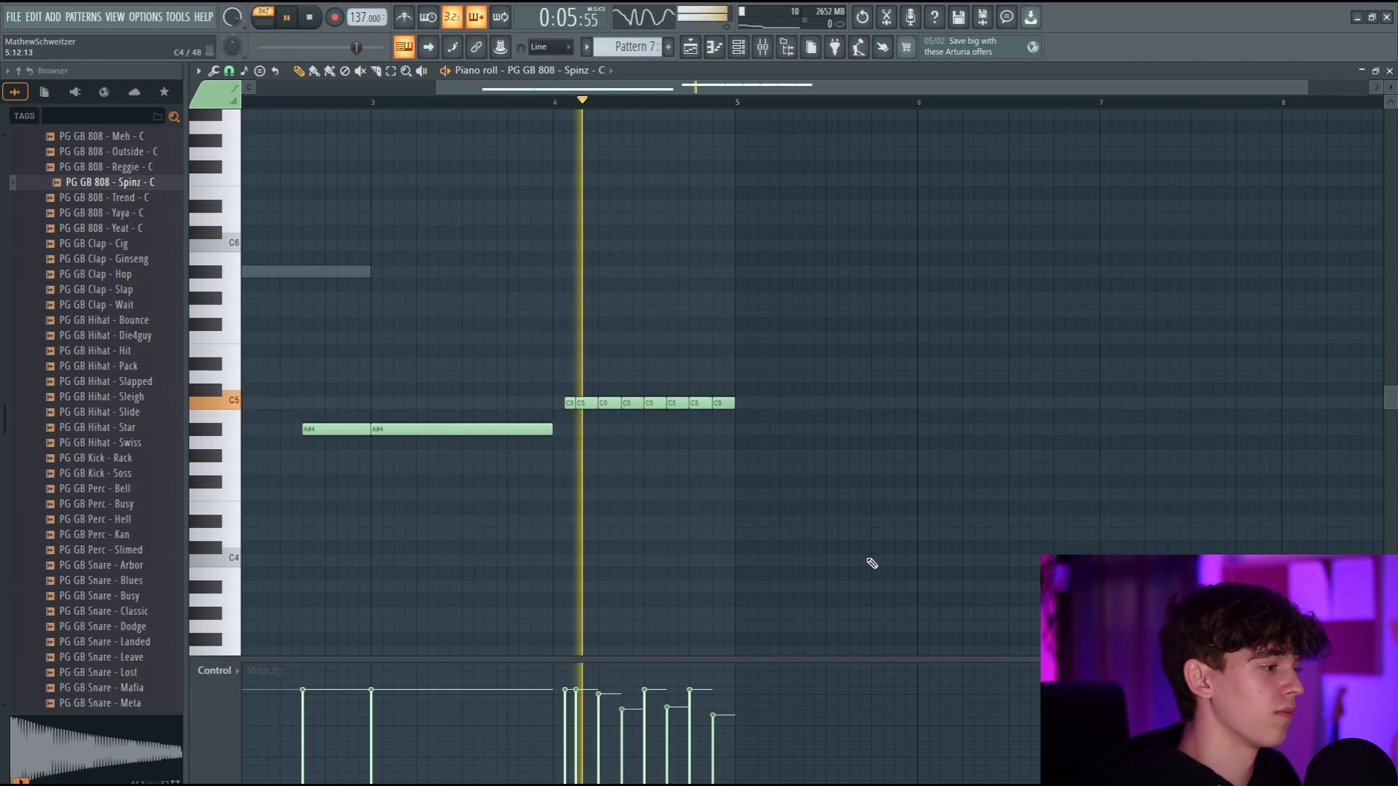
pyautogui.click(565, 708)
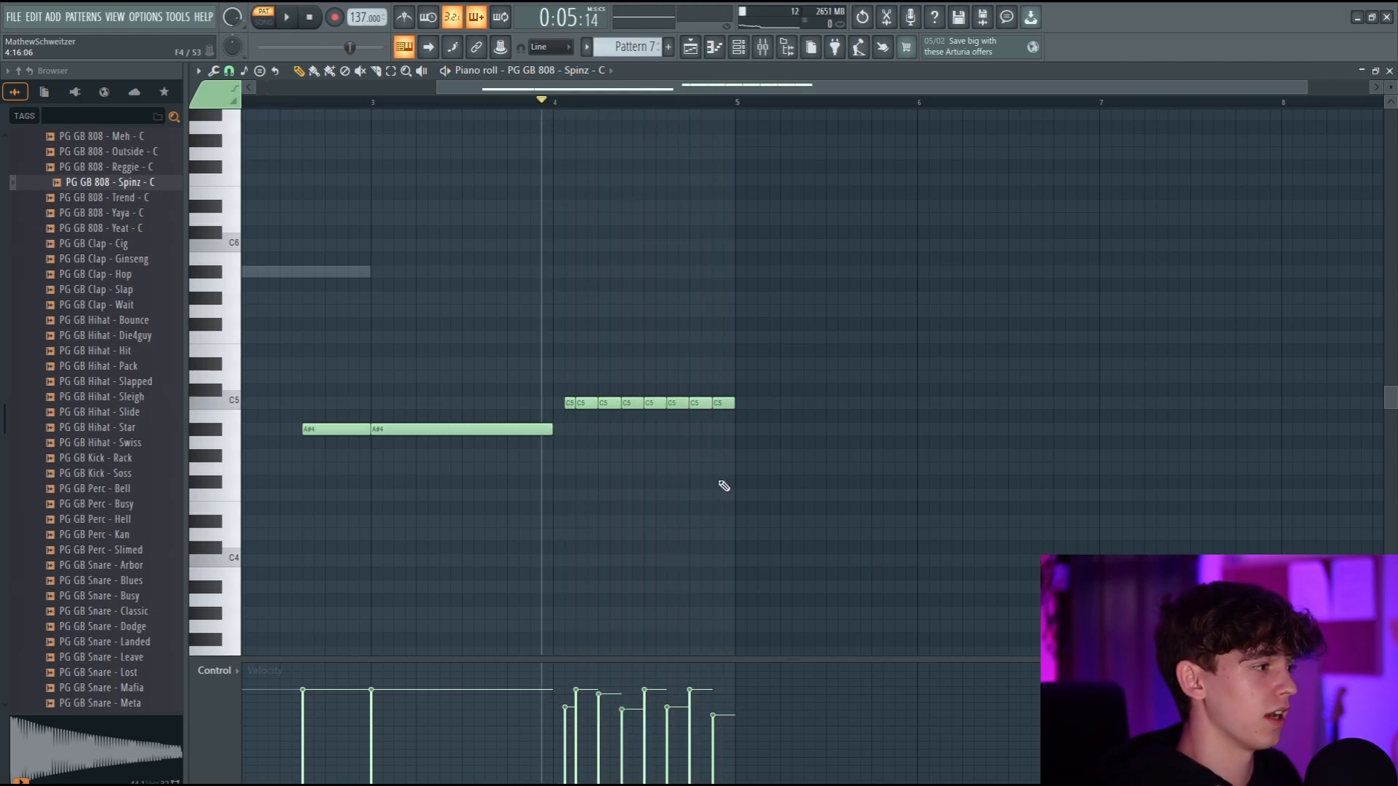
pyautogui.hotkey('ctrl', 'Up')
pyautogui.press('space')
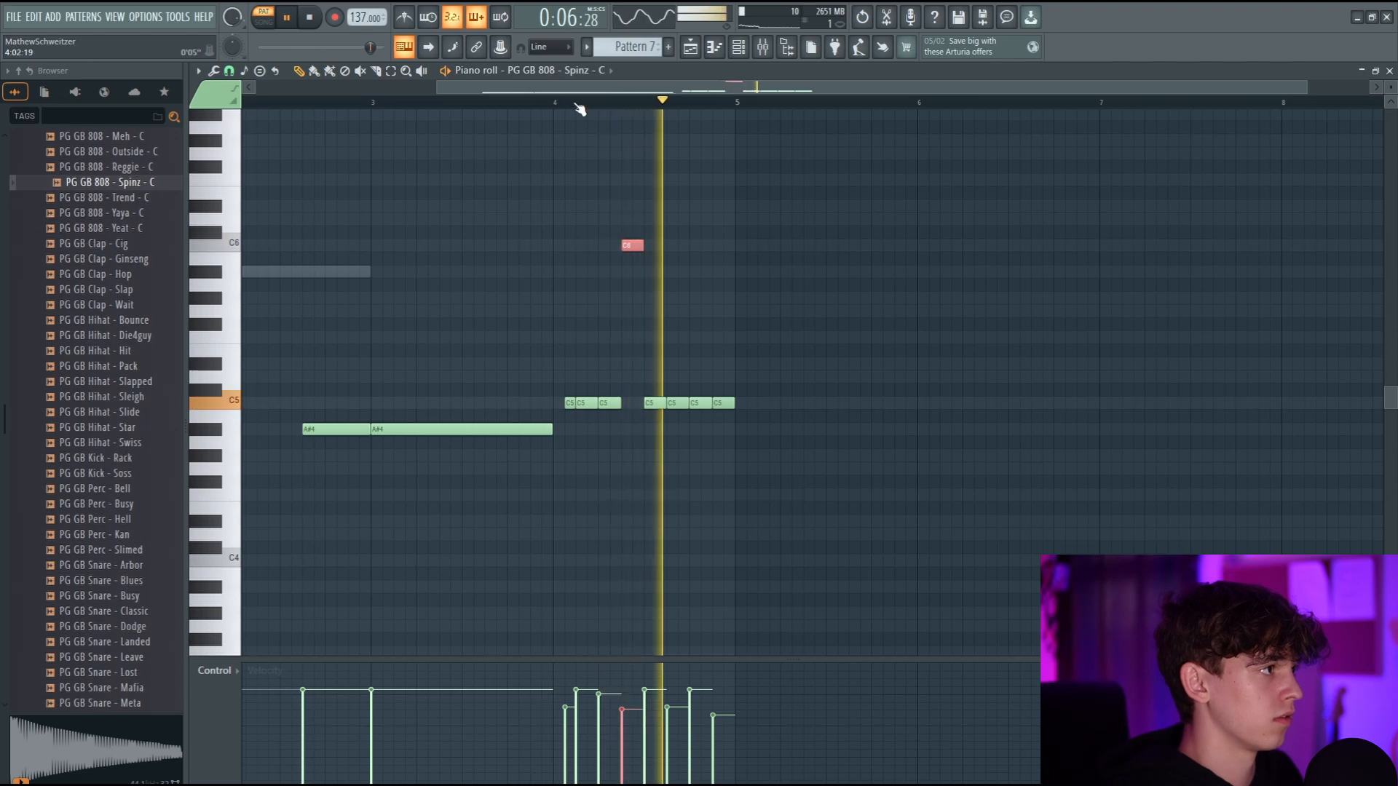
# Step: Return to the arrangement and place the hi-hat Pattern 8 clip on Track 8 at bar 9
pyautogui.press('l')
pyautogui.press('F5')
pyautogui.scroll(2, 698, 496)
pyautogui.scroll(-2, 687, 225)
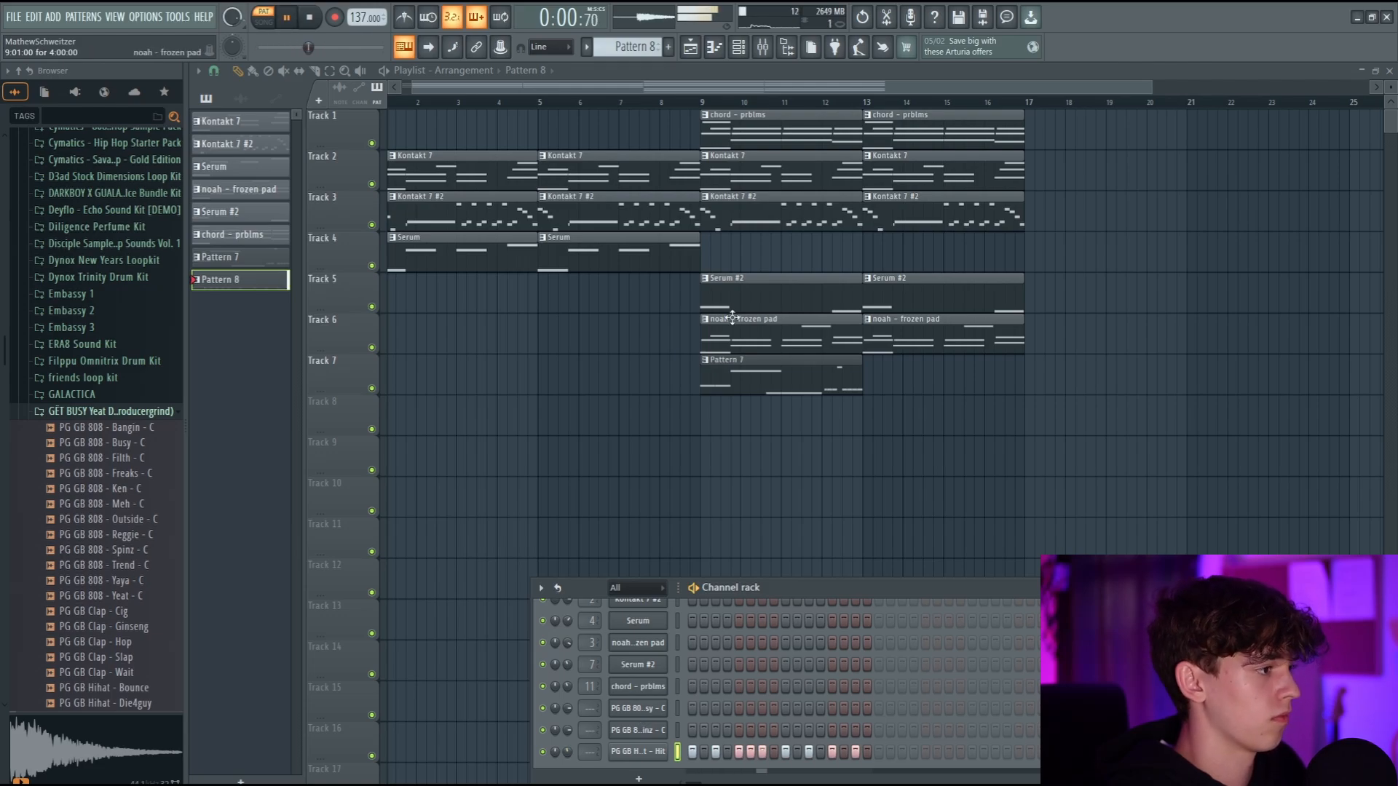
pyautogui.press('space')
pyautogui.click(713, 406)
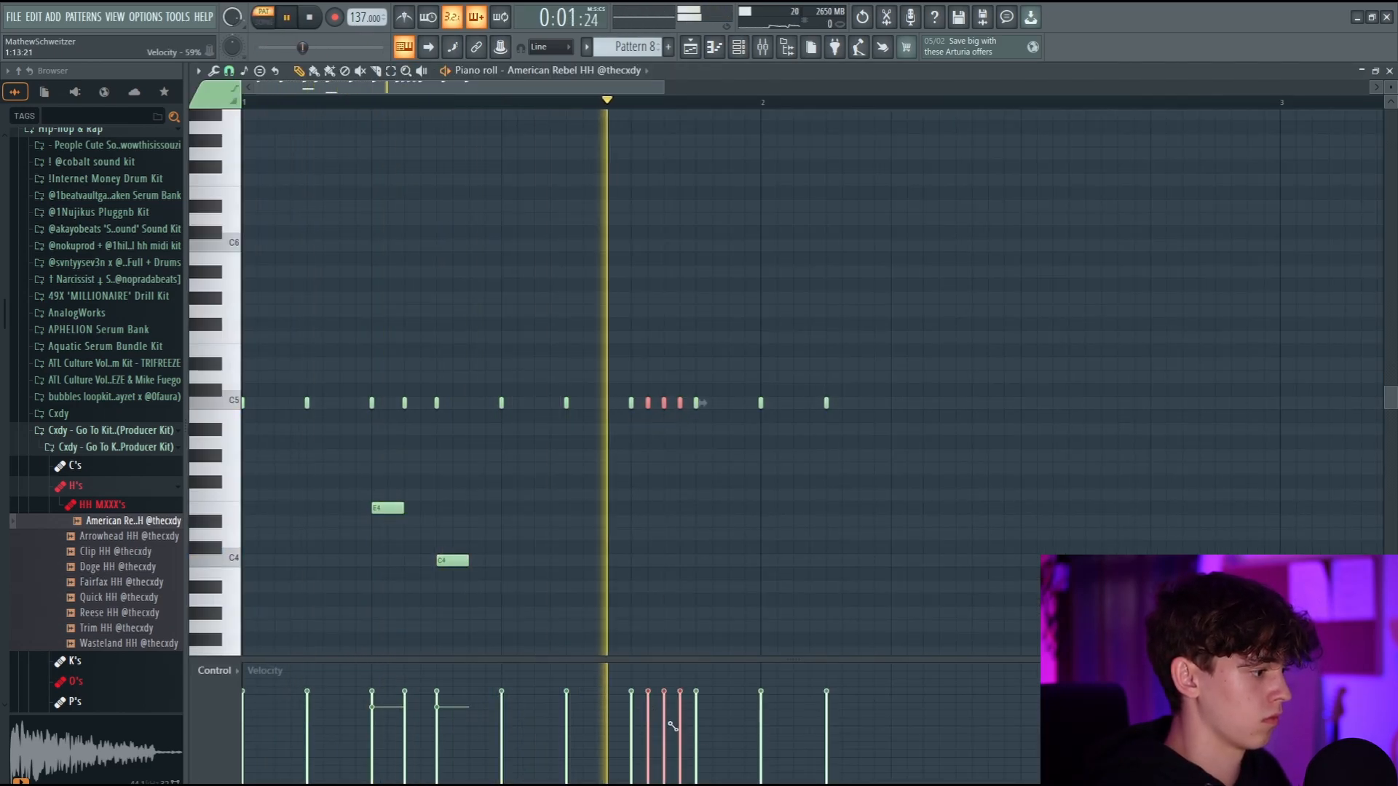
# Step: Taper the velocities of the bar 1 hi-hat roll, and add low G3 and E3 notes with reduced velocities near the end of bar 2
pyautogui.moveTo(671, 726); pyautogui.dragTo(686, 737)
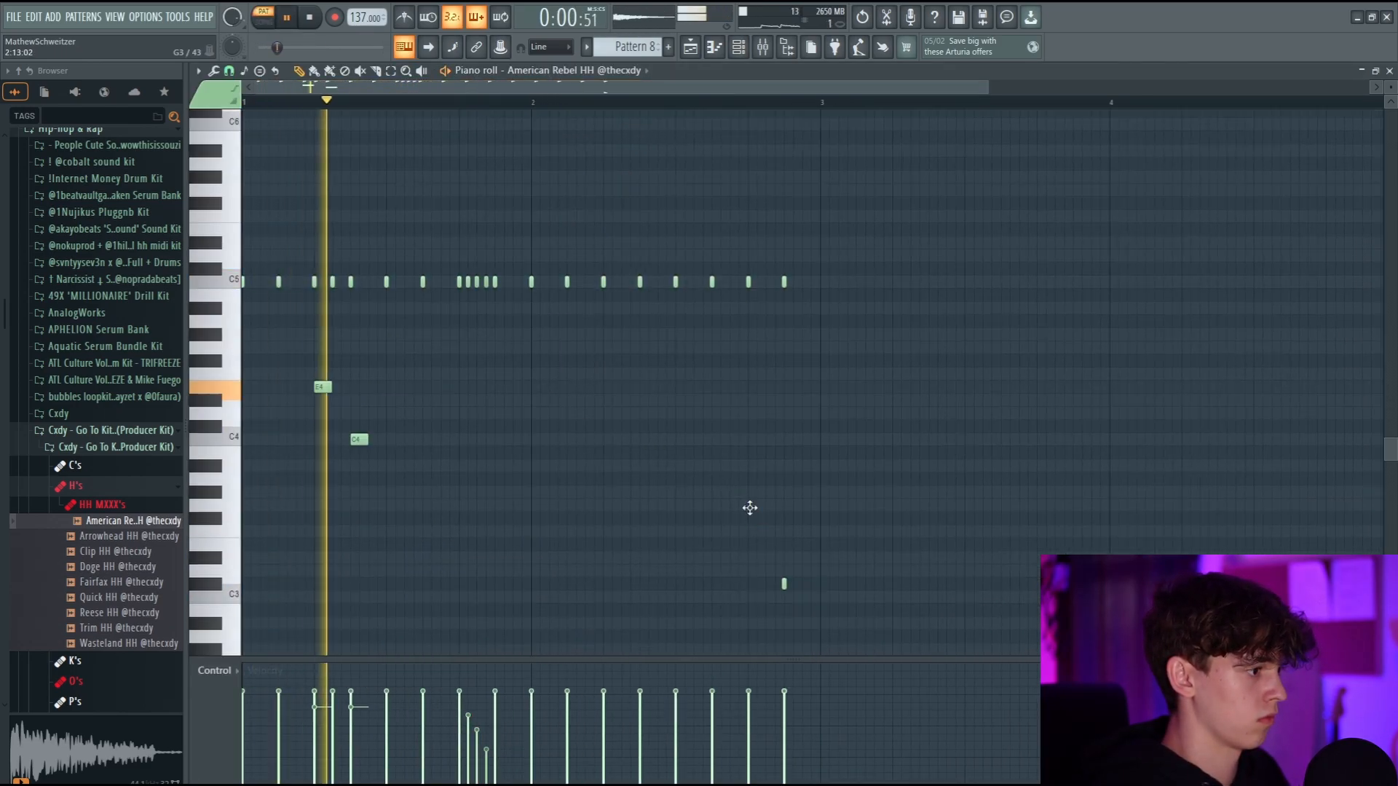
pyautogui.click(750, 508)
pyautogui.rightClick(784, 584)
pyautogui.click(784, 542)
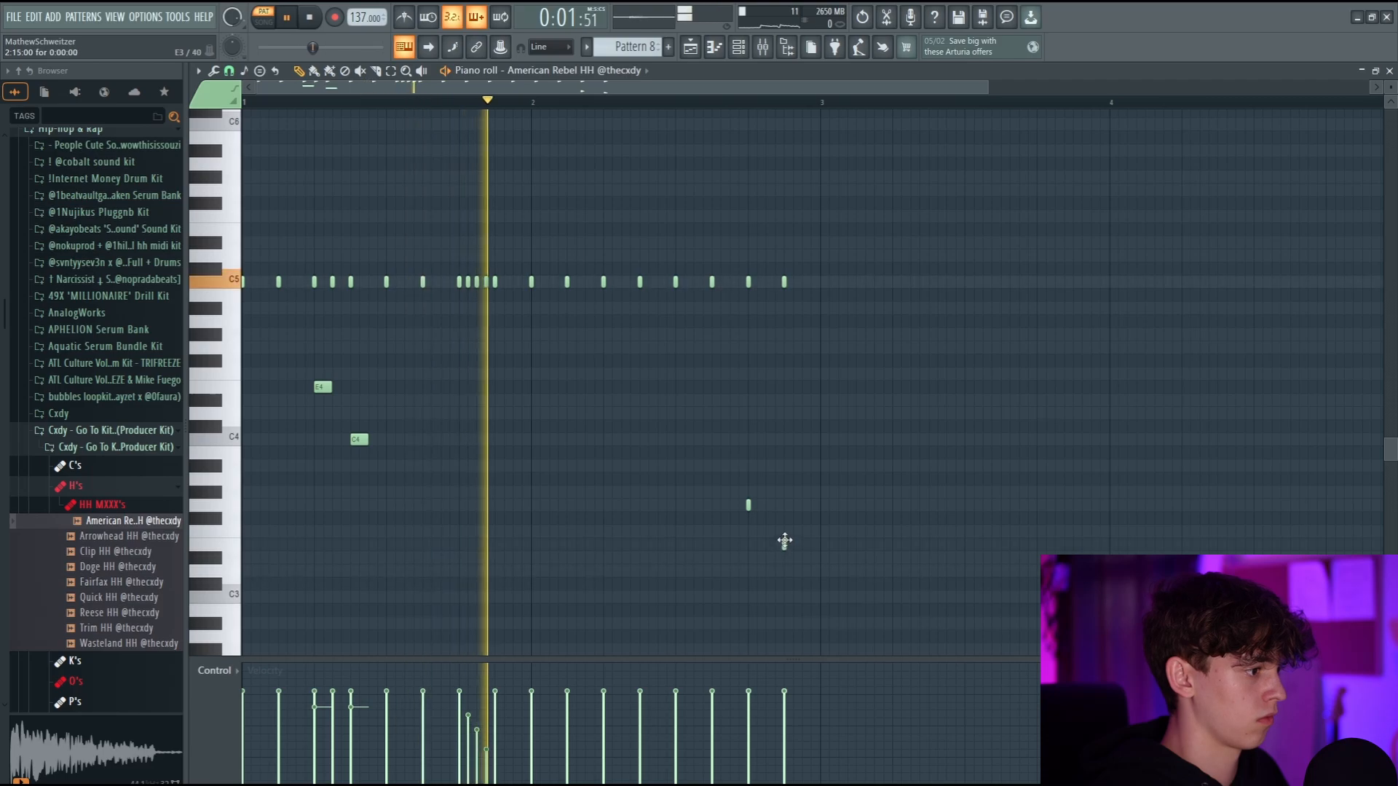
pyautogui.moveTo(806, 565); pyautogui.dragTo(731, 490)
pyautogui.moveTo(736, 701); pyautogui.dragTo(779, 729)
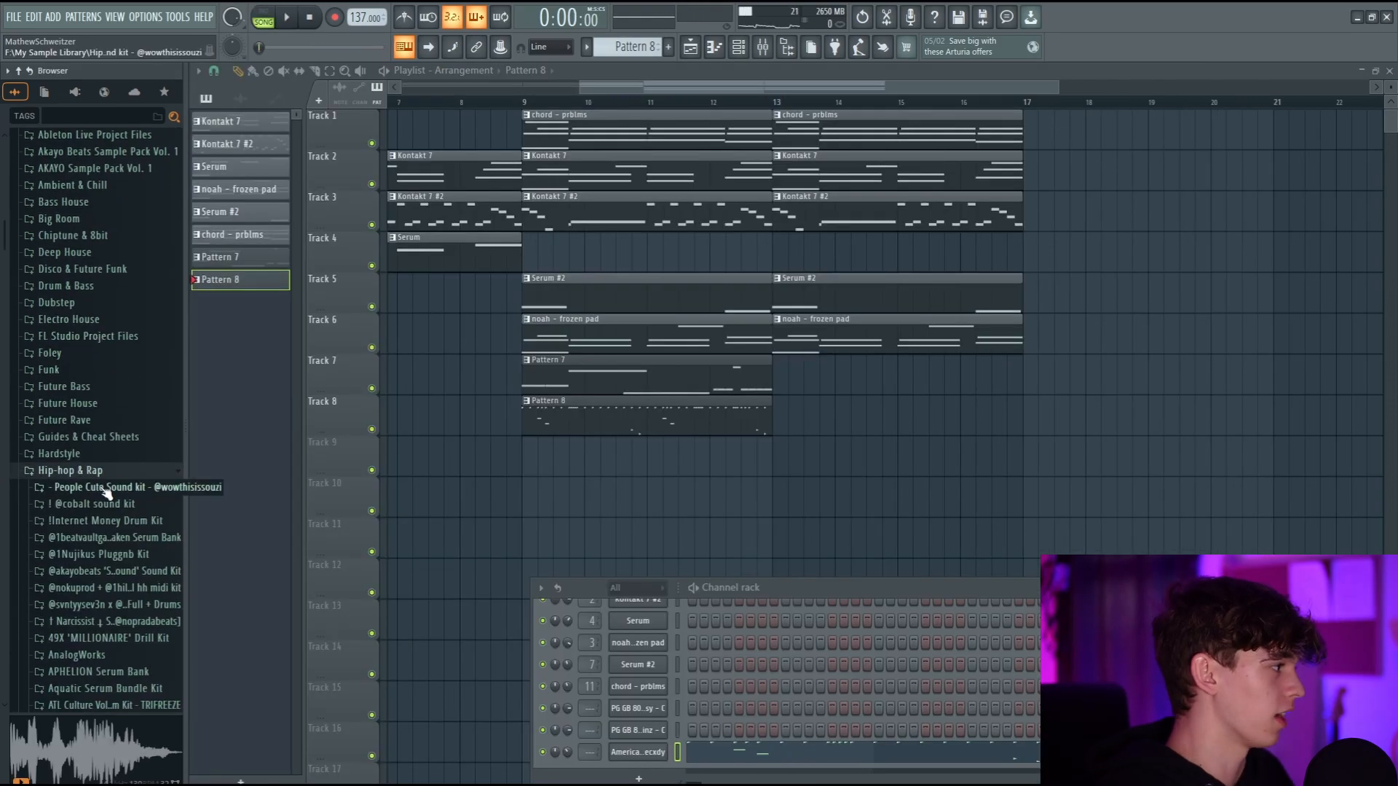
# Step: Add pharaohvice - quint clap from the Akayo Beats Claps folder as a channel and open the Spinz 808 channel
pyautogui.click(71, 259)
pyautogui.click(72, 274)
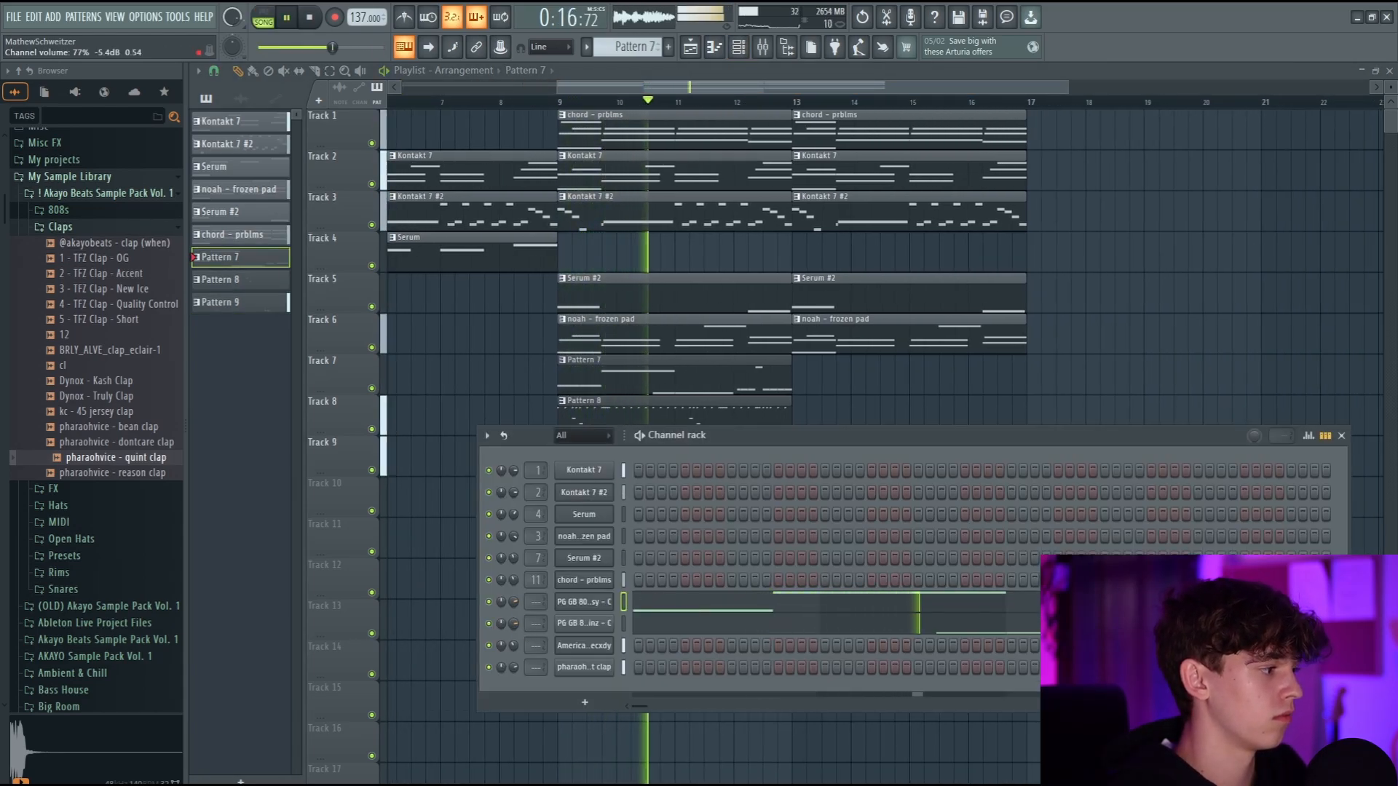
pyautogui.click(572, 623)
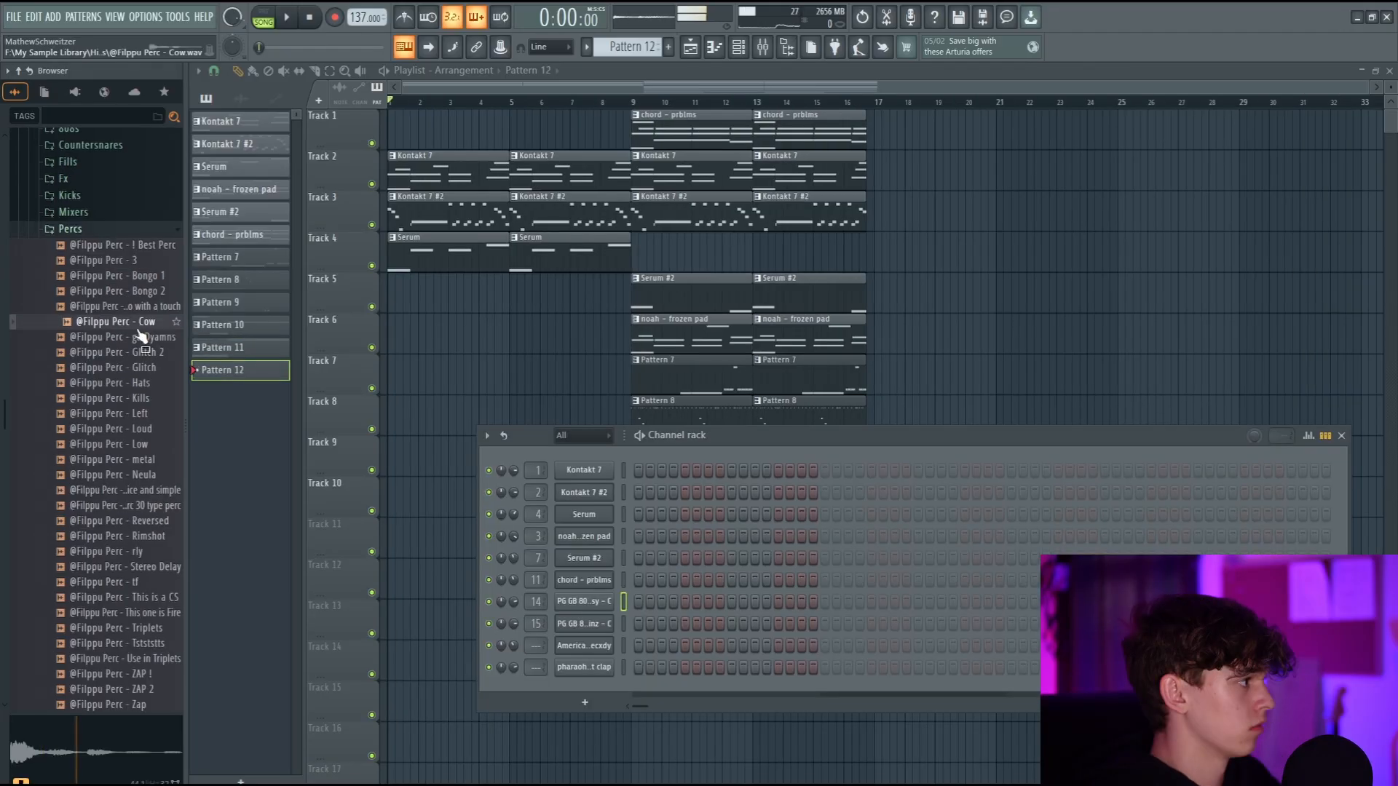
# Step: Audition Filppu percs, add the "ice and simple" perc as a channel with a hit on step 3 of Pattern 12
pyautogui.click(116, 351)
pyautogui.click(116, 398)
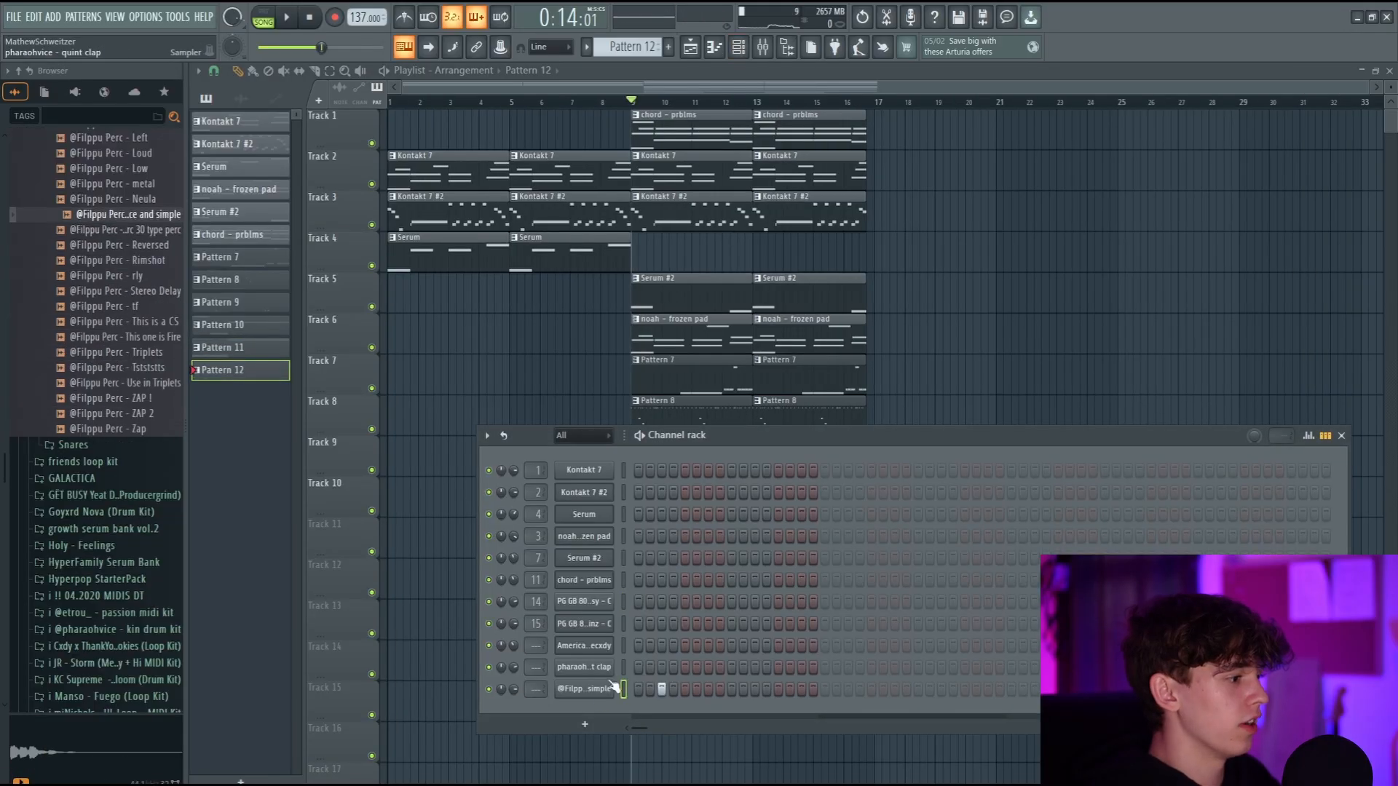
pyautogui.click(584, 689)
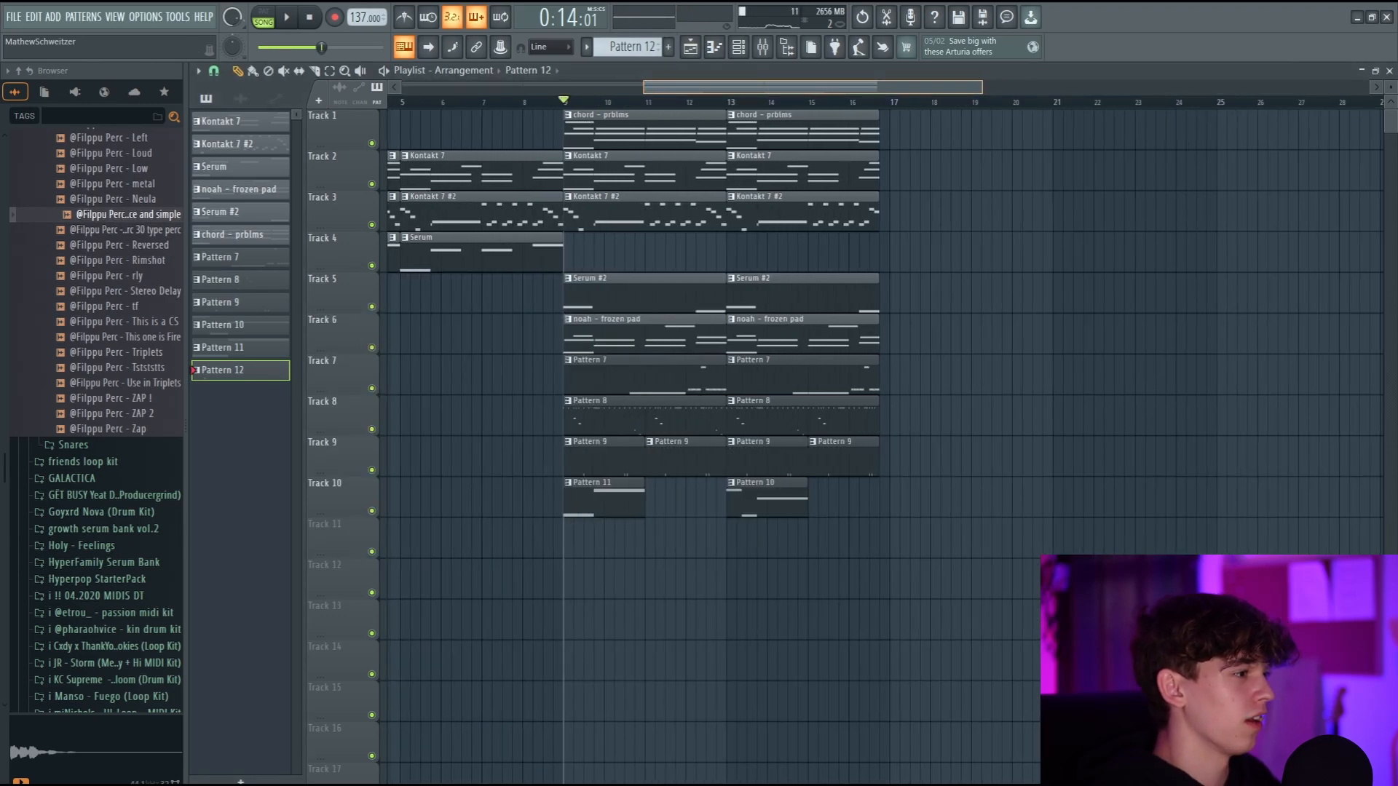
# Step: Place the Pattern 12 clip on Track 11 at bar 9 and play it back
pyautogui.scroll(5, 793, 565)
pyautogui.click(746, 542)
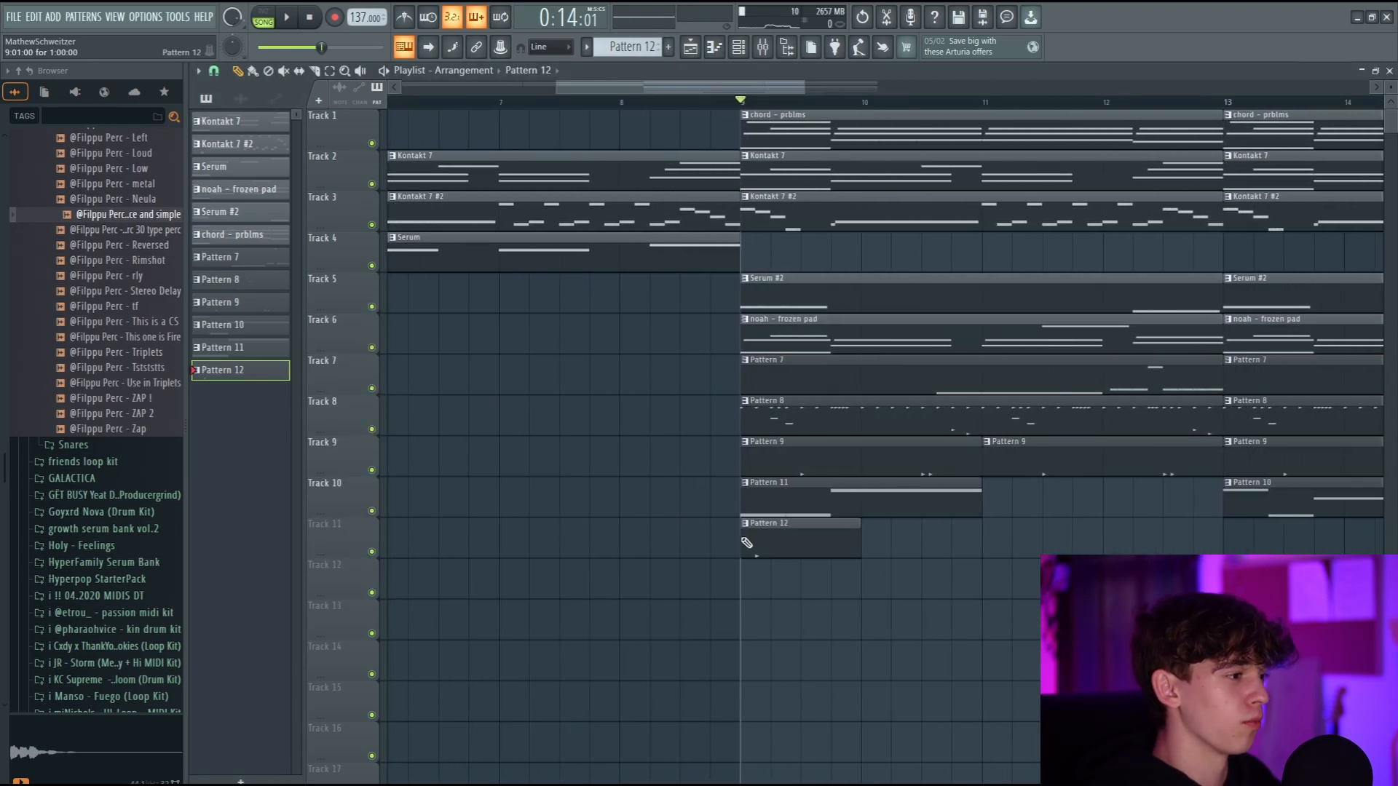
pyautogui.press('space')
pyautogui.scroll(-2, 720, 102)
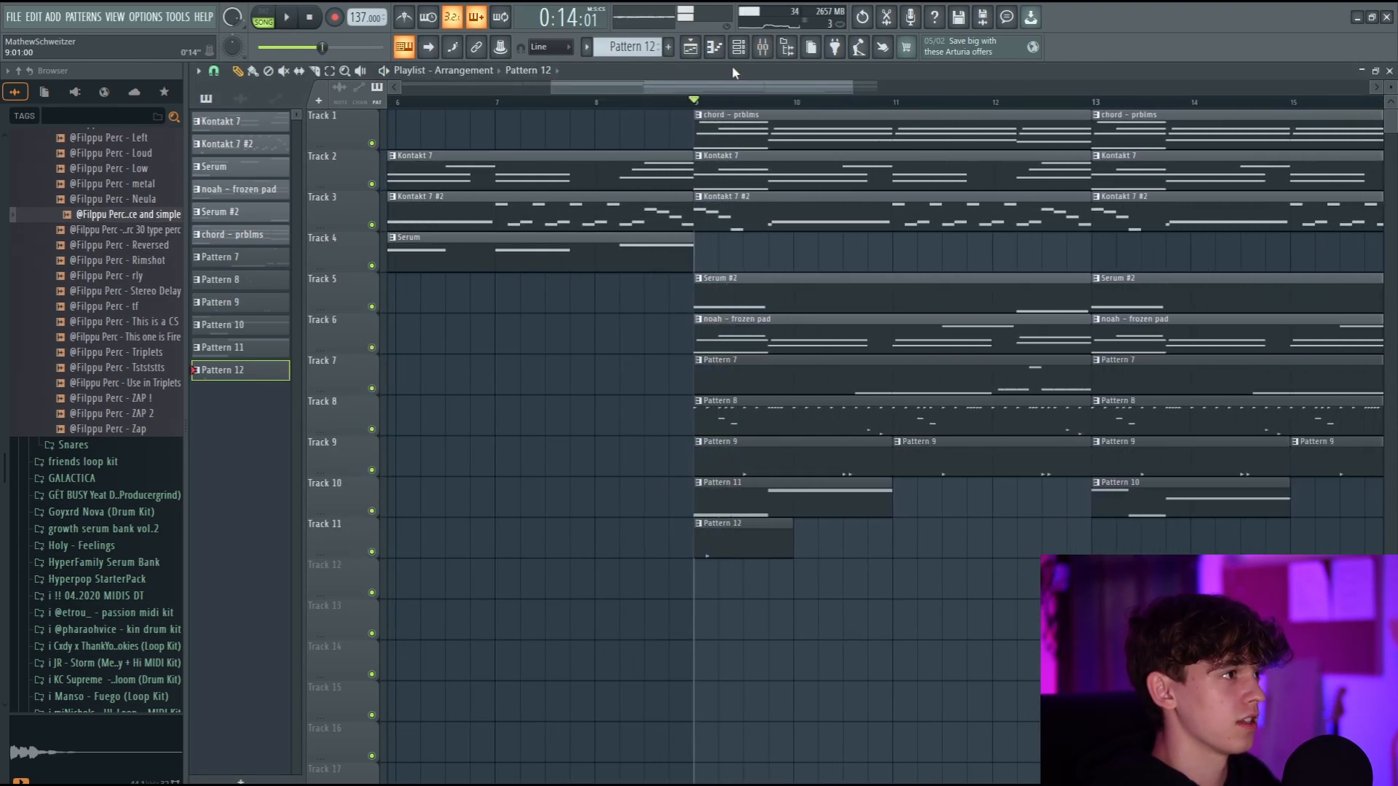
pyautogui.press('F6')
pyautogui.scroll(5, 105, 509)
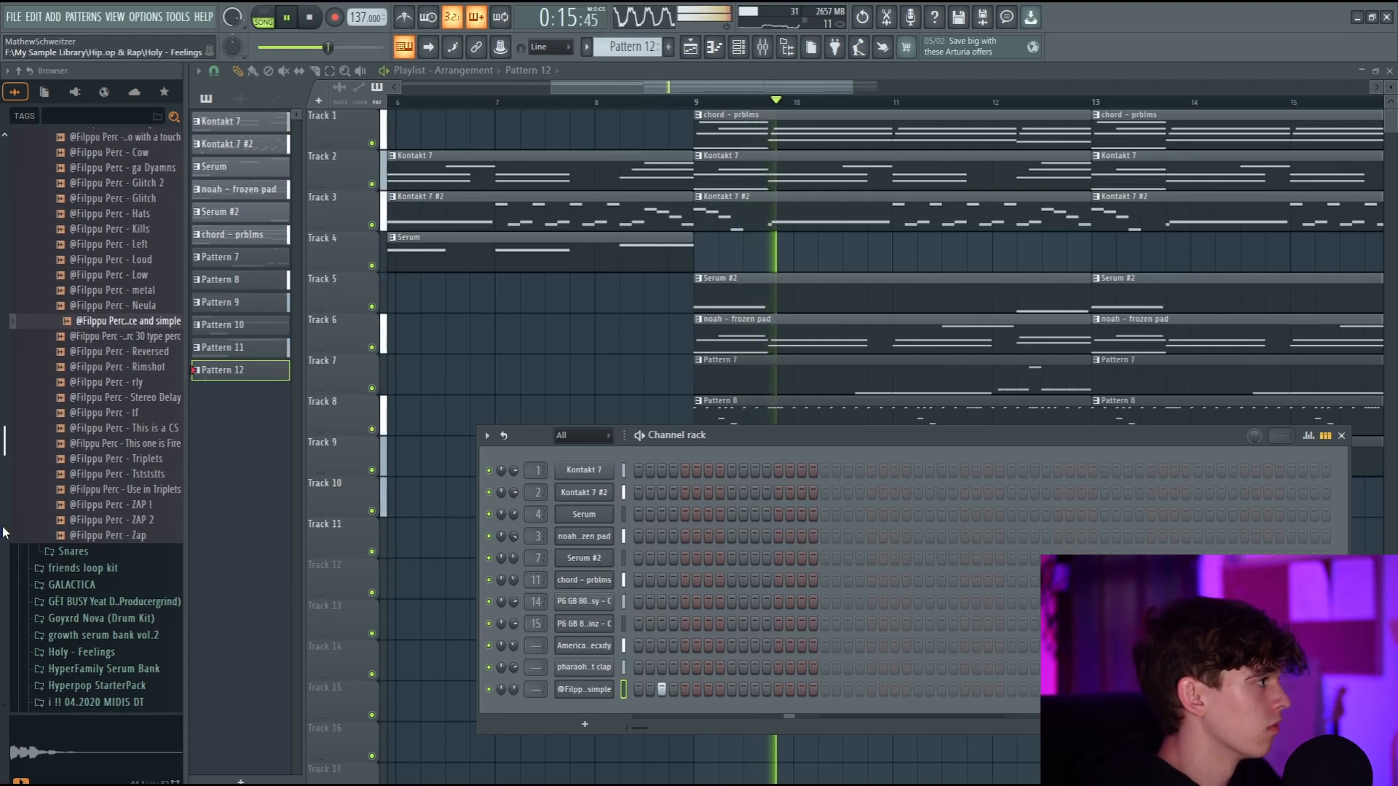
pyautogui.press('space')
pyautogui.moveTo(109, 642); pyautogui.dragTo(615, 704)
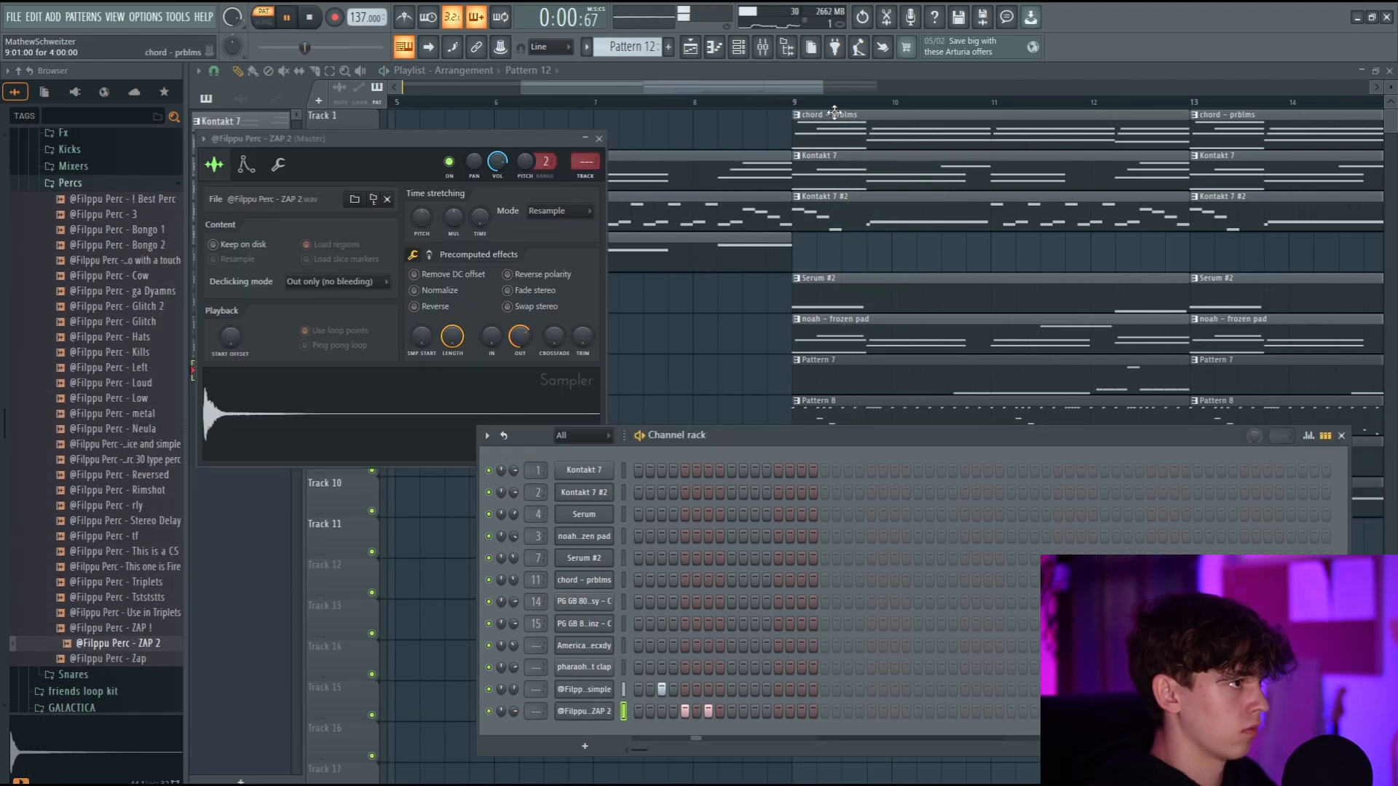
# Step: Play the arrangement from bar 9 and add a second Pattern 12 clip on Track 11 at bar 13
pyautogui.click(795, 102)
pyautogui.scroll(-2, 735, 241)
pyautogui.press('space')
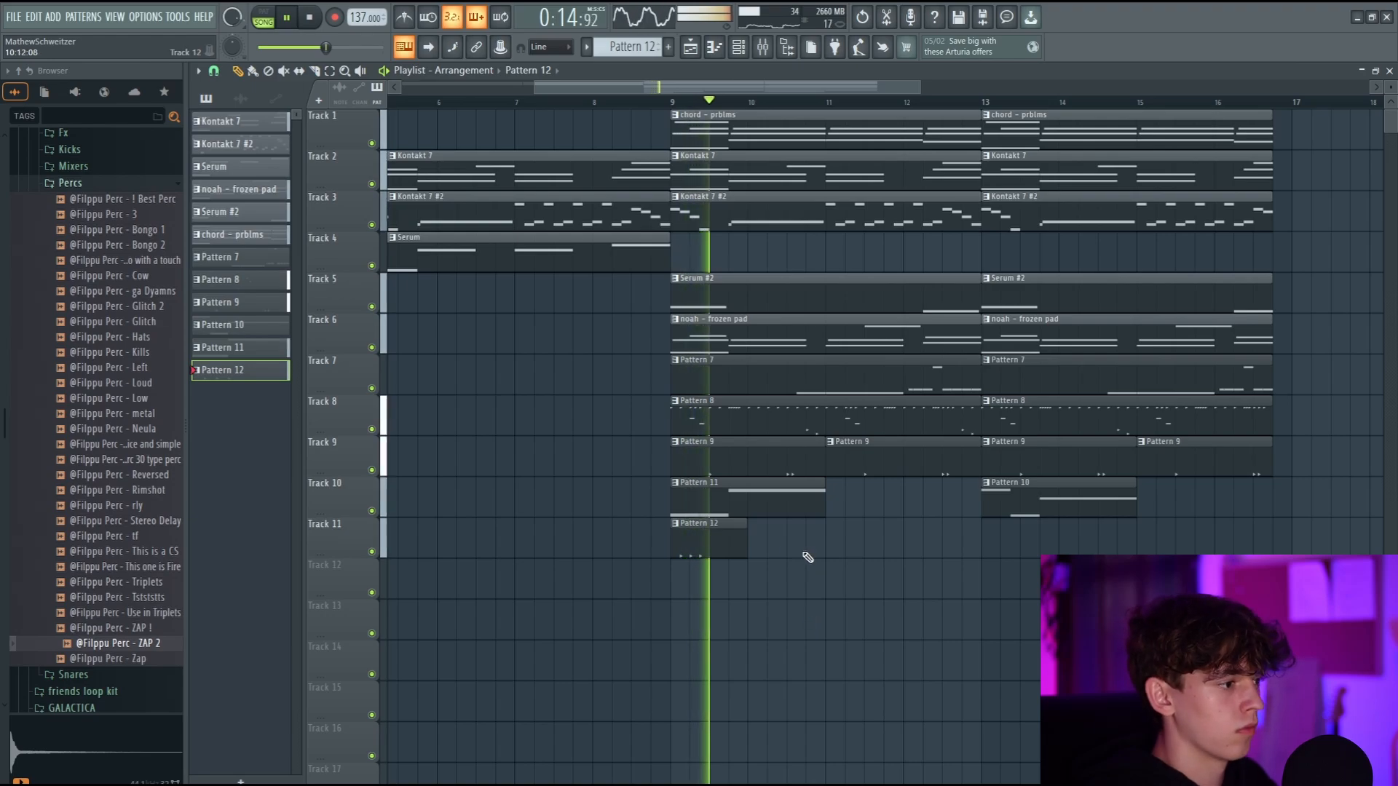
pyautogui.moveTo(844, 543); pyautogui.dragTo(1104, 551)
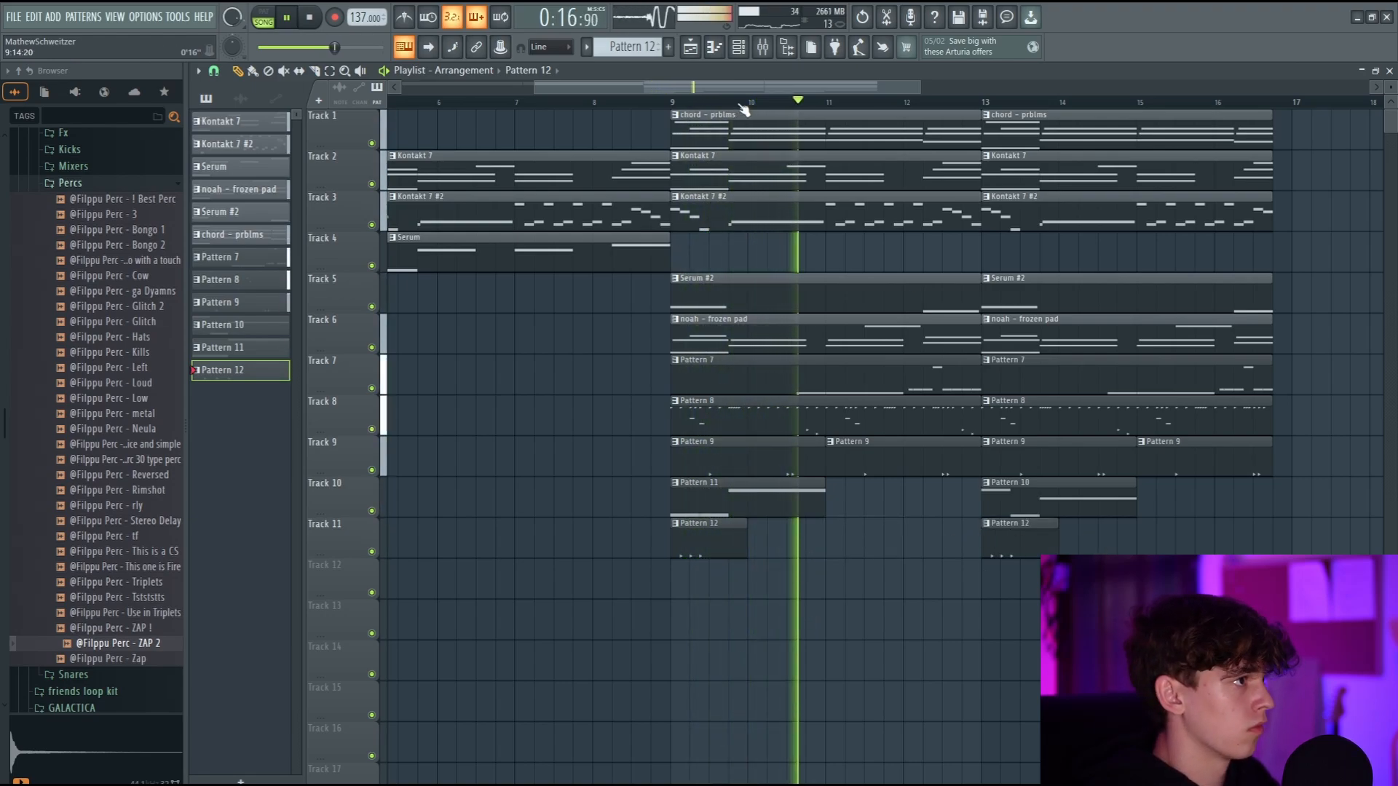
# Step: Audition 808s in the ! Akayo Beats Sample Pack Vol. 1 808s folder and pick Deezy Beatz Dj Plugg808 for Pattern 13
pyautogui.scroll(-2, 740, 91)
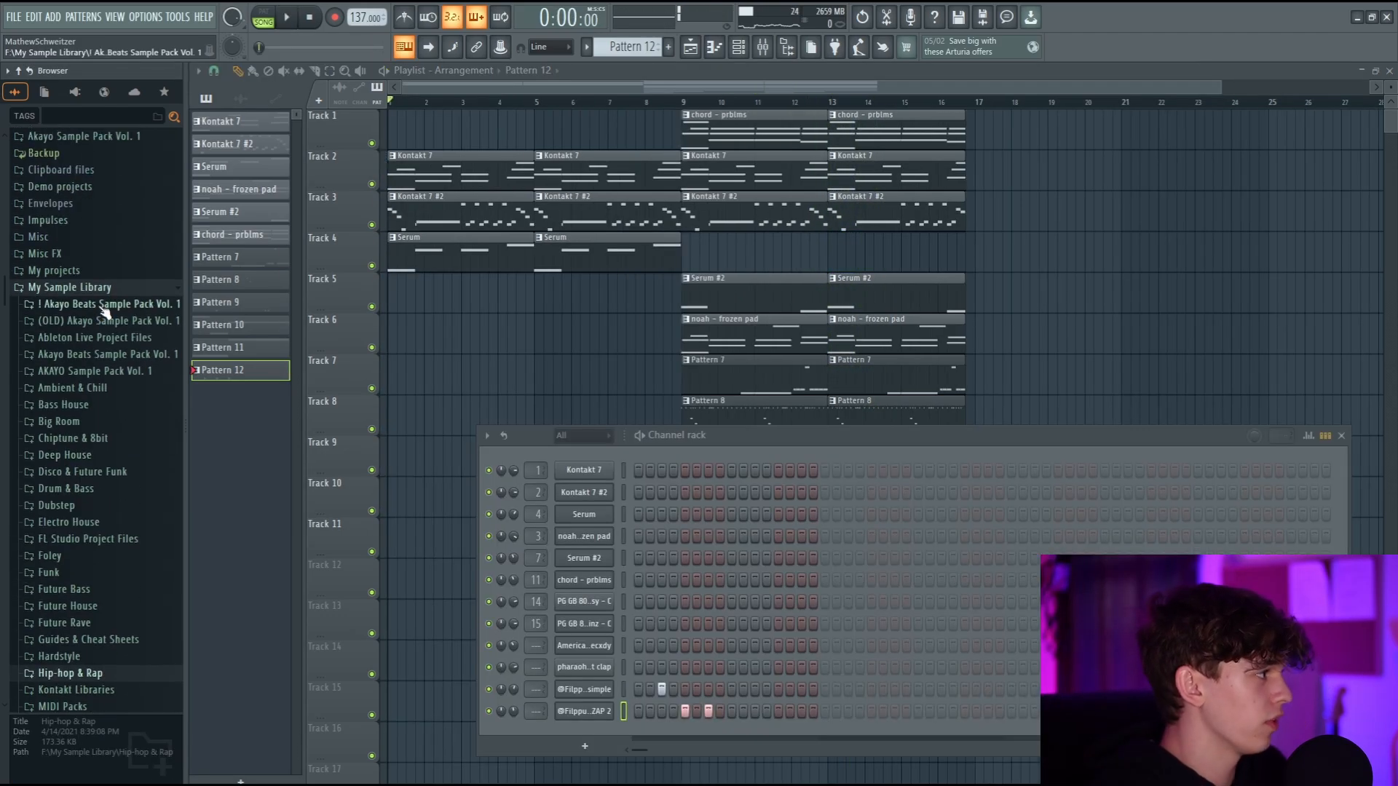
pyautogui.click(103, 306)
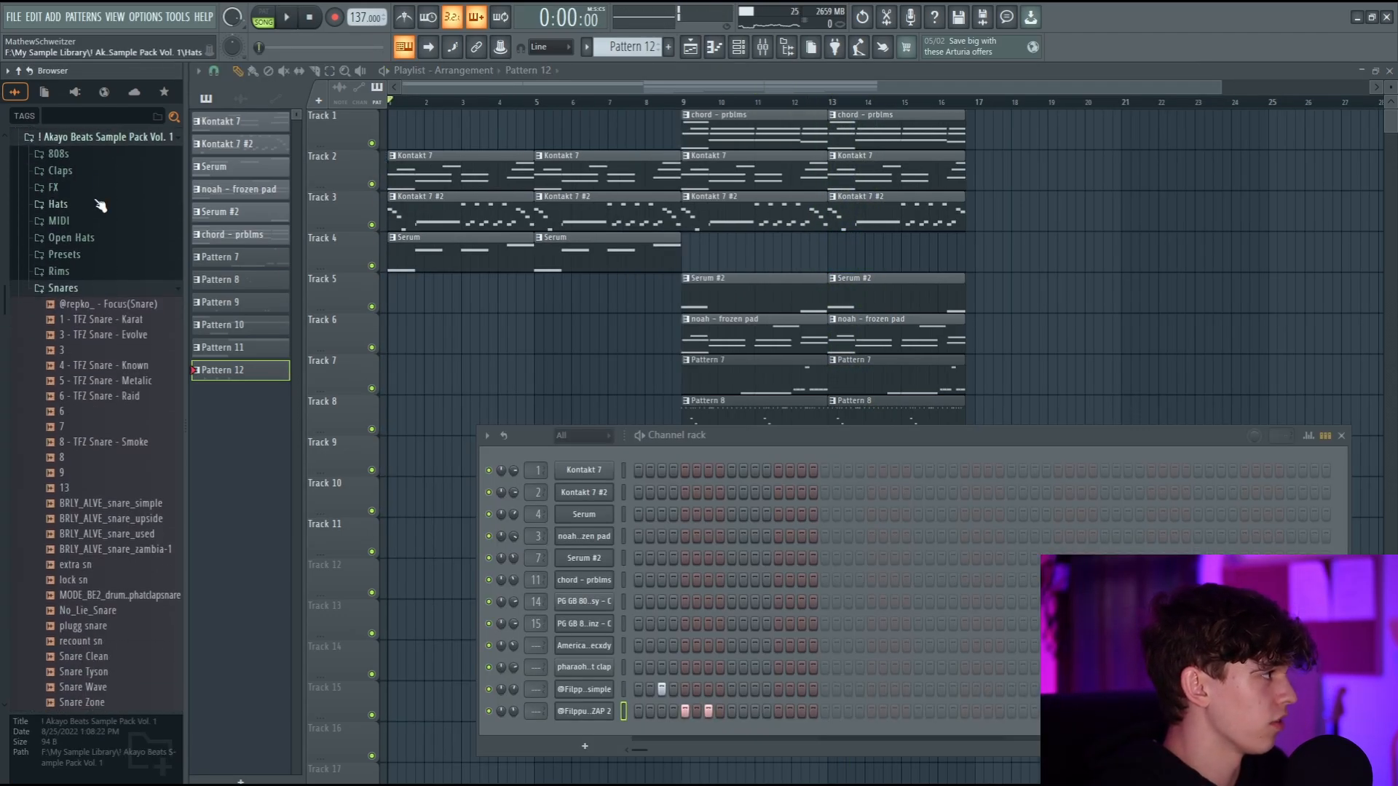
pyautogui.click(85, 154)
pyautogui.click(94, 396)
pyautogui.scroll(-2, 94, 393)
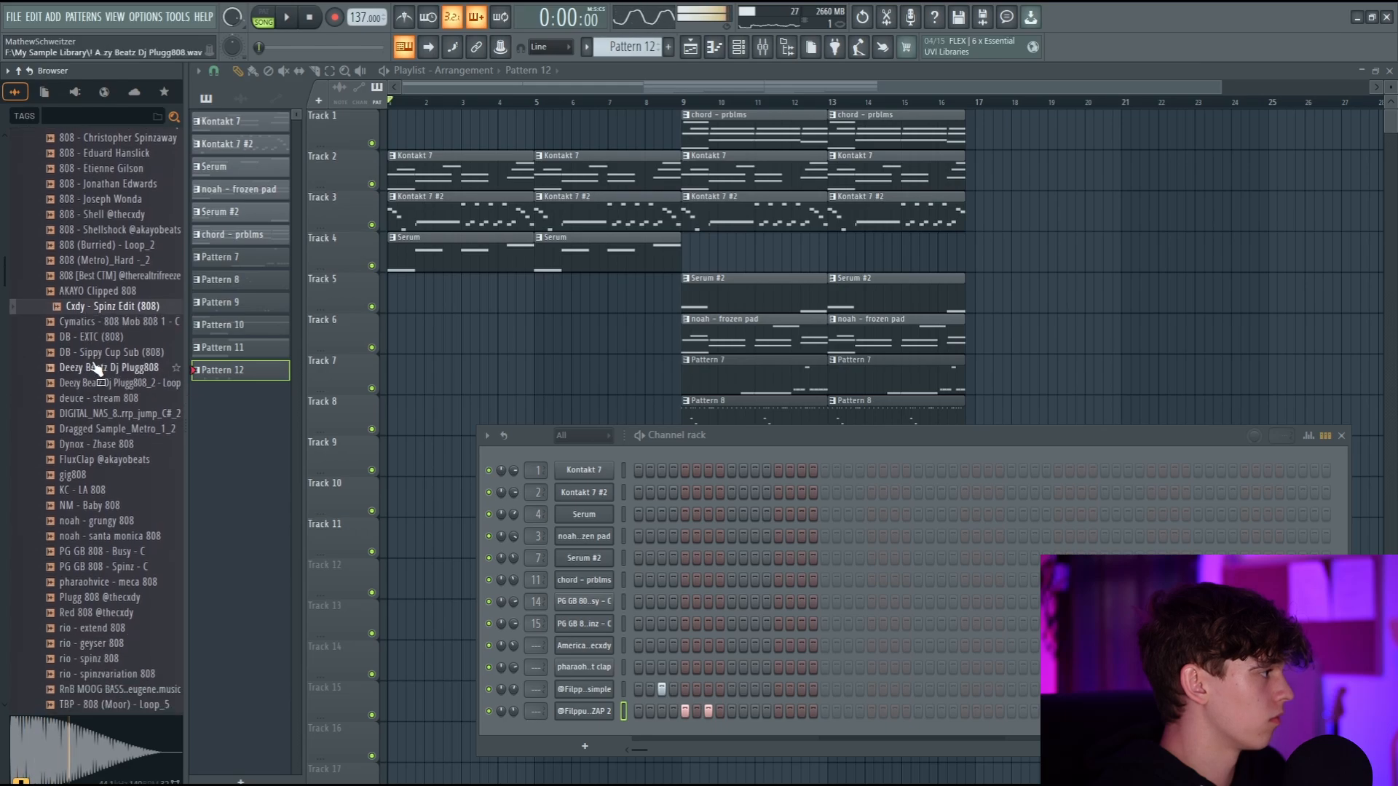
pyautogui.click(95, 375)
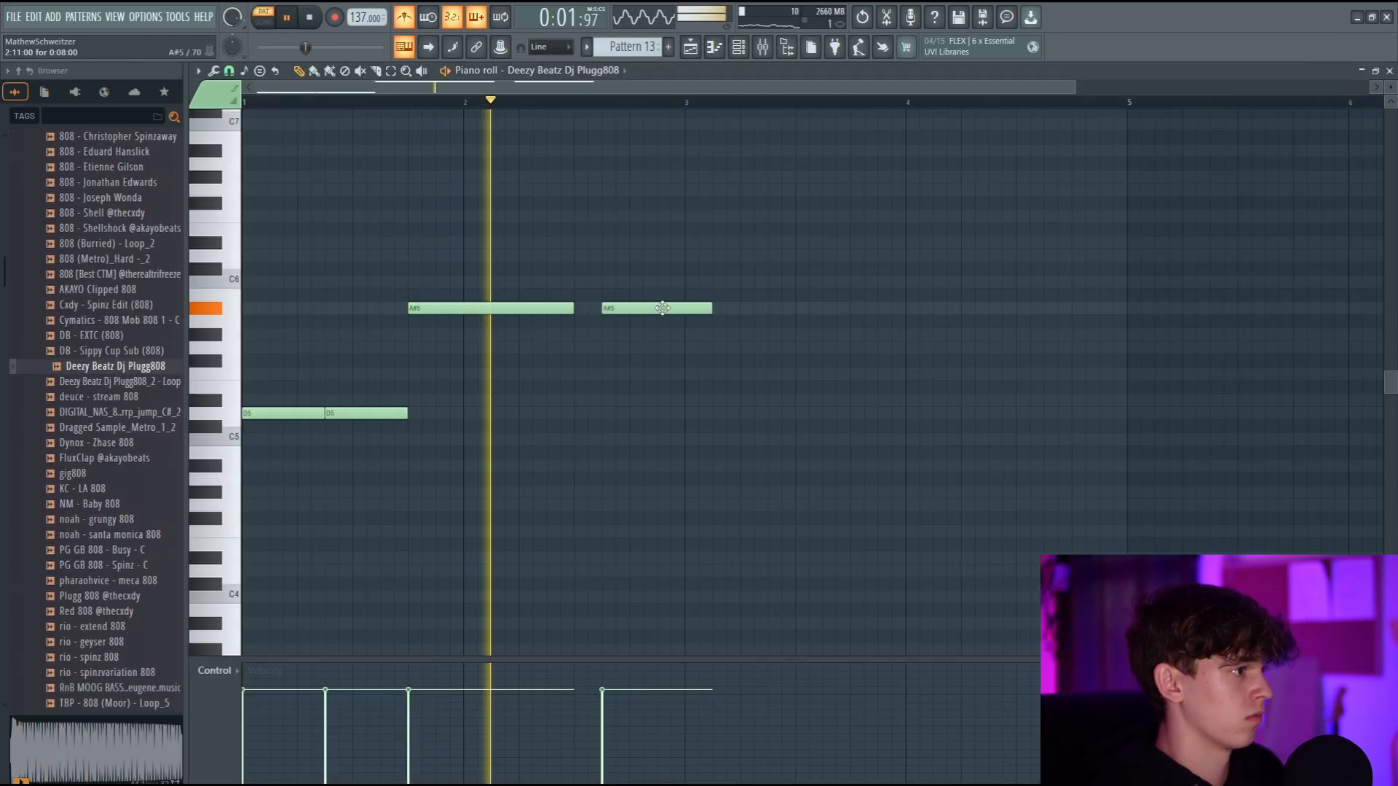
# Step: Add another A#5 note at the start of bar 3, and transpose the three A#5 notes down one octave to A#4
pyautogui.moveTo(711, 308); pyautogui.dragTo(328, 378)
pyautogui.click(688, 309)
pyautogui.press('space')
pyautogui.press('space')
pyautogui.hotkey('ctrl', 'Down')
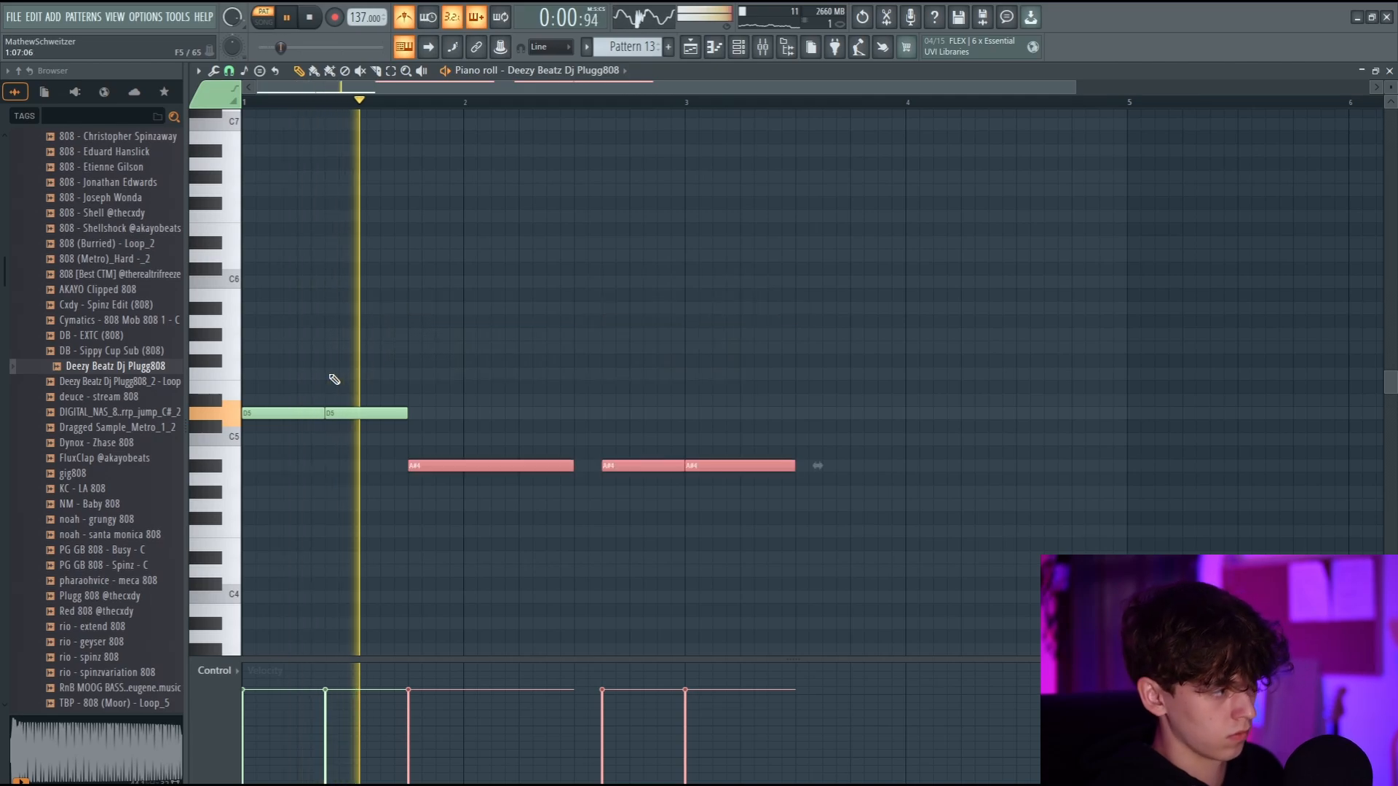
# Step: Add a C5 note in bar 4 of Pattern 13 and lengthen it to the end of the bar
pyautogui.click(568, 378)
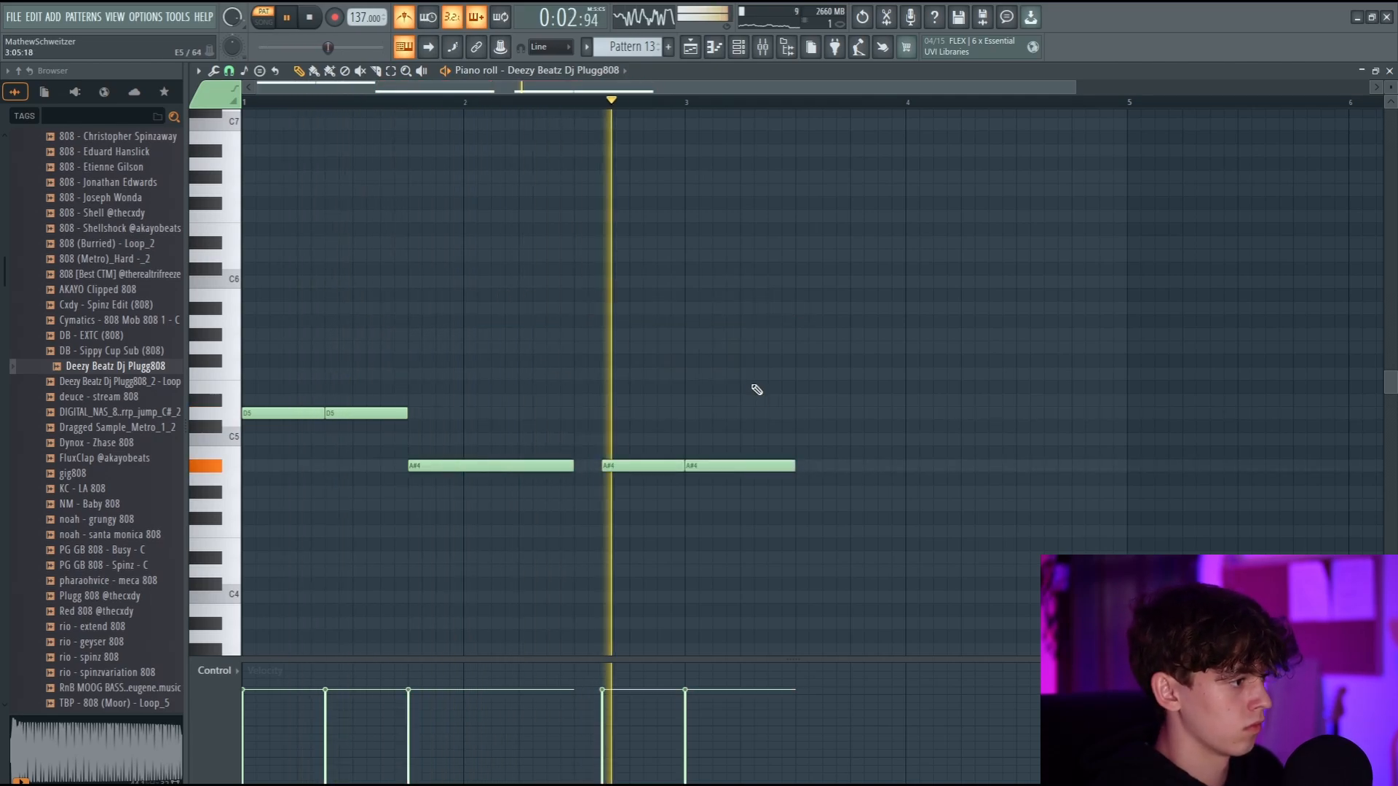
pyautogui.moveTo(934, 438); pyautogui.dragTo(965, 434)
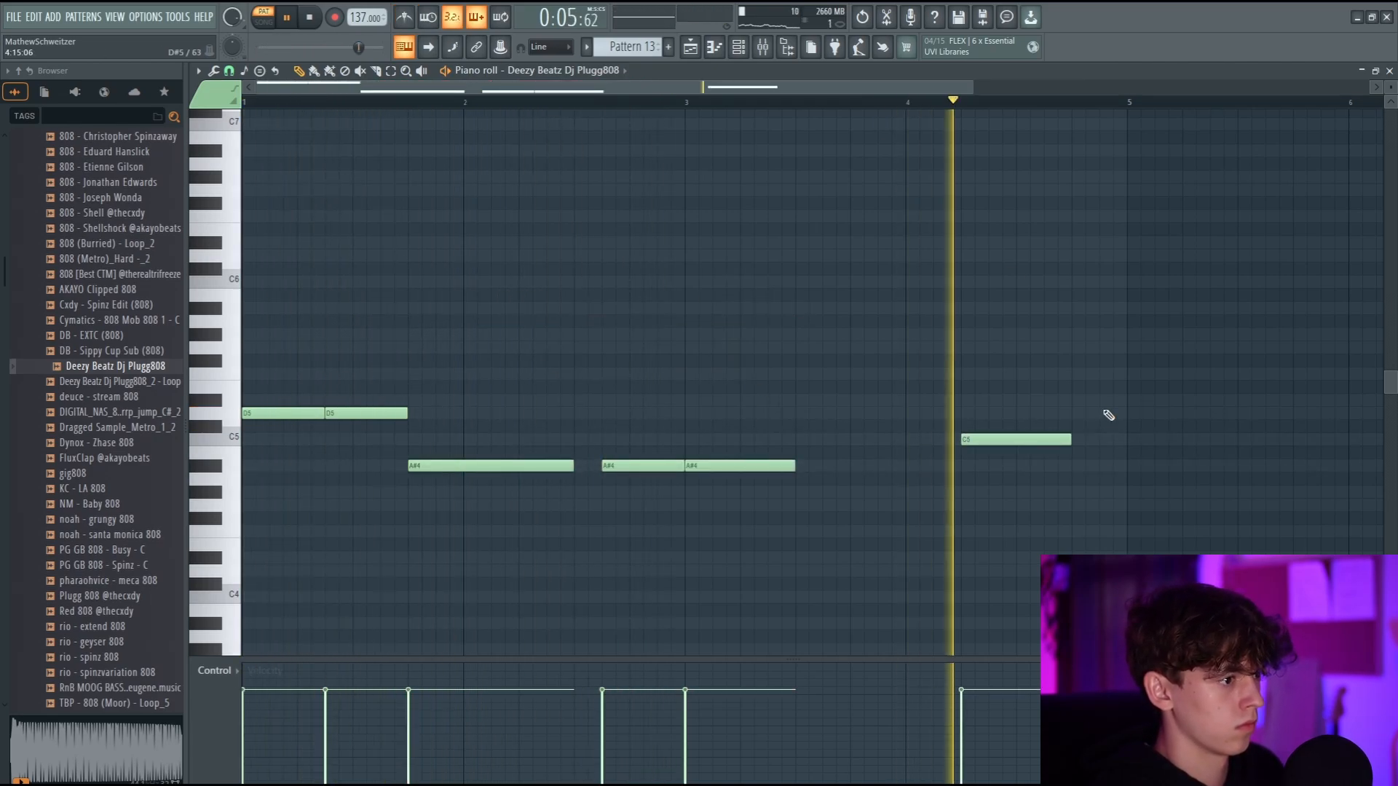
pyautogui.moveTo(1070, 440); pyautogui.dragTo(1142, 443)
# Step: Duplicate the selected clips from bars 9–16 to bar 17, and add a second Pattern 13 clip on Track 5 at bar 21
pyautogui.keyDown('ctrl'); pyautogui.moveTo(988, 271); pyautogui.dragTo(610, 112); pyautogui.keyUp('ctrl')
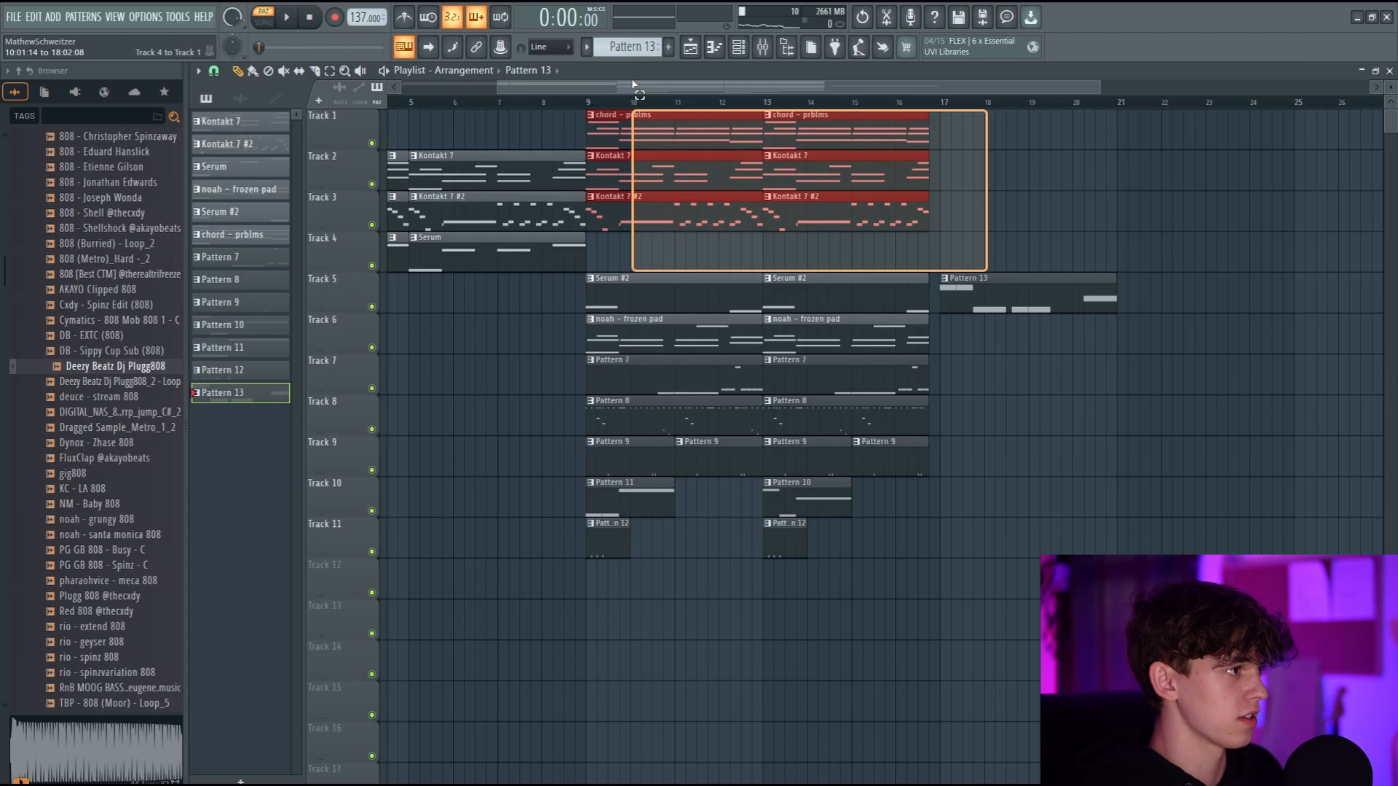
pyautogui.hotkey('ctrl', 'b')
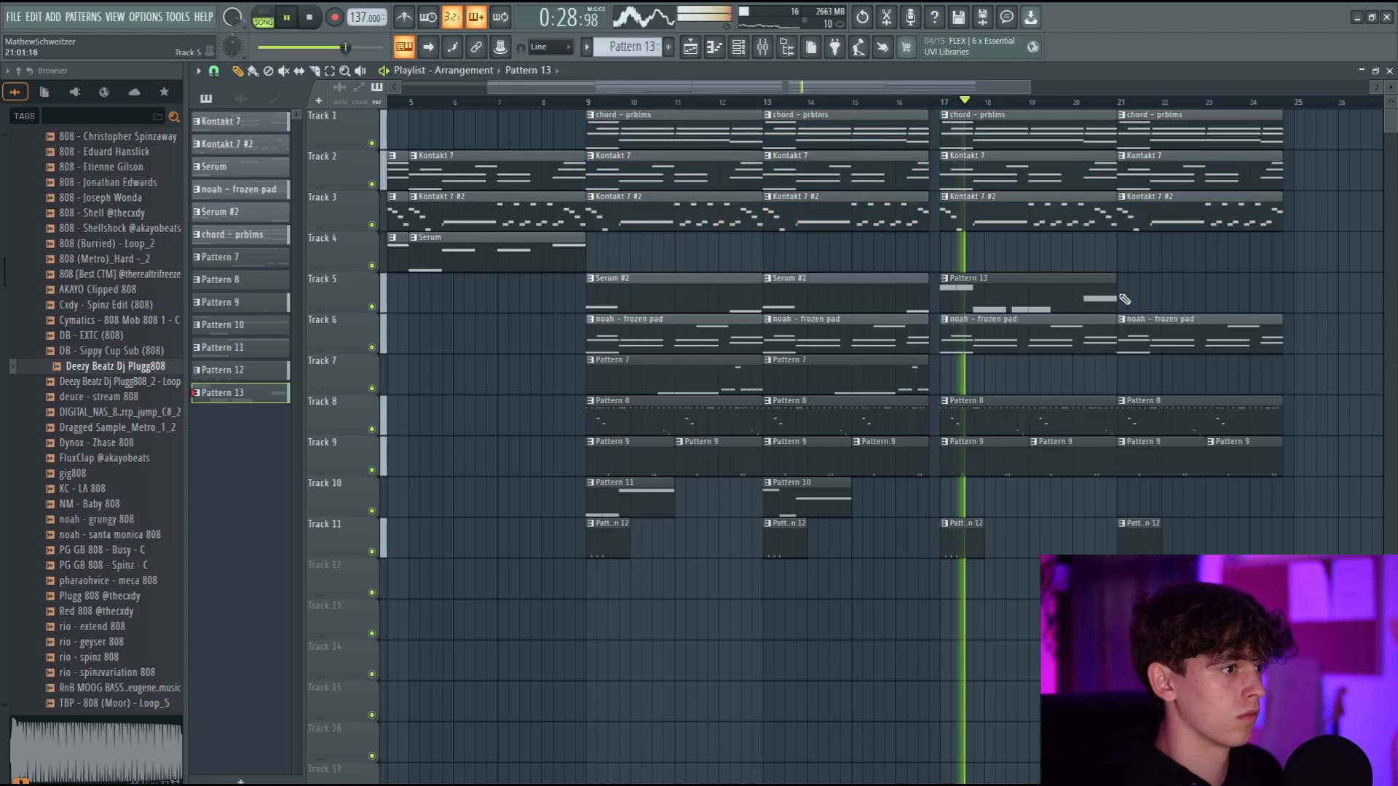
pyautogui.click(1124, 298)
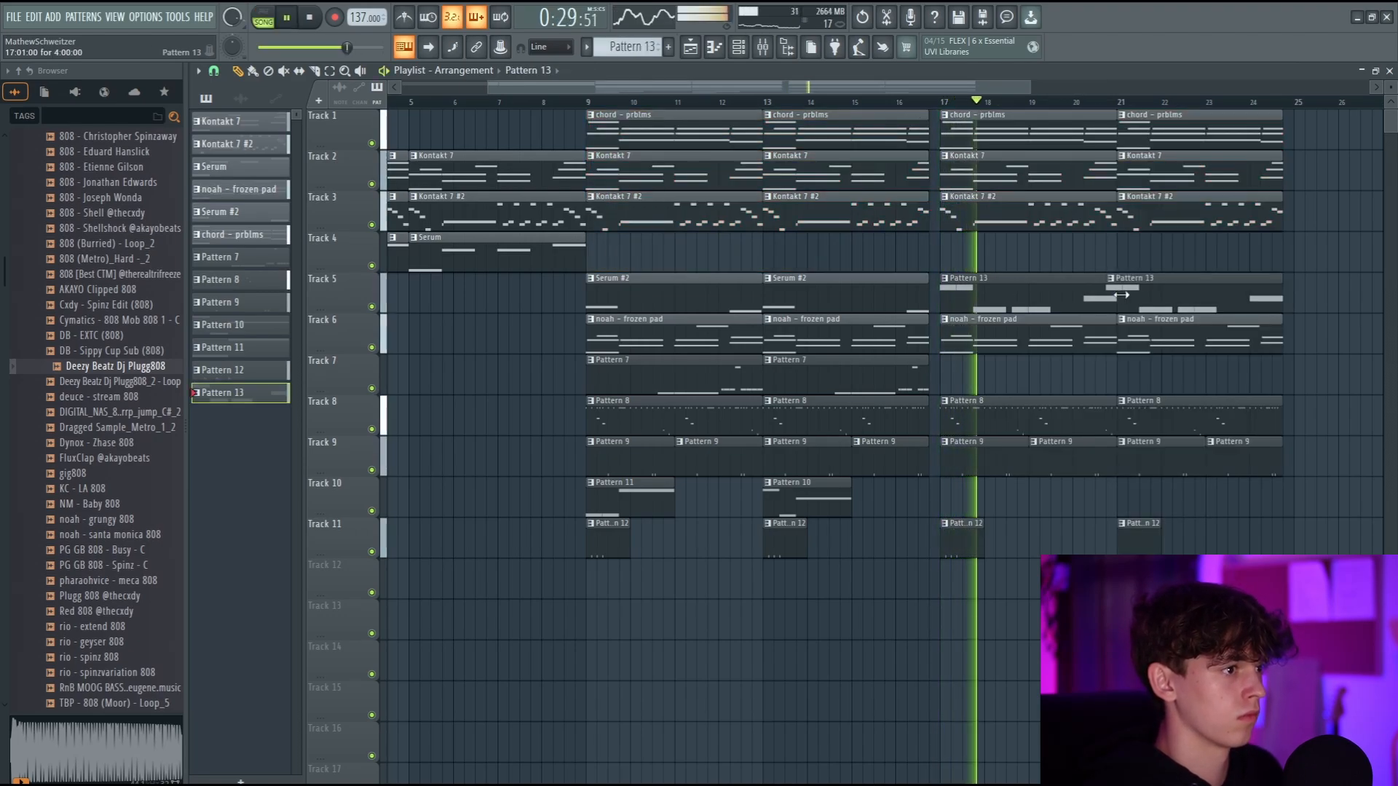
pyautogui.moveTo(1163, 289); pyautogui.dragTo(1185, 291)
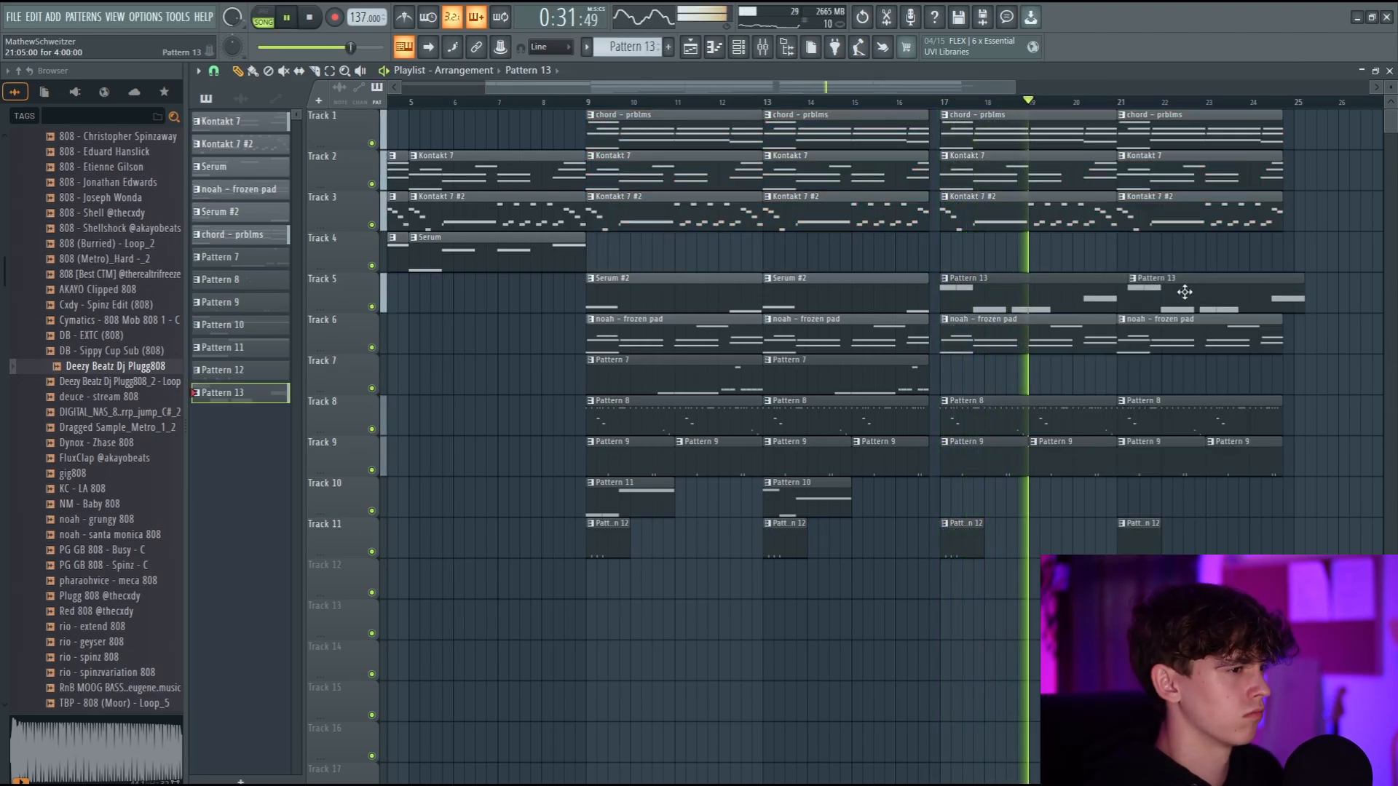
pyautogui.keyDown('ctrl'); pyautogui.click(1117, 280); pyautogui.keyUp('ctrl')
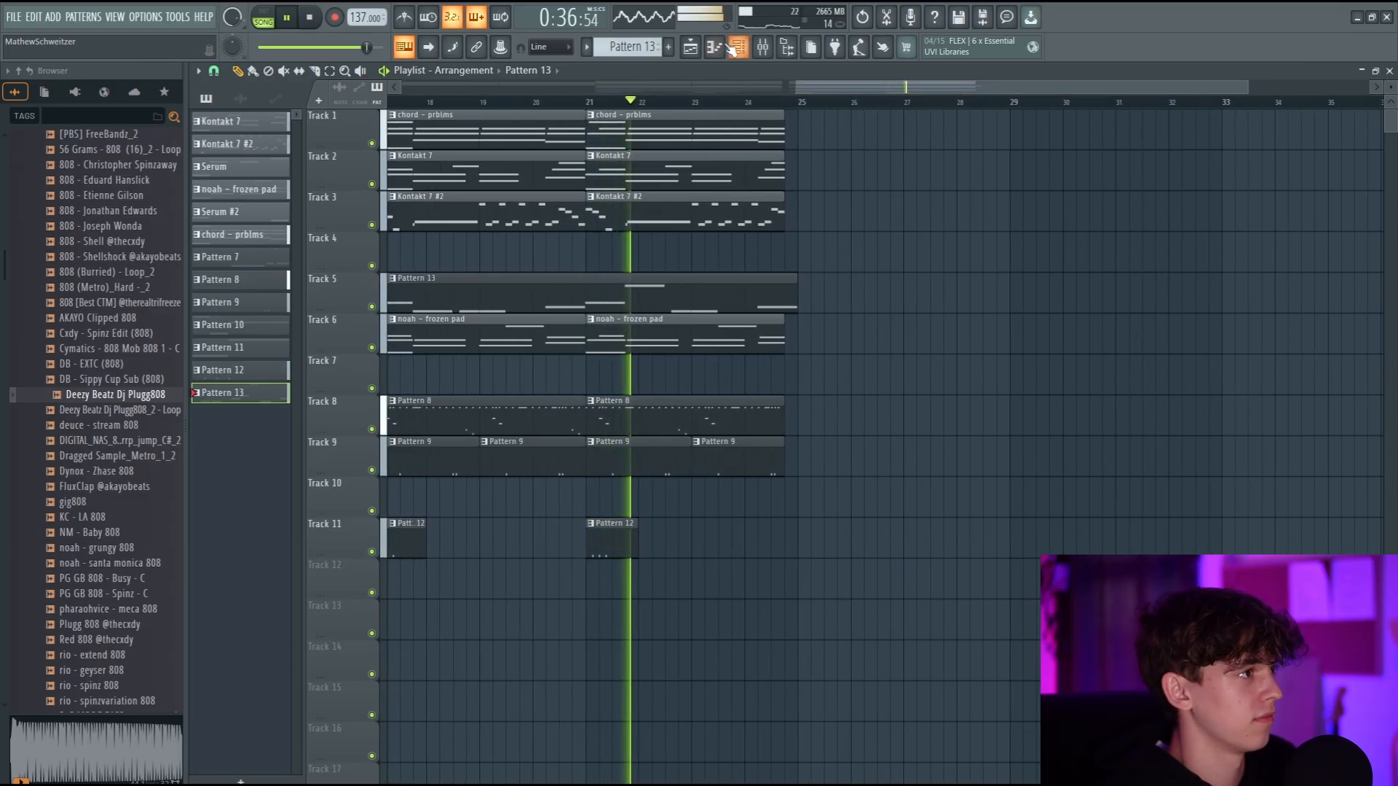
# Step: Play the arrangement while reviewing the Deezy Beatz Dj Plugg808 notes across the eight bars of Pattern 13
pyautogui.doubleClick(612, 318)
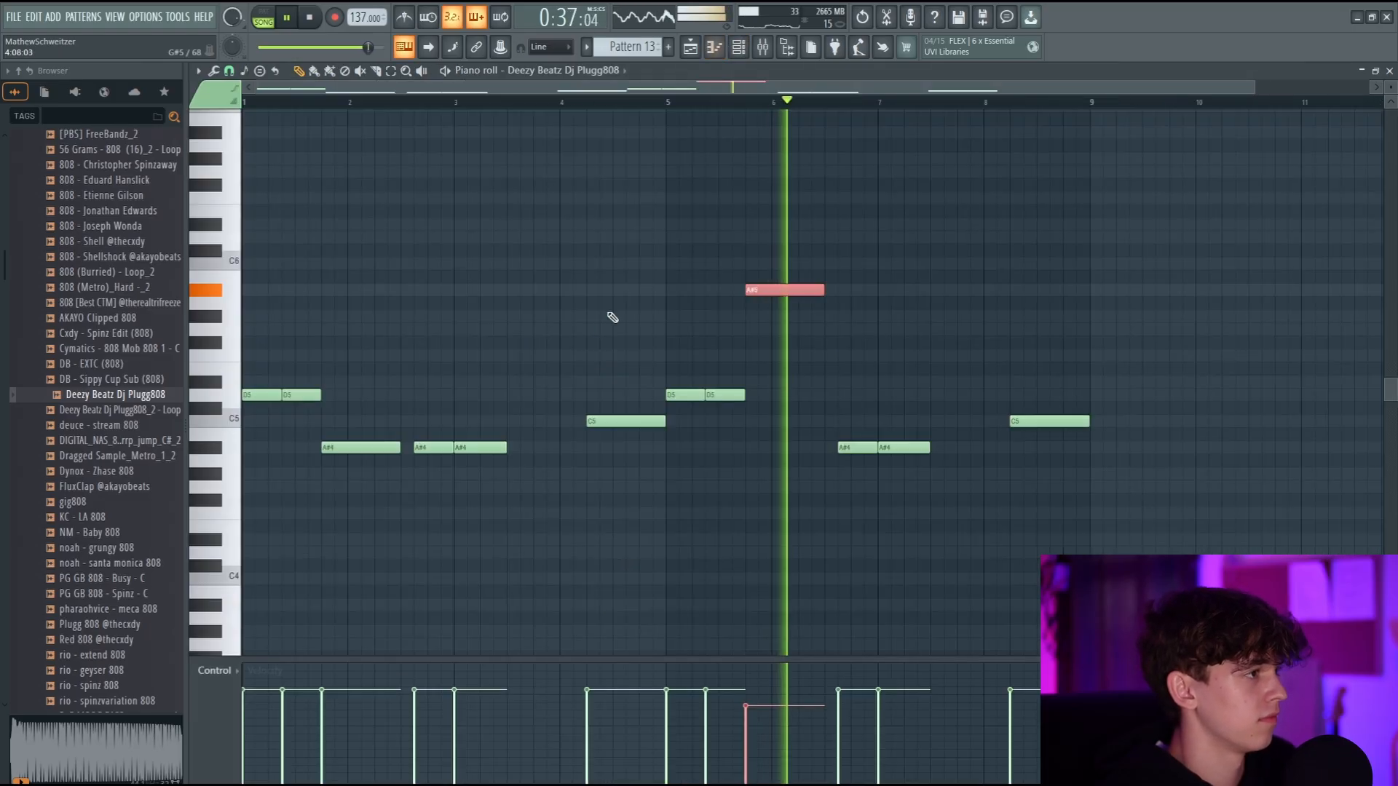
pyautogui.scroll(-2, 757, 222)
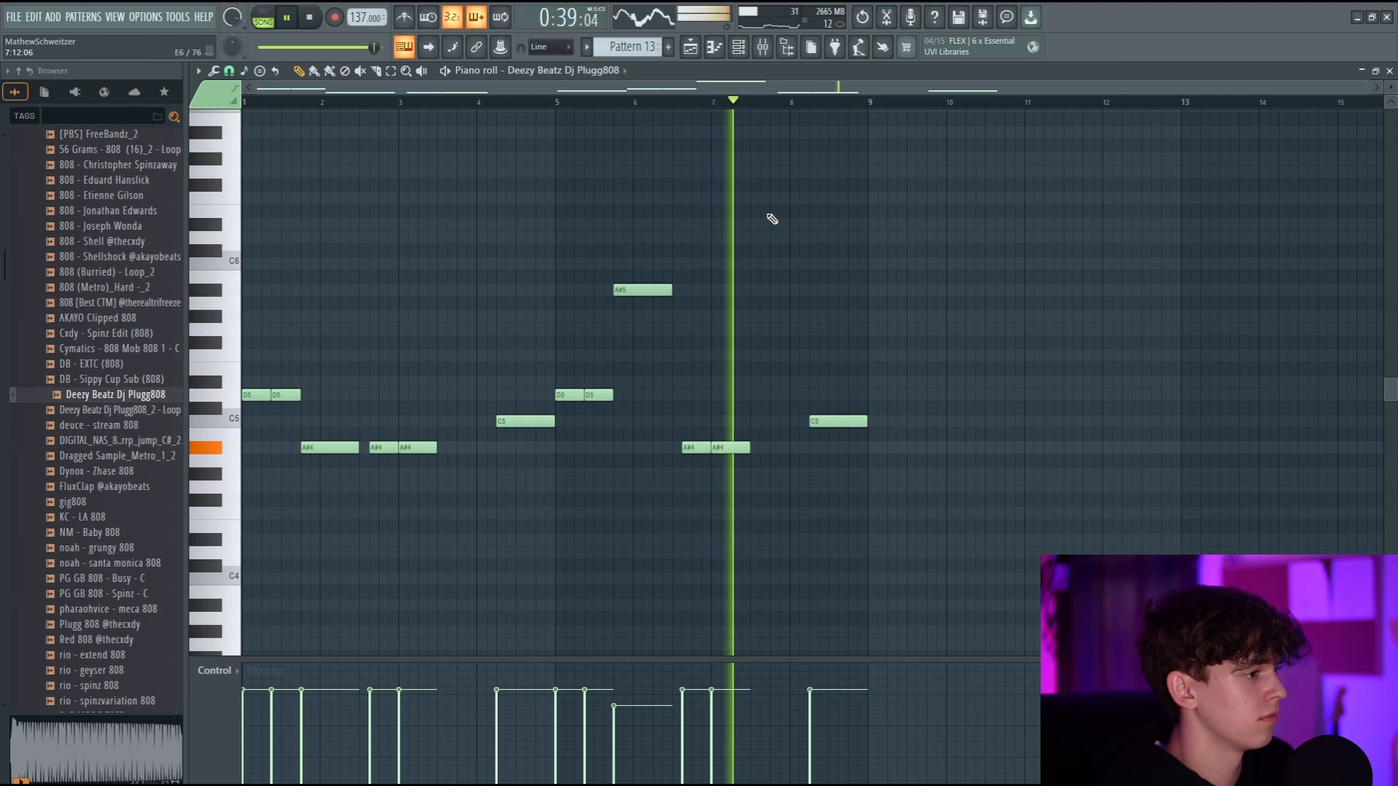
pyautogui.click(691, 46)
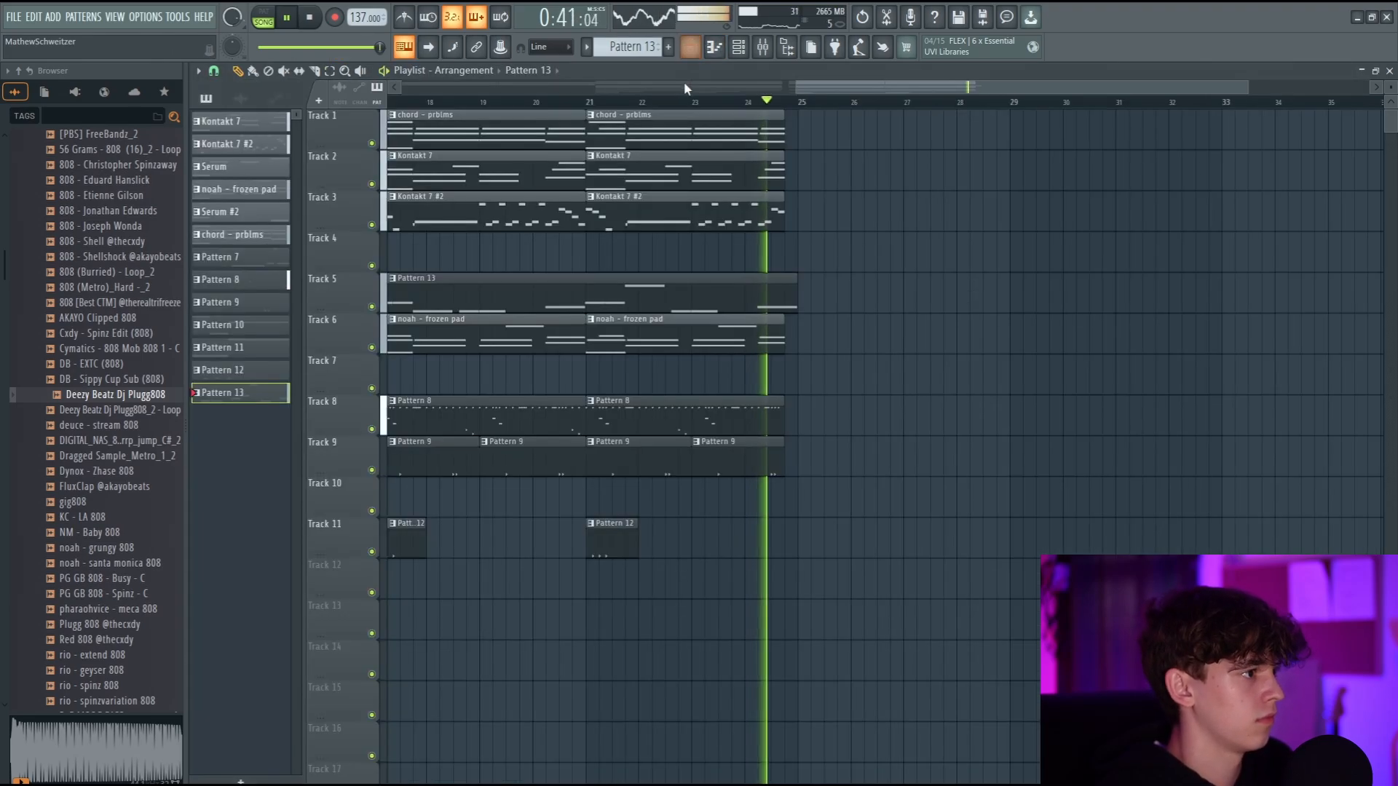
pyautogui.moveTo(684, 88); pyautogui.dragTo(659, 98)
pyautogui.press('space')
pyautogui.click(690, 46)
pyautogui.press('l')
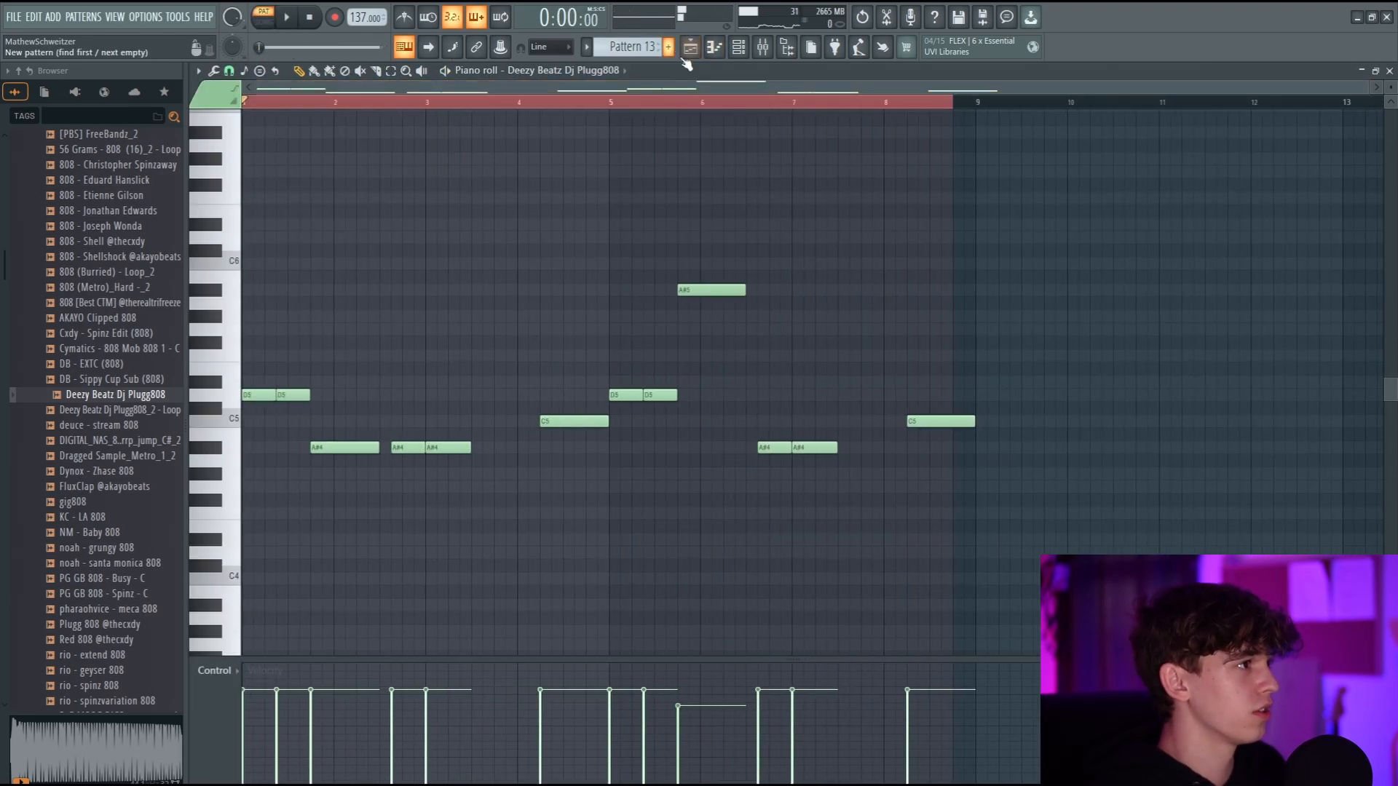
# Step: Create Pattern 14 with an A3 808 note and an A5 slide note, and place its clip on Track 5 just before bar 17
pyautogui.click(668, 46)
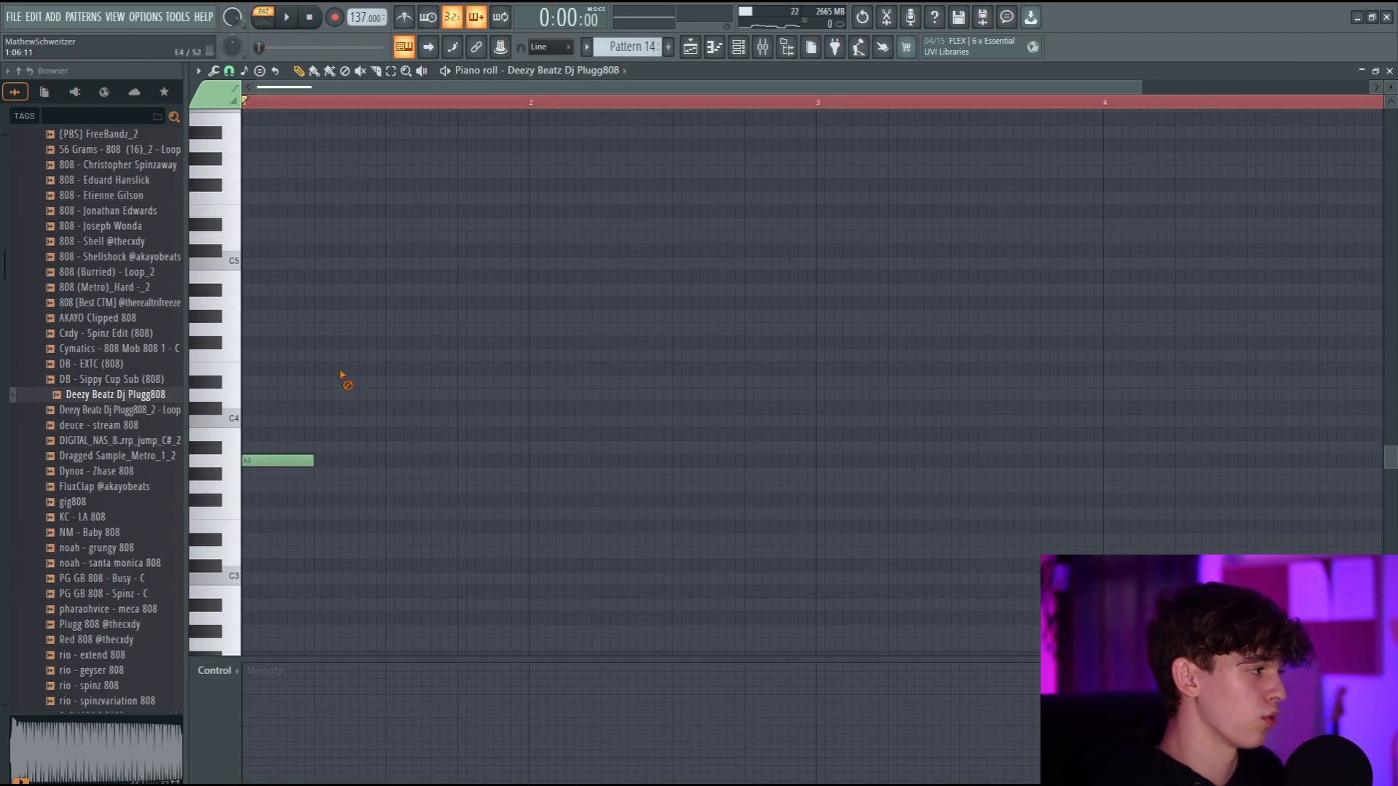
pyautogui.click(233, 101)
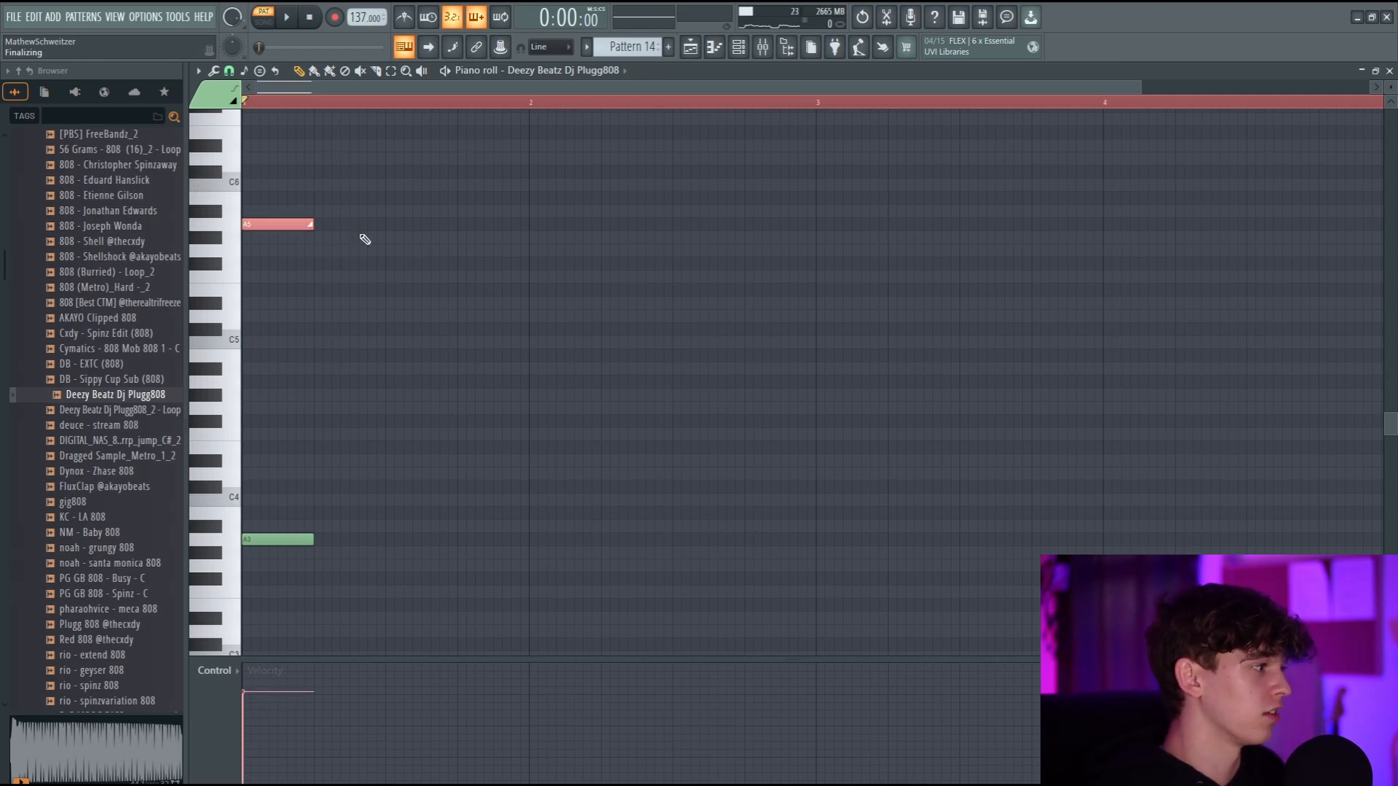
pyautogui.press('space')
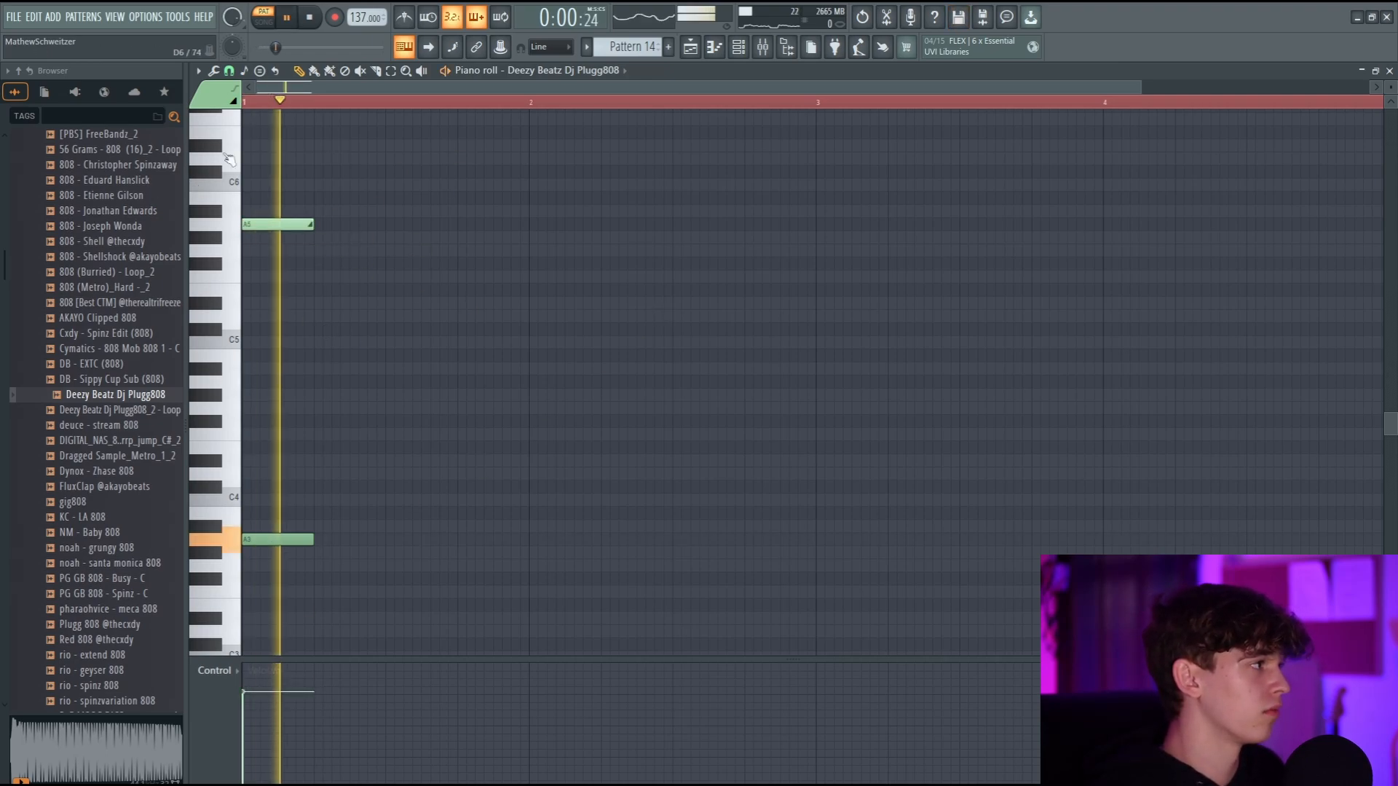
pyautogui.press('space')
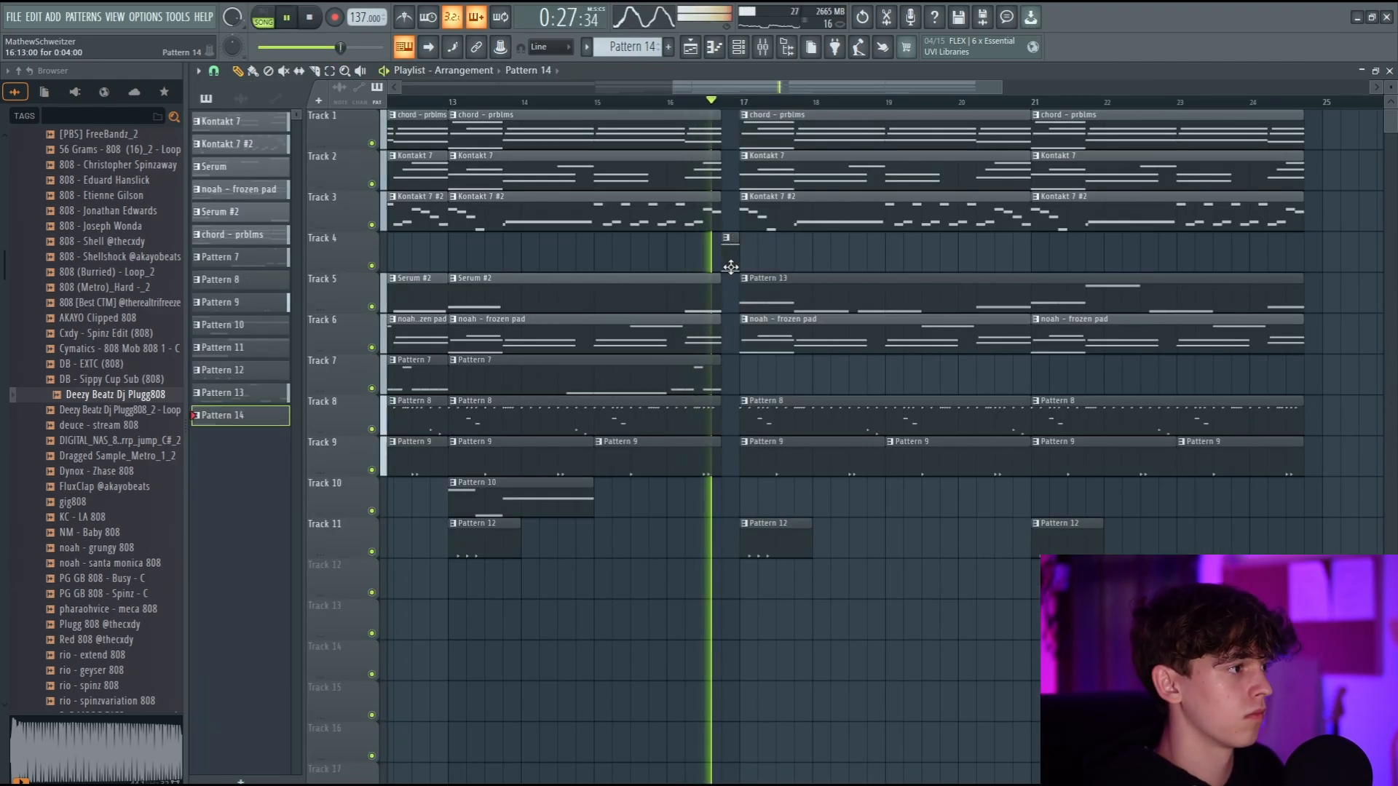
pyautogui.moveTo(730, 267); pyautogui.dragTo(728, 303)
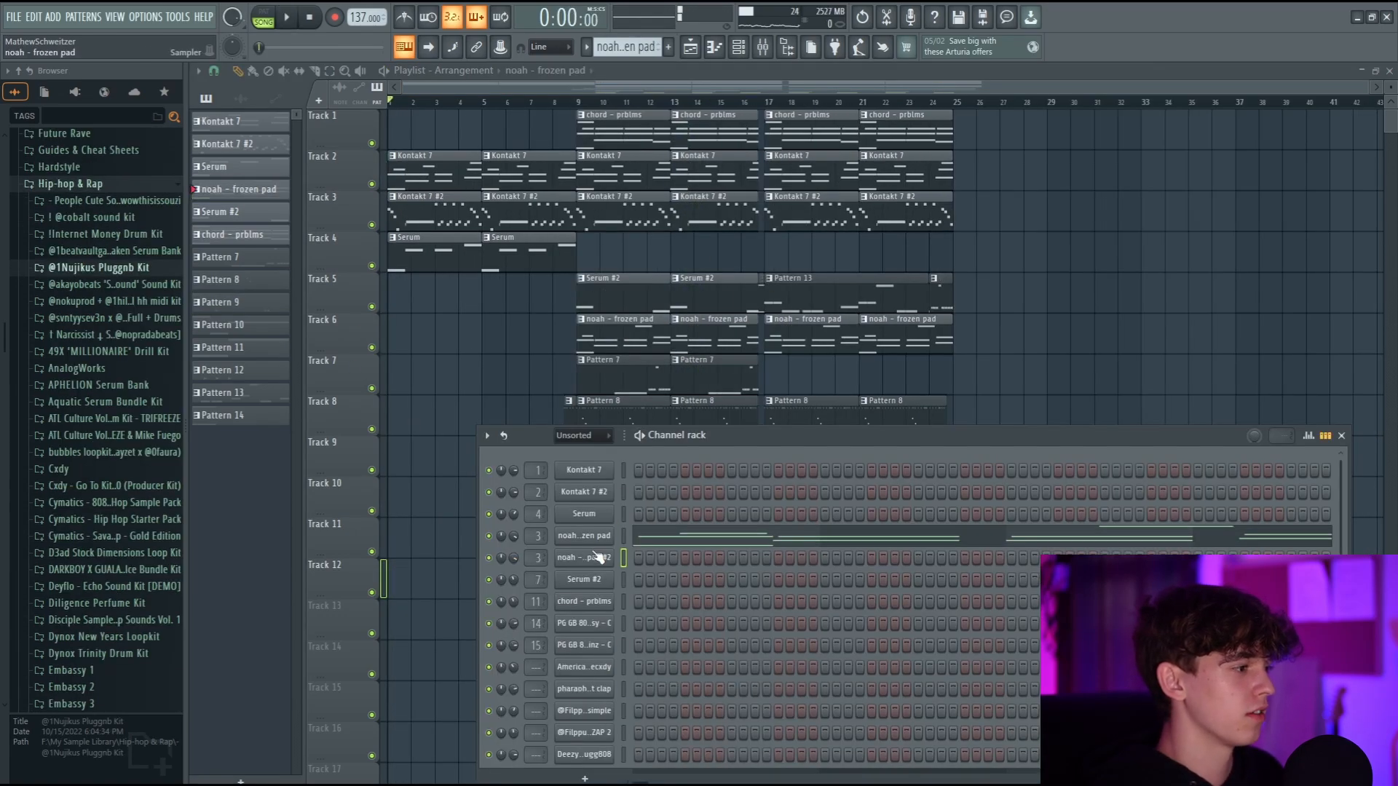
# Step: Write D5, F6, E6, C6, G5 and A5 melody notes in bar 1 of Pattern 15 for the noah - frozen pad #2 channel
pyautogui.click(597, 557)
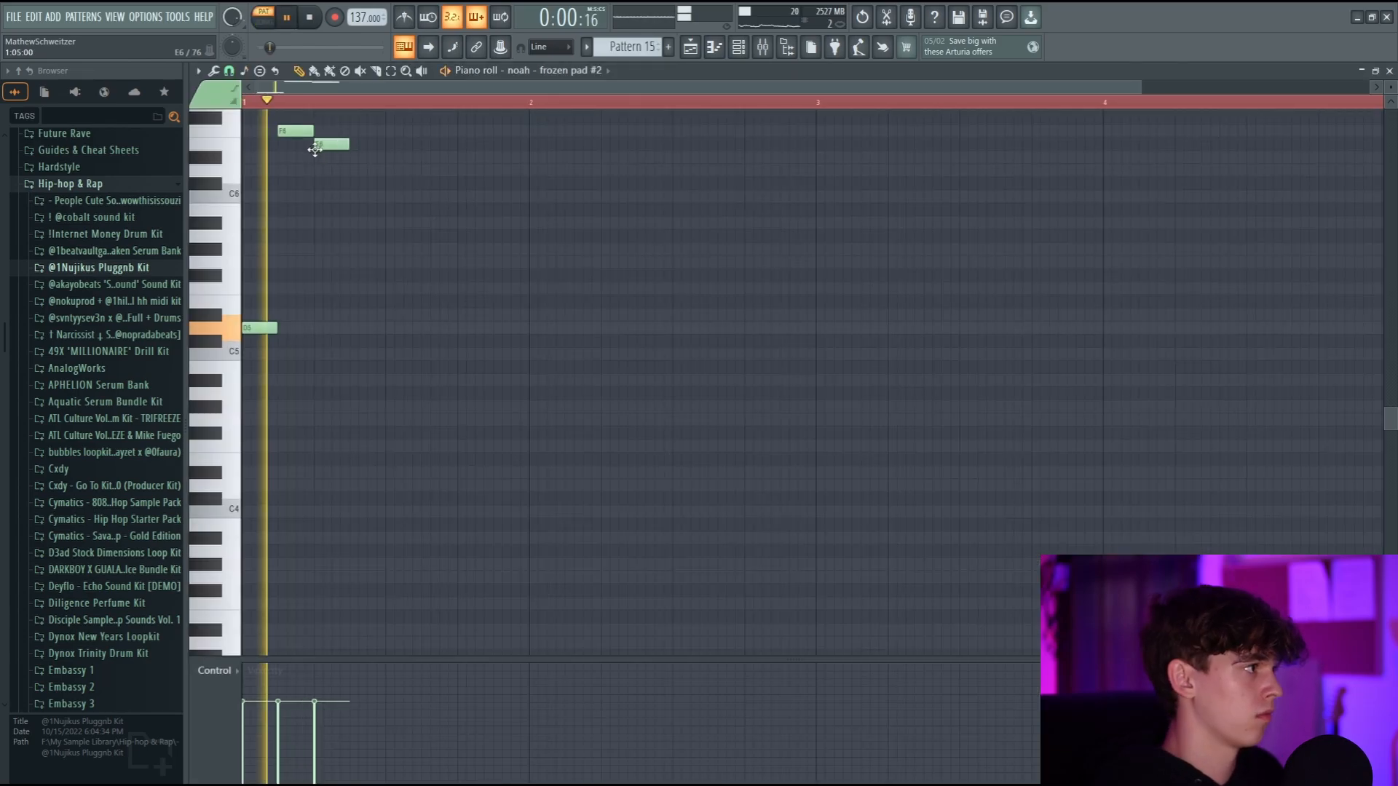
pyautogui.moveTo(338, 229); pyautogui.dragTo(347, 230)
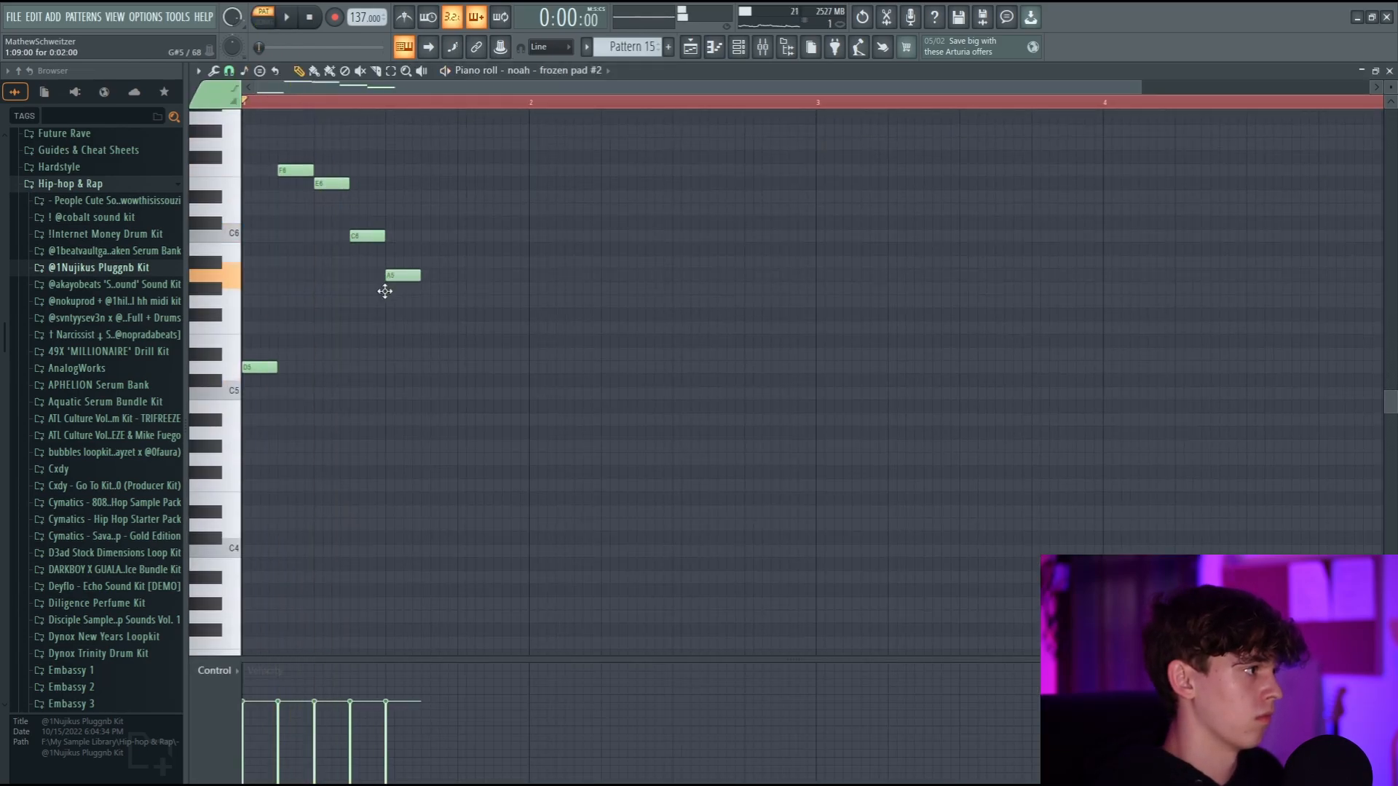
pyautogui.press('space')
pyautogui.moveTo(385, 292); pyautogui.dragTo(421, 307)
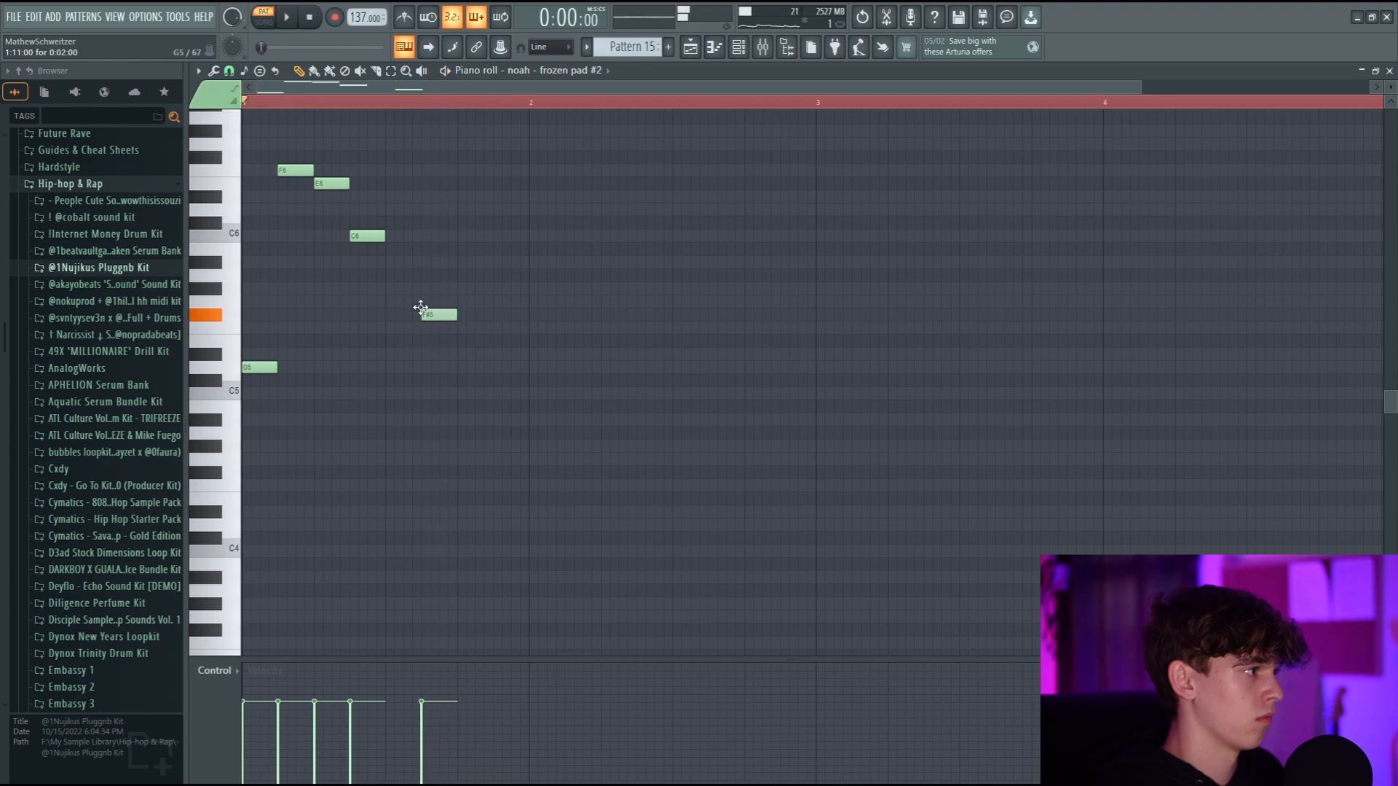
pyautogui.click(461, 279)
pyautogui.press('space')
pyautogui.moveTo(492, 277); pyautogui.dragTo(531, 277)
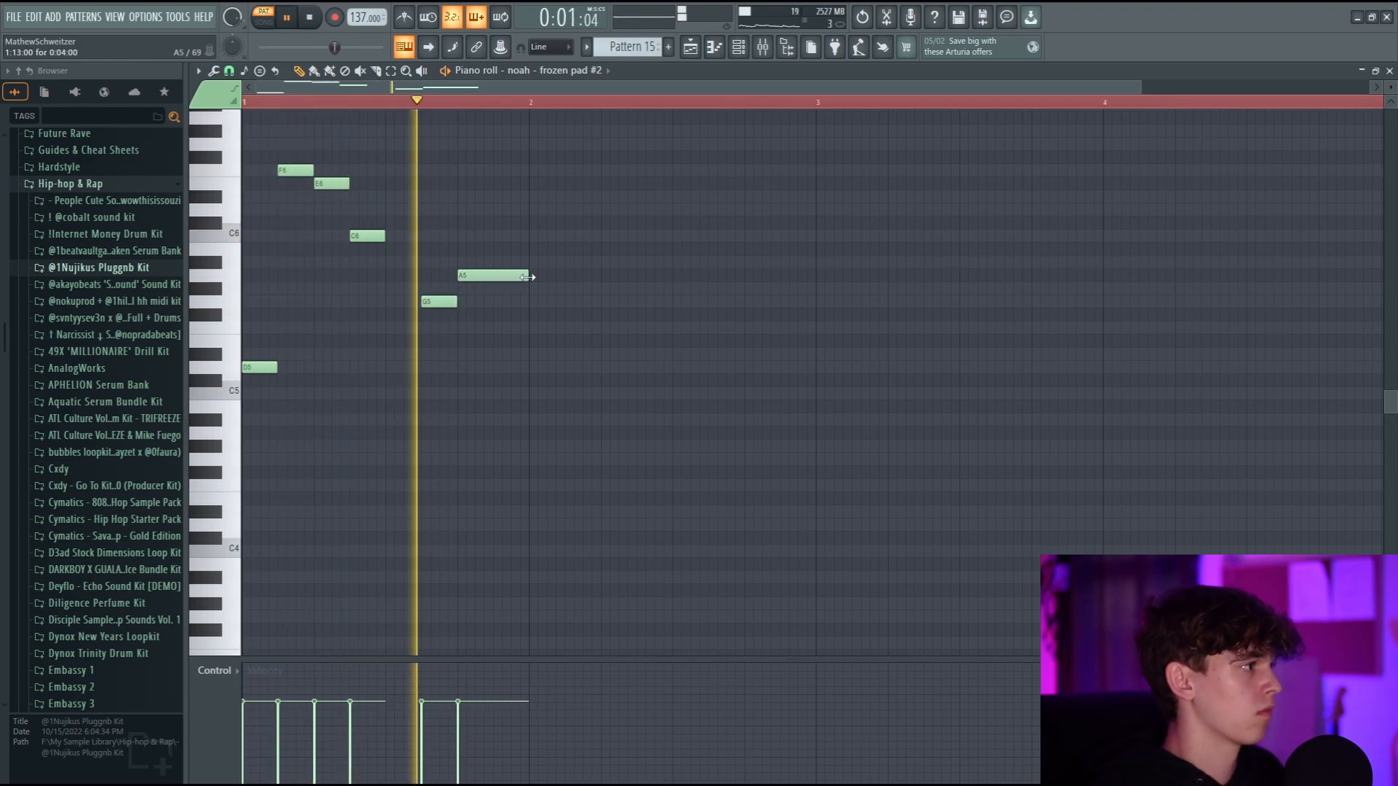
pyautogui.press('space')
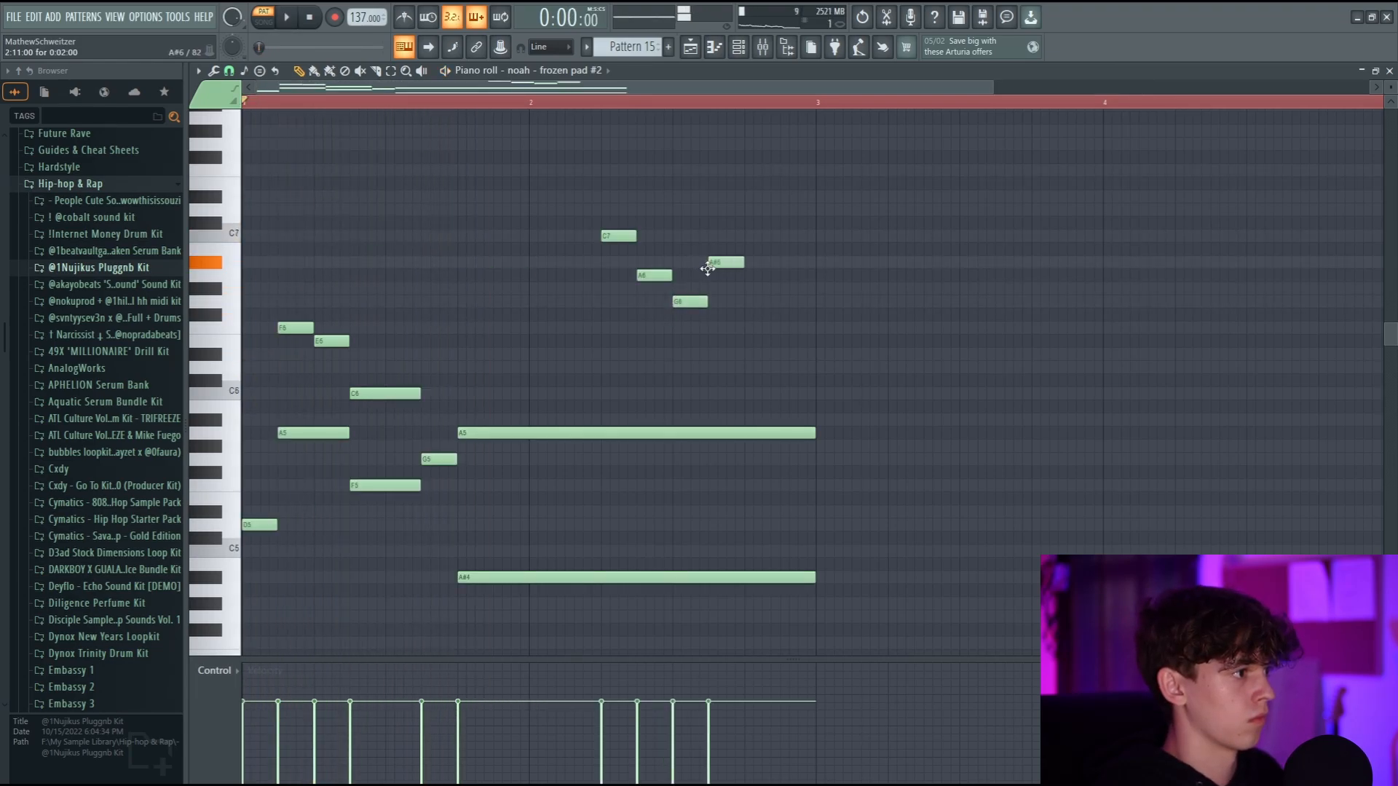
# Step: Add an A#5 note at the start of bar 2 and an A#4 note on step 3, playing back the melody
pyautogui.press('space')
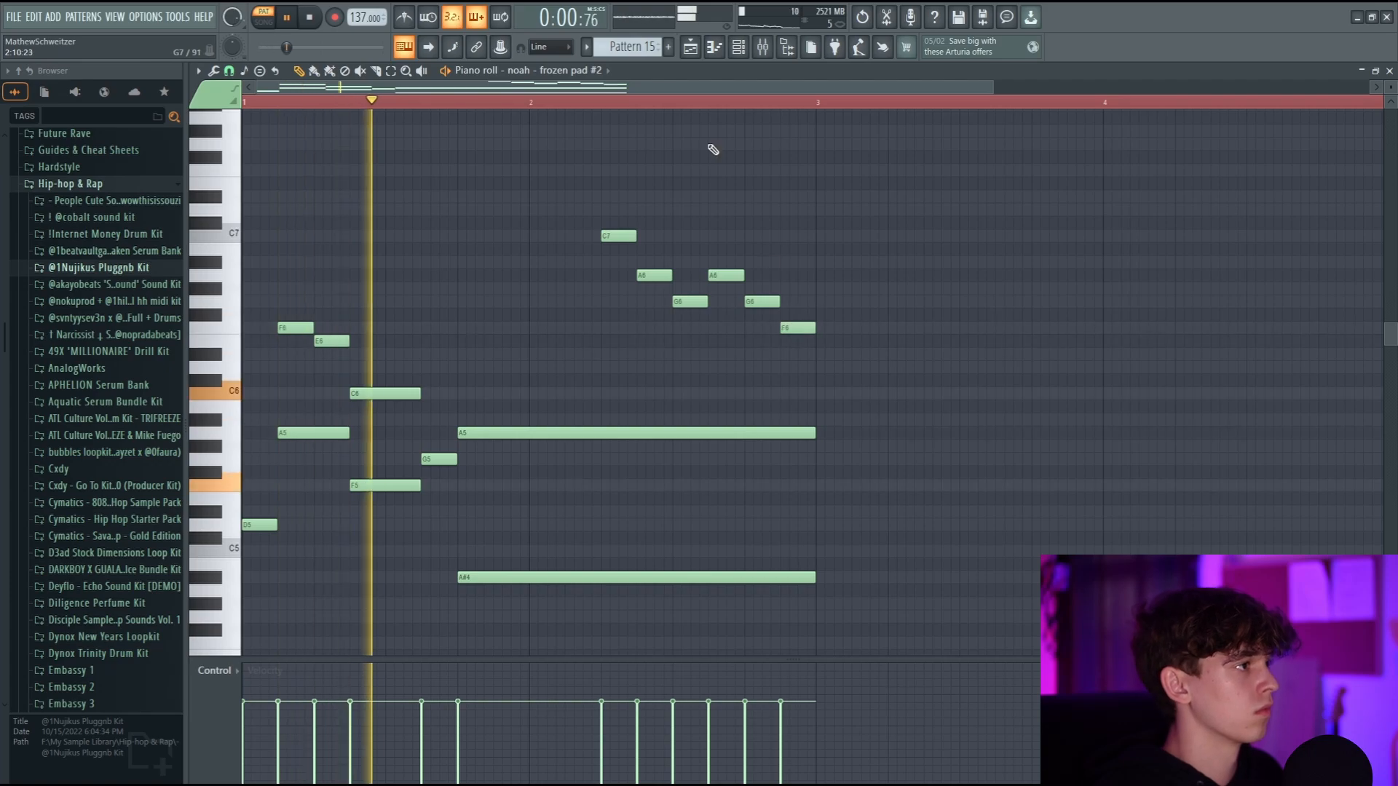
pyautogui.moveTo(994, 86); pyautogui.dragTo(1260, 84)
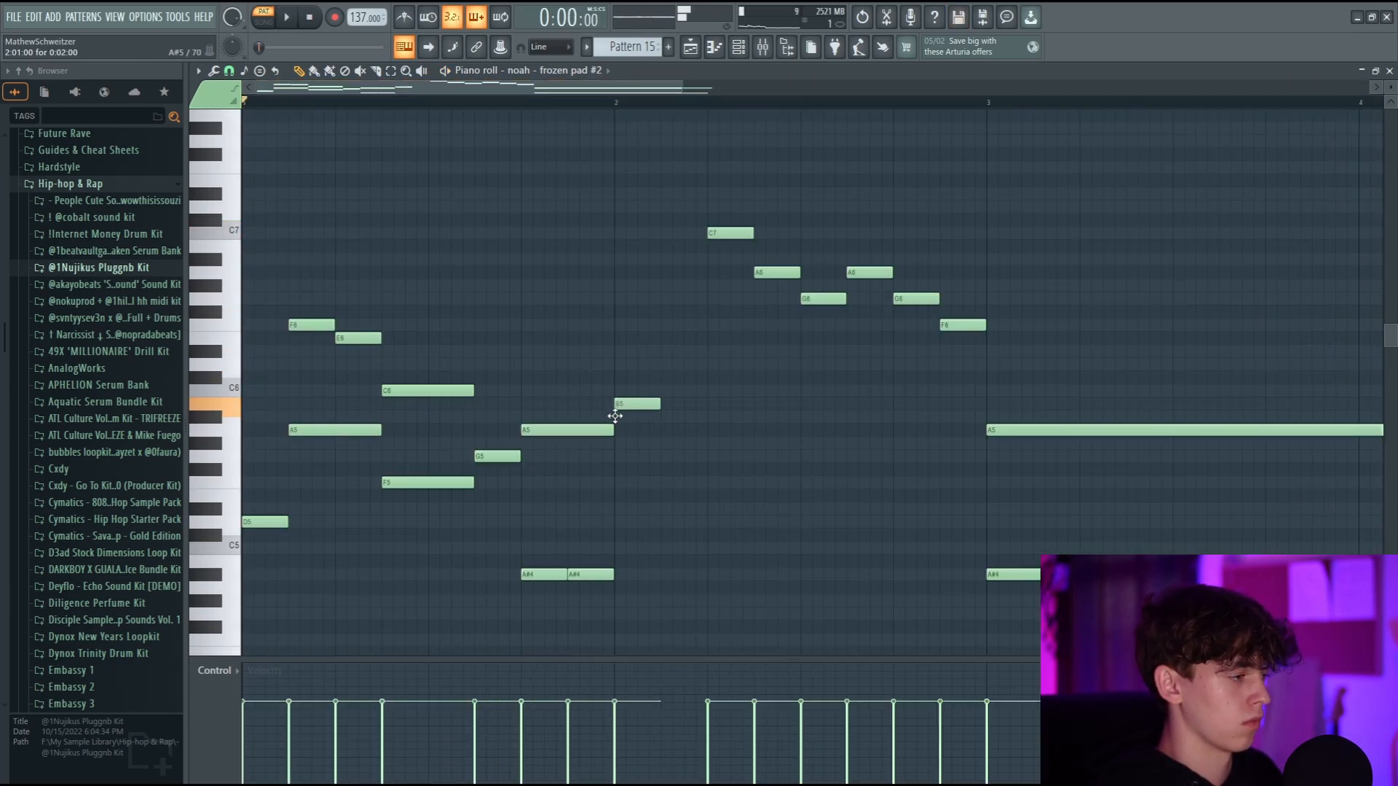
pyautogui.press('space')
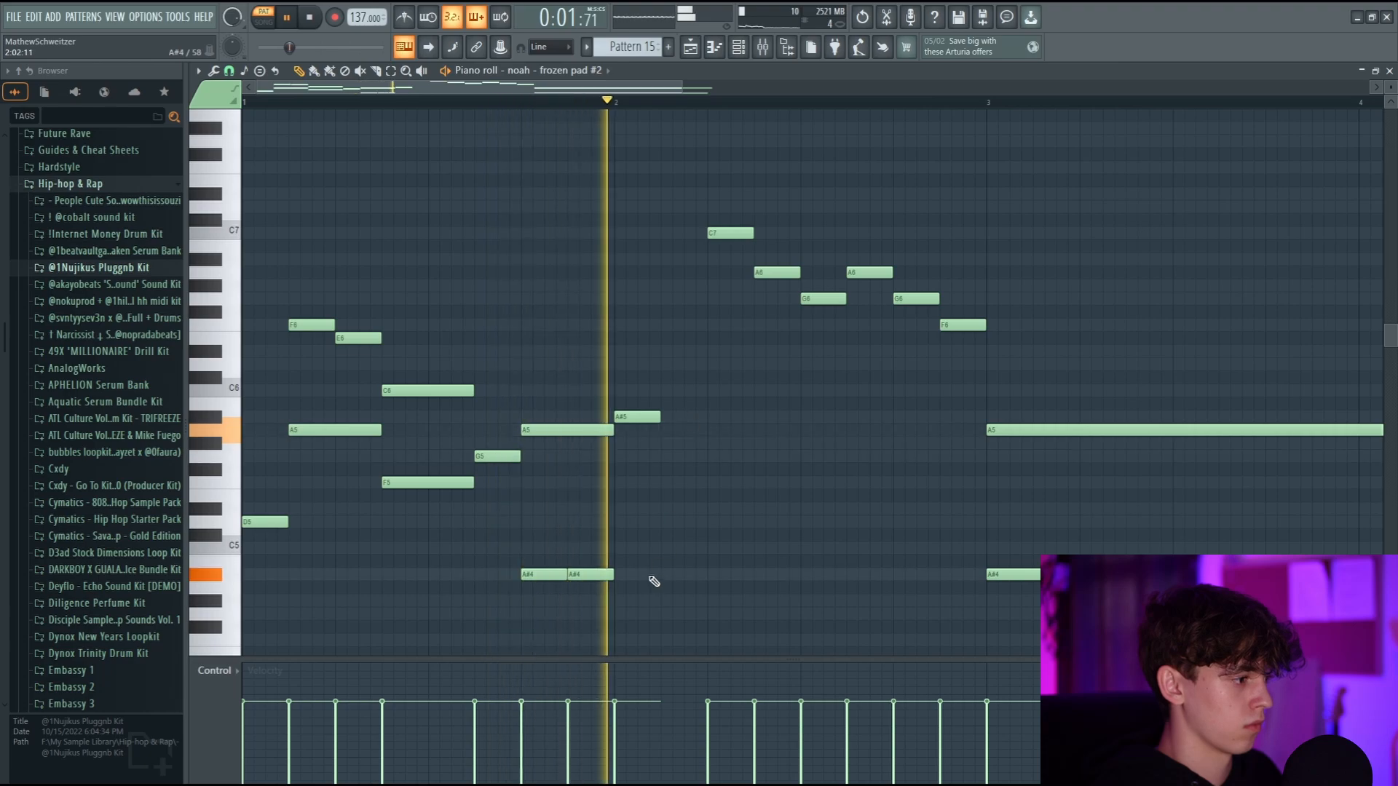
pyautogui.click(661, 573)
pyautogui.press('space')
pyautogui.press('space')
# Step: Add A5, G5, F5 and D5 notes alternating with A#4 notes under the bar 2 run, and play the four-bar melody
pyautogui.moveTo(757, 412); pyautogui.dragTo(658, 593)
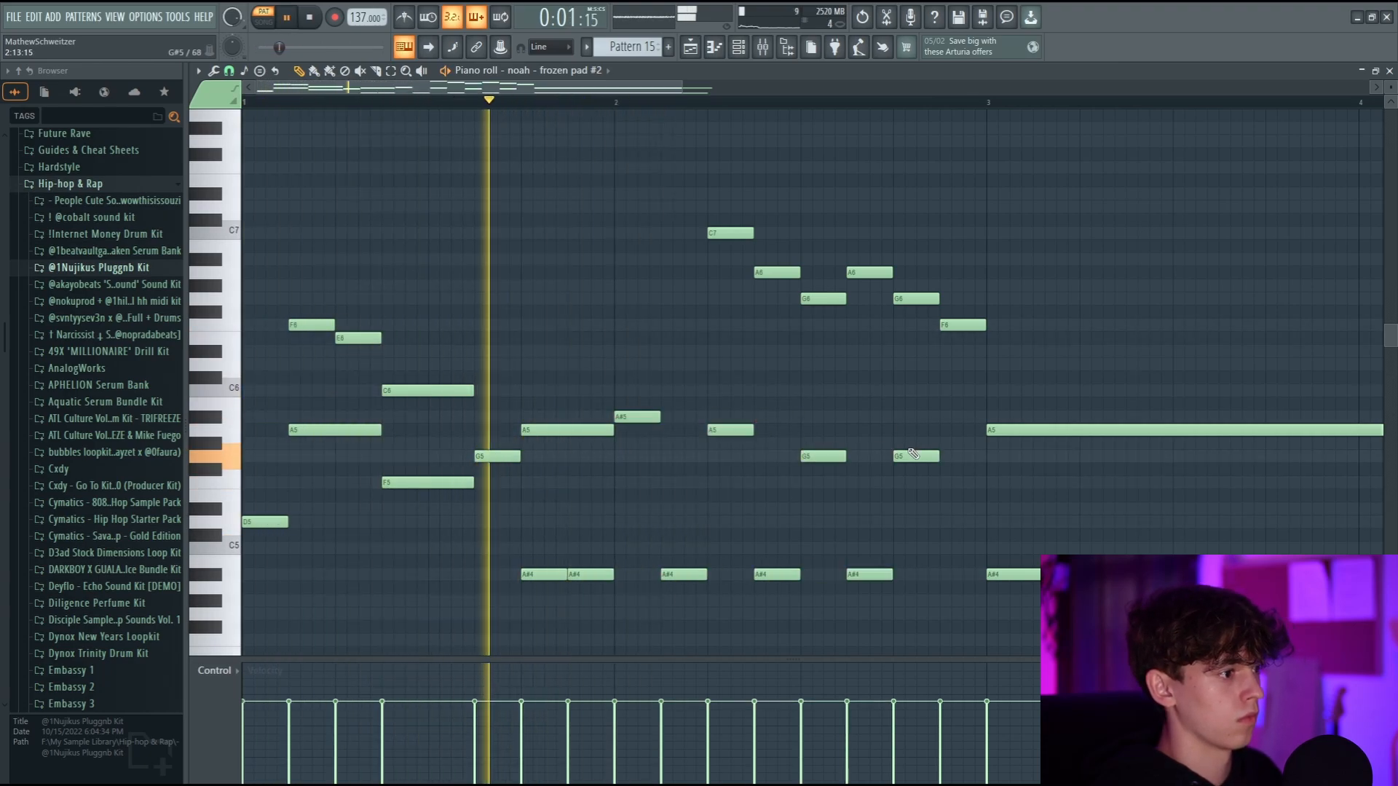
pyautogui.moveTo(913, 454); pyautogui.dragTo(855, 621)
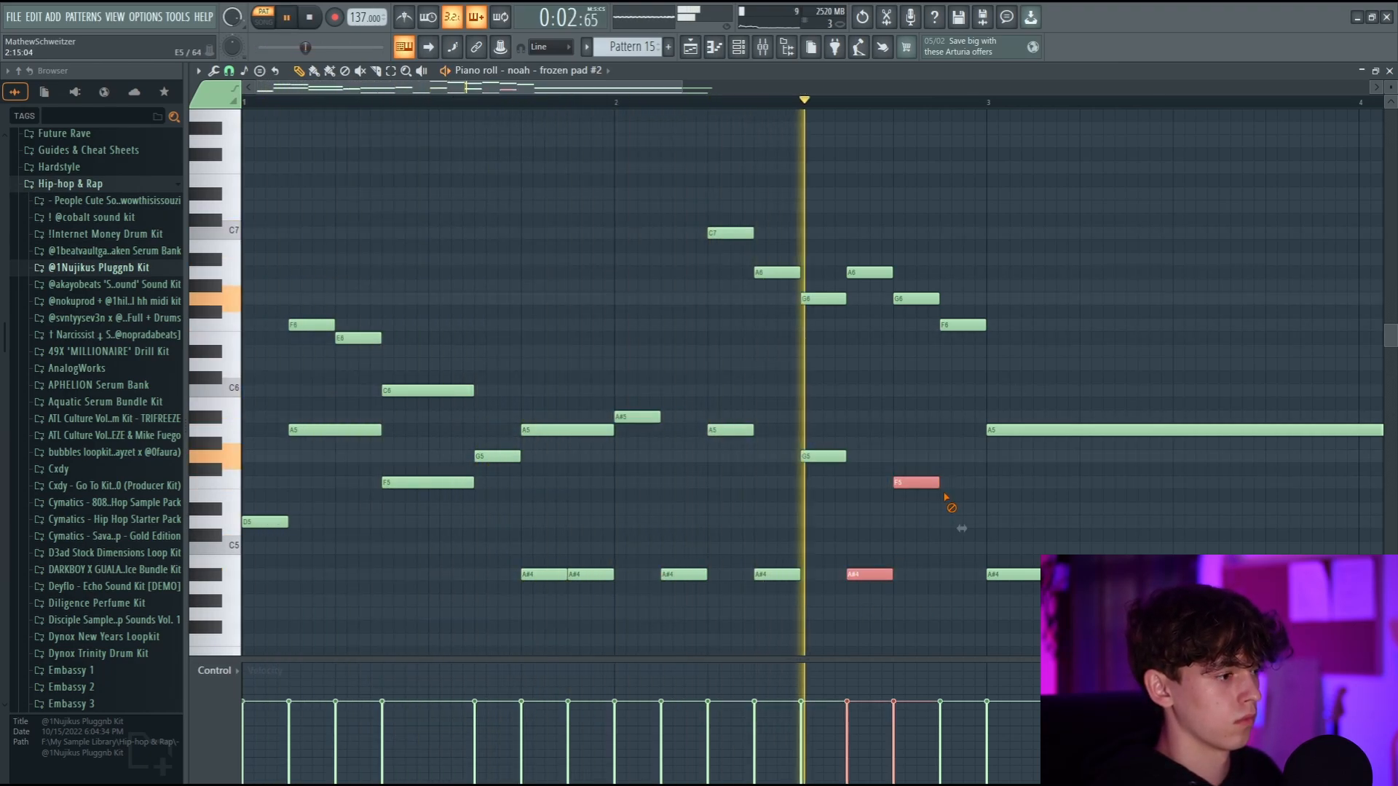
pyautogui.moveTo(955, 523); pyautogui.dragTo(944, 526)
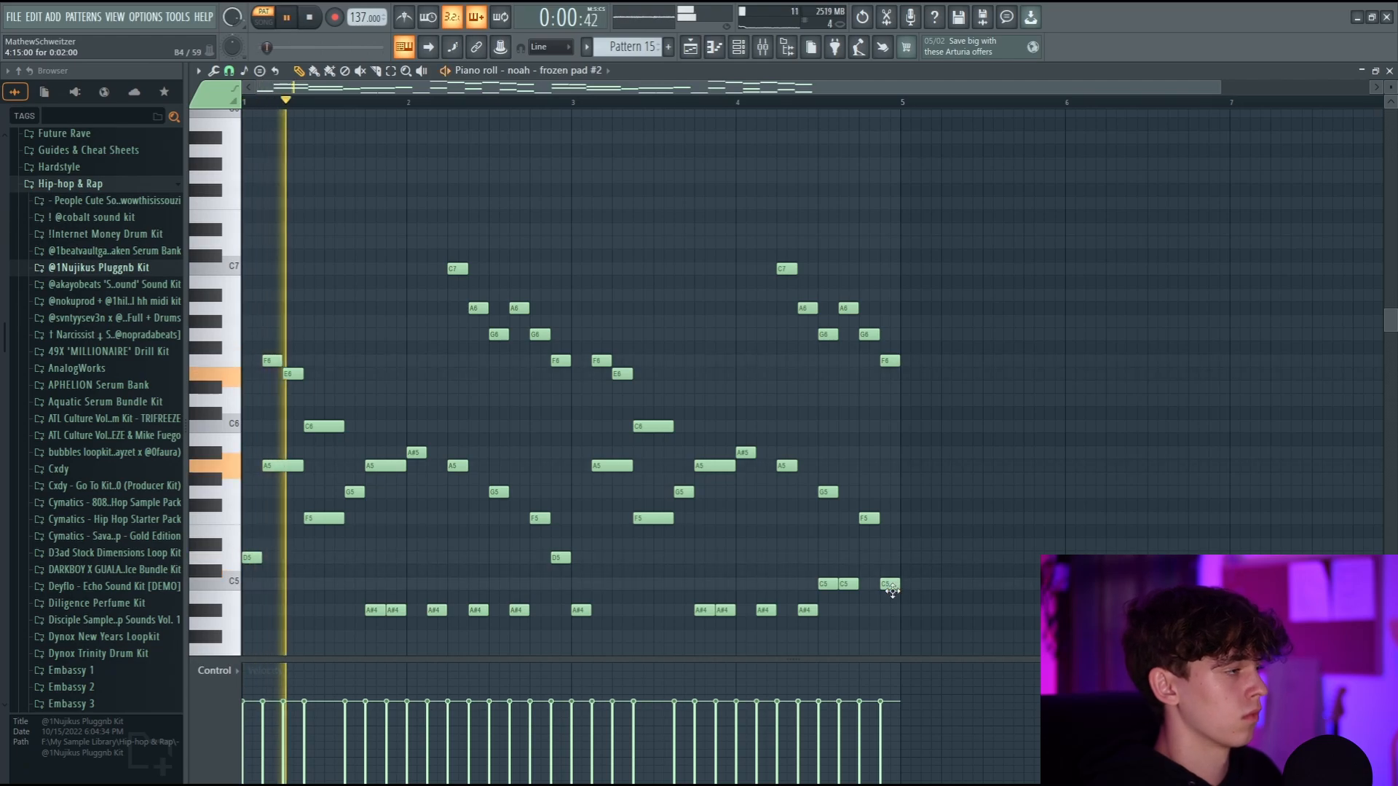
pyautogui.scroll(1, 541, 88)
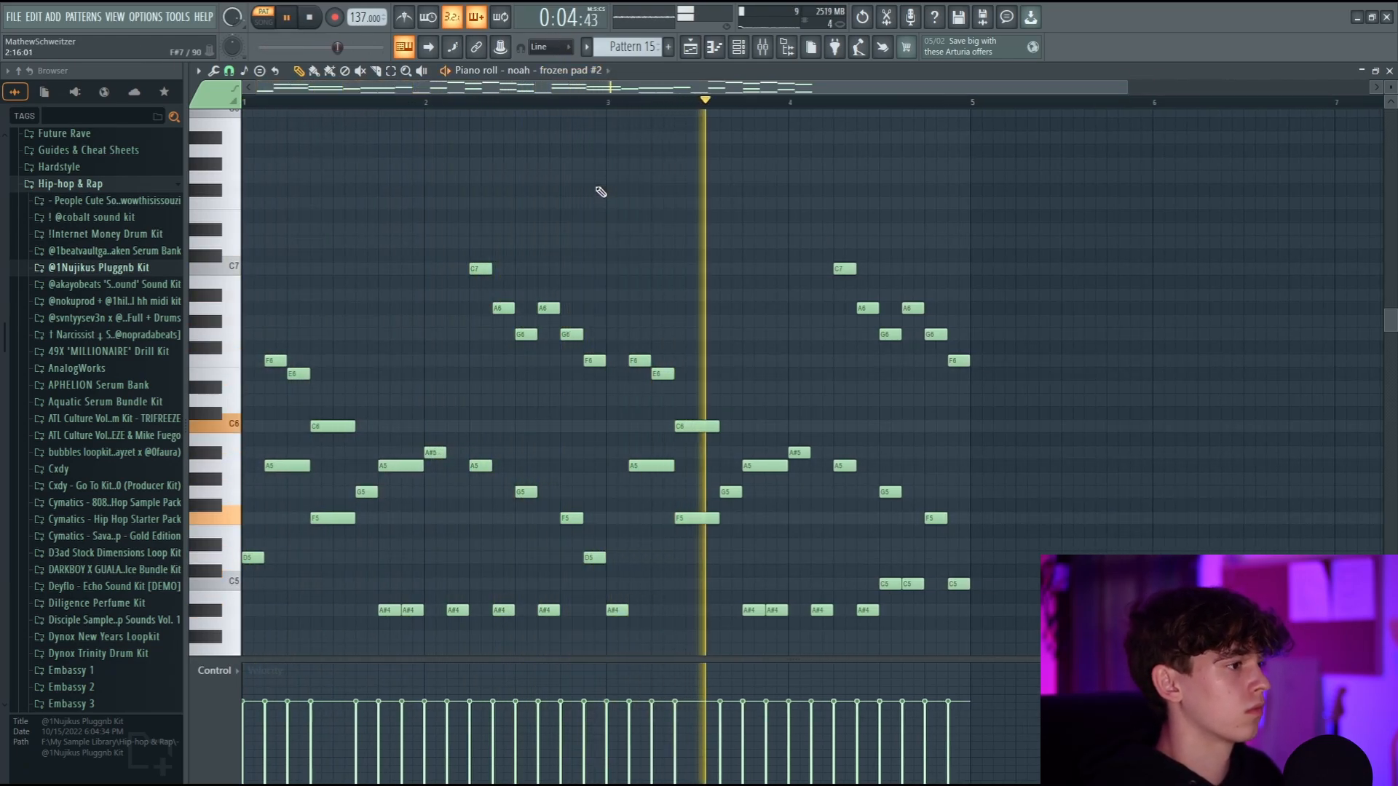
pyautogui.press('space')
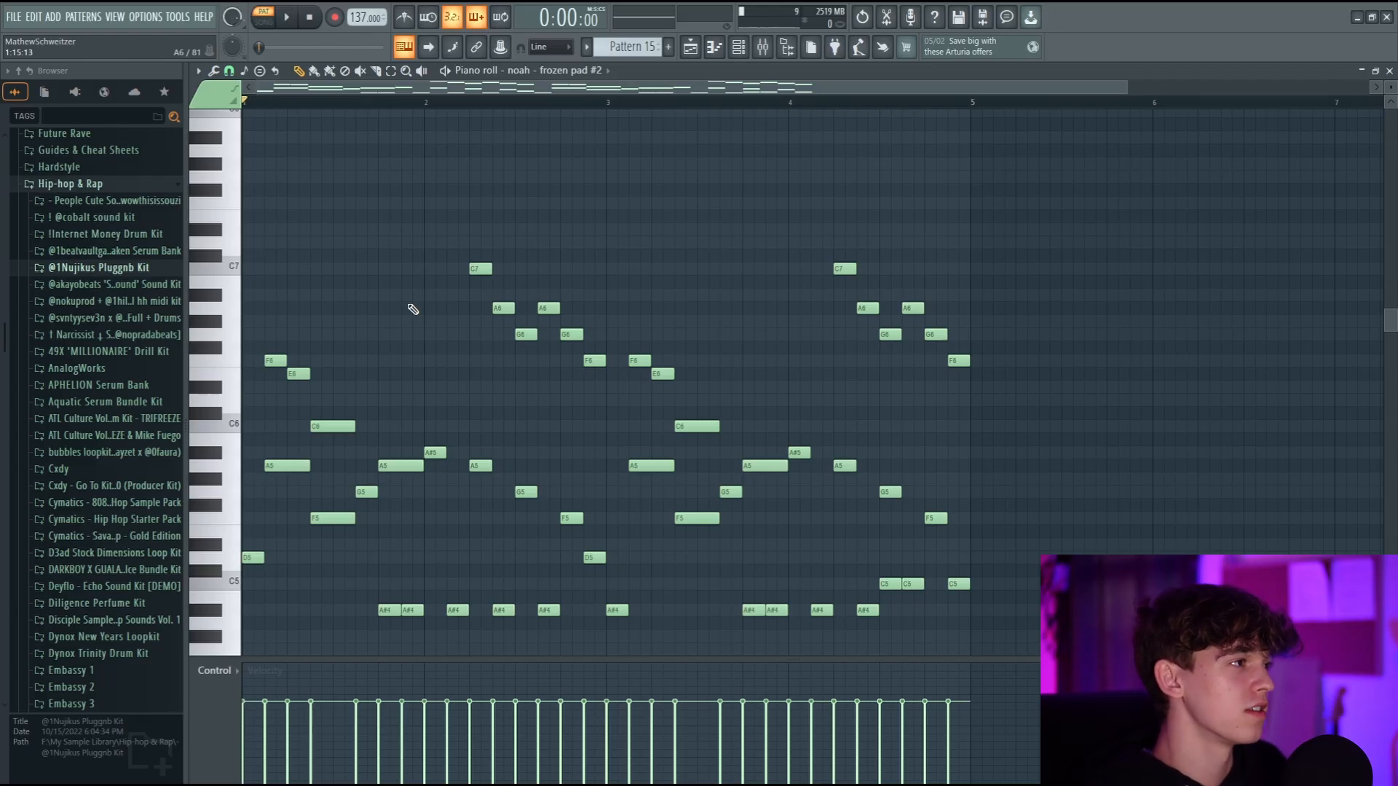
# Step: Route the noah - frozen pad #2 channel to mixer Insert 12
pyautogui.click(764, 51)
pyautogui.click(739, 49)
pyautogui.scroll(14, 532, 557)
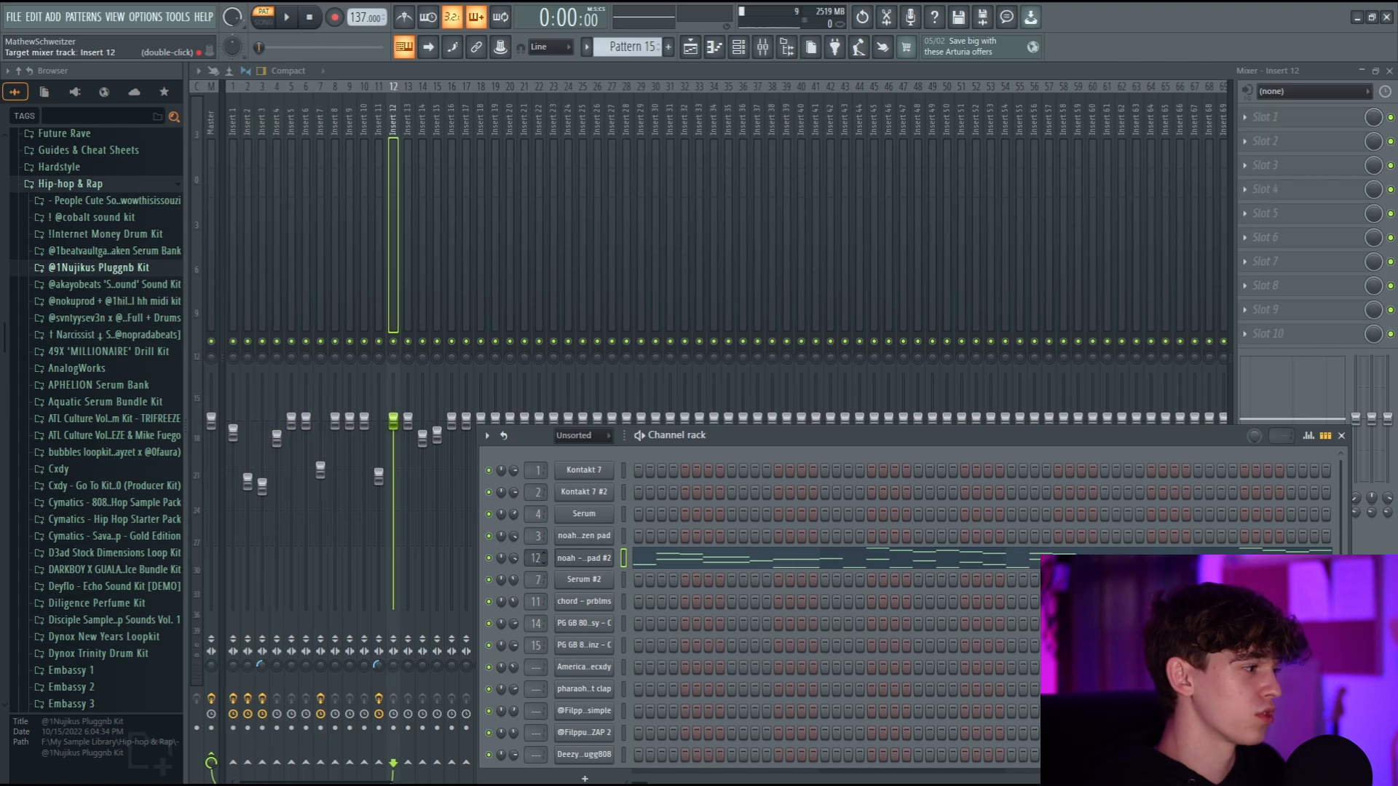
# Step: Load the saved FX rack preset with ShaperBox2, Fruity parametric EQ 2 and OTT onto mixer Insert 17, and play Pattern 15
pyautogui.press('F6')
pyautogui.rightClick(462, 118)
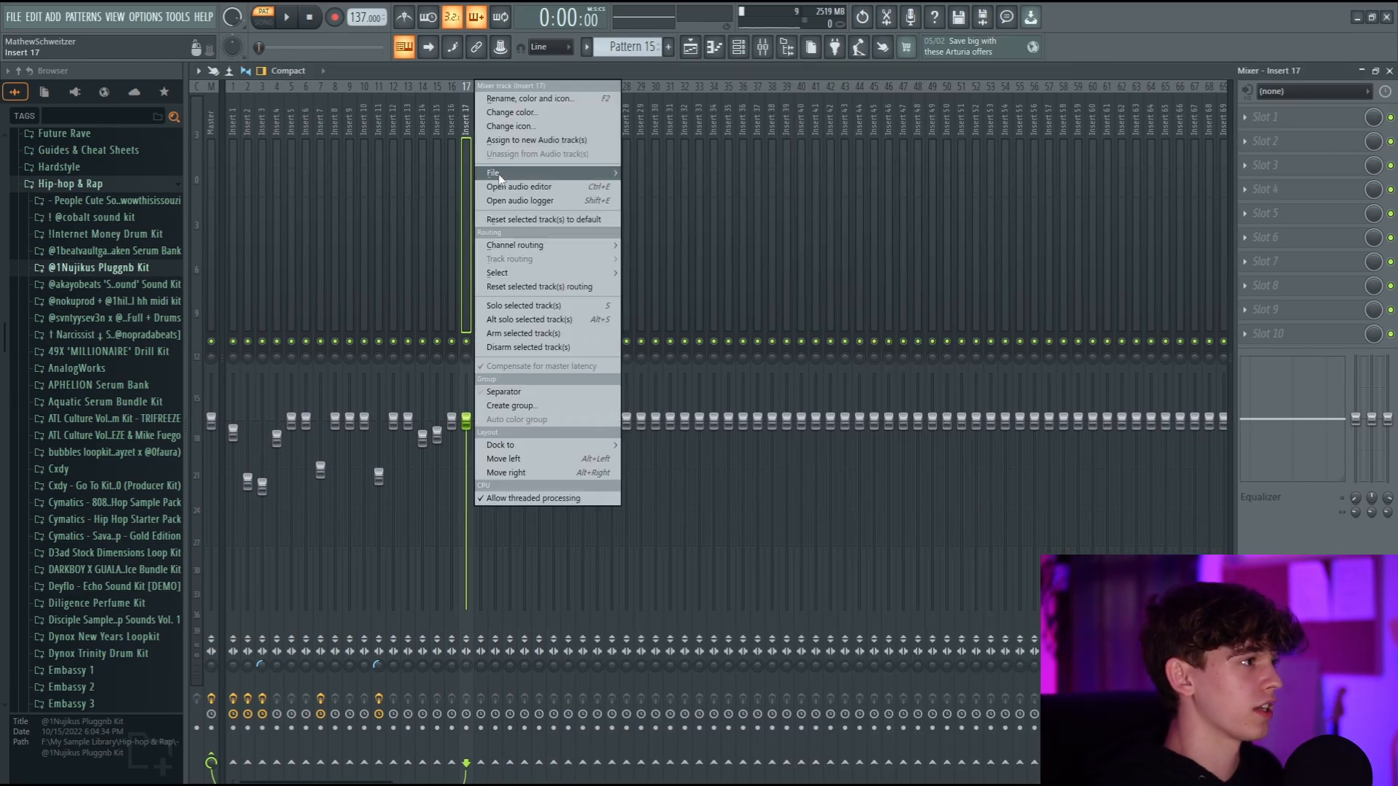
pyautogui.moveTo(510, 172)
pyautogui.moveTo(655, 141)
pyautogui.click(826, 211)
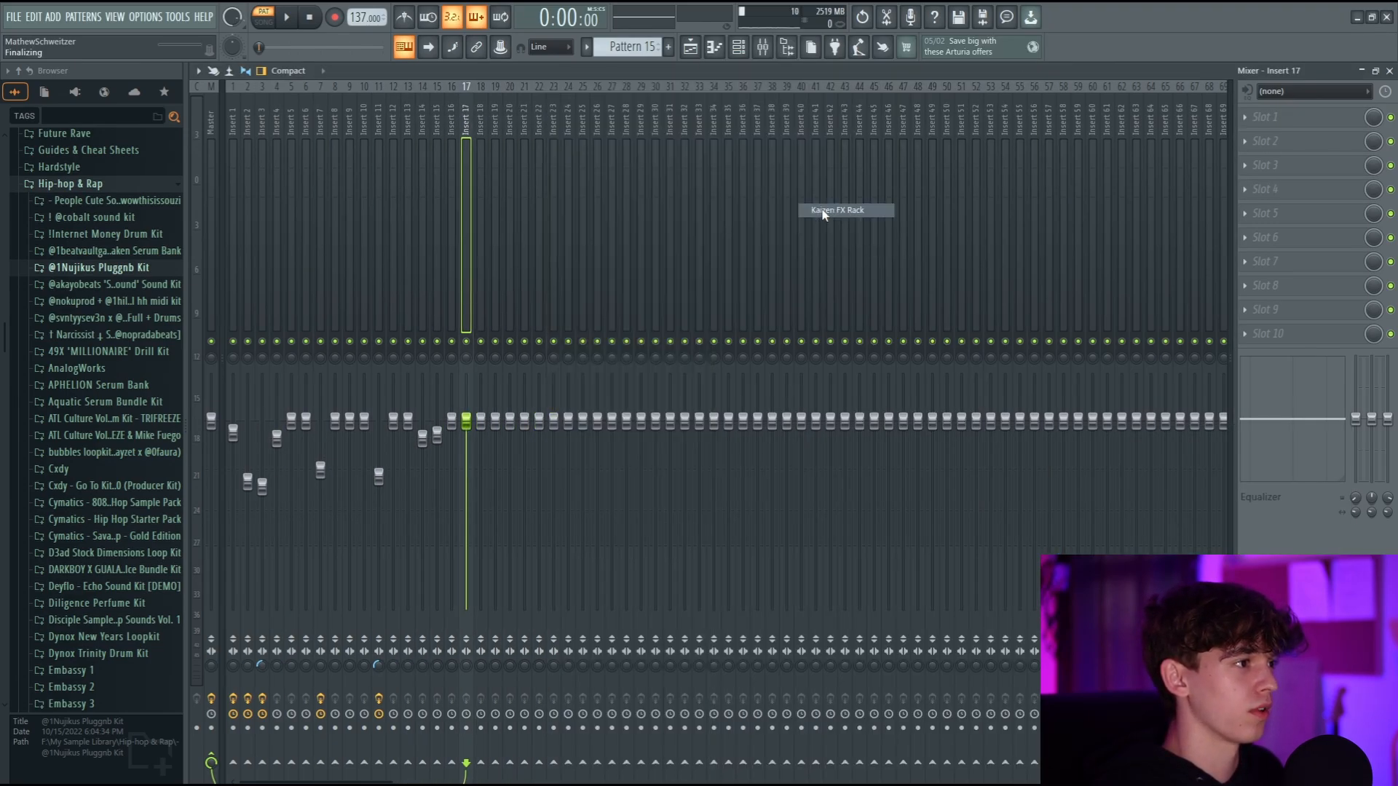
pyautogui.press('space')
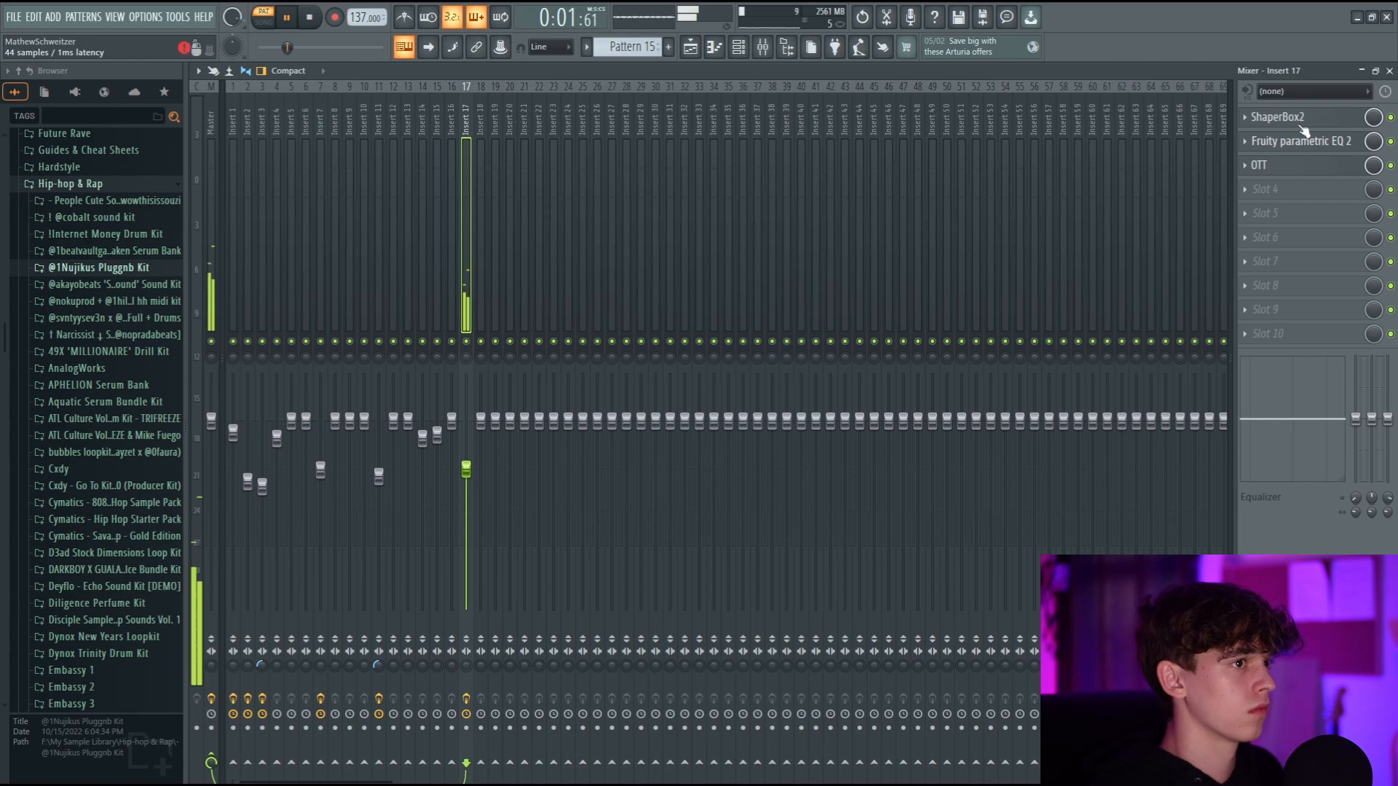
# Step: Stop playback and examine the ShaperBox2, Fruity parametric EQ 2 and OTT settings on Insert 17
pyautogui.click(1299, 121)
pyautogui.press('space')
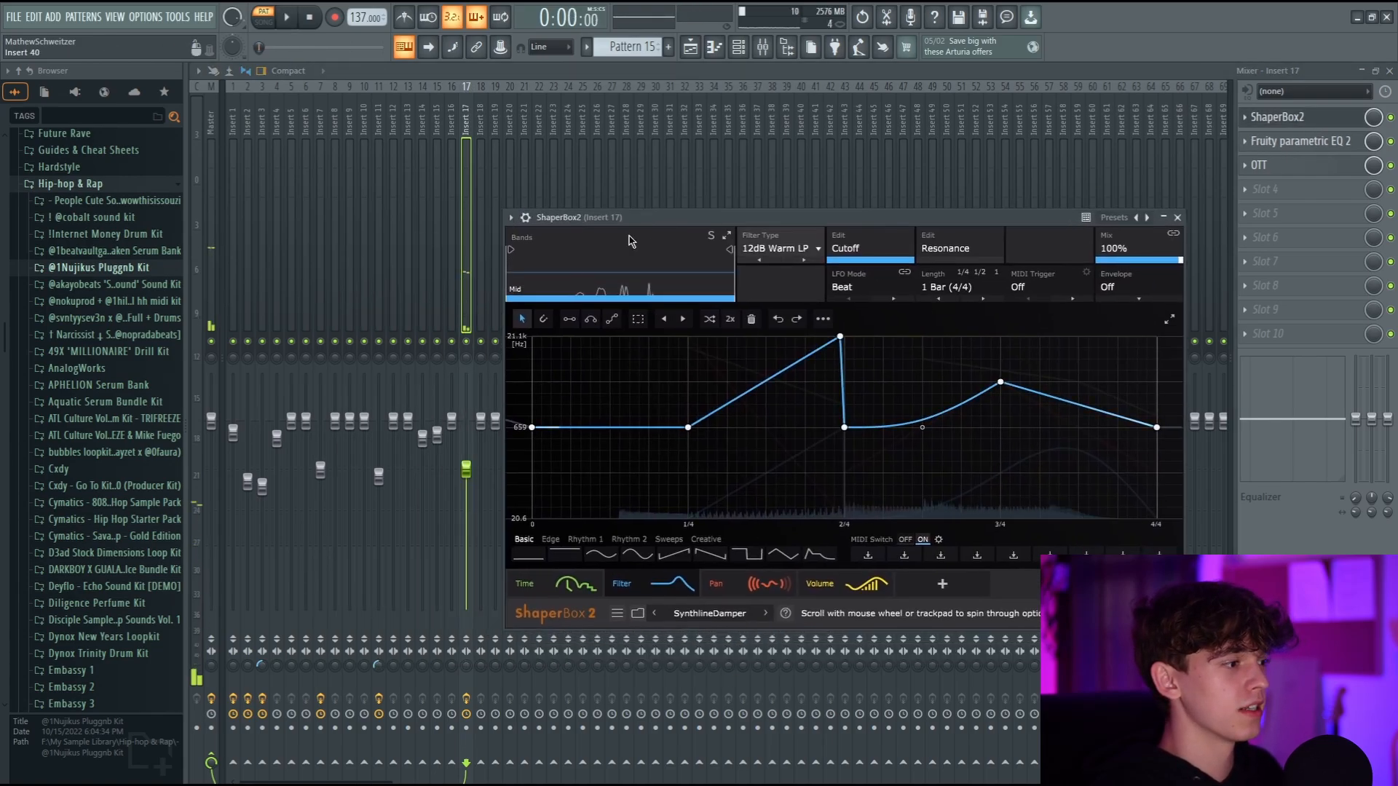
pyautogui.click(1299, 141)
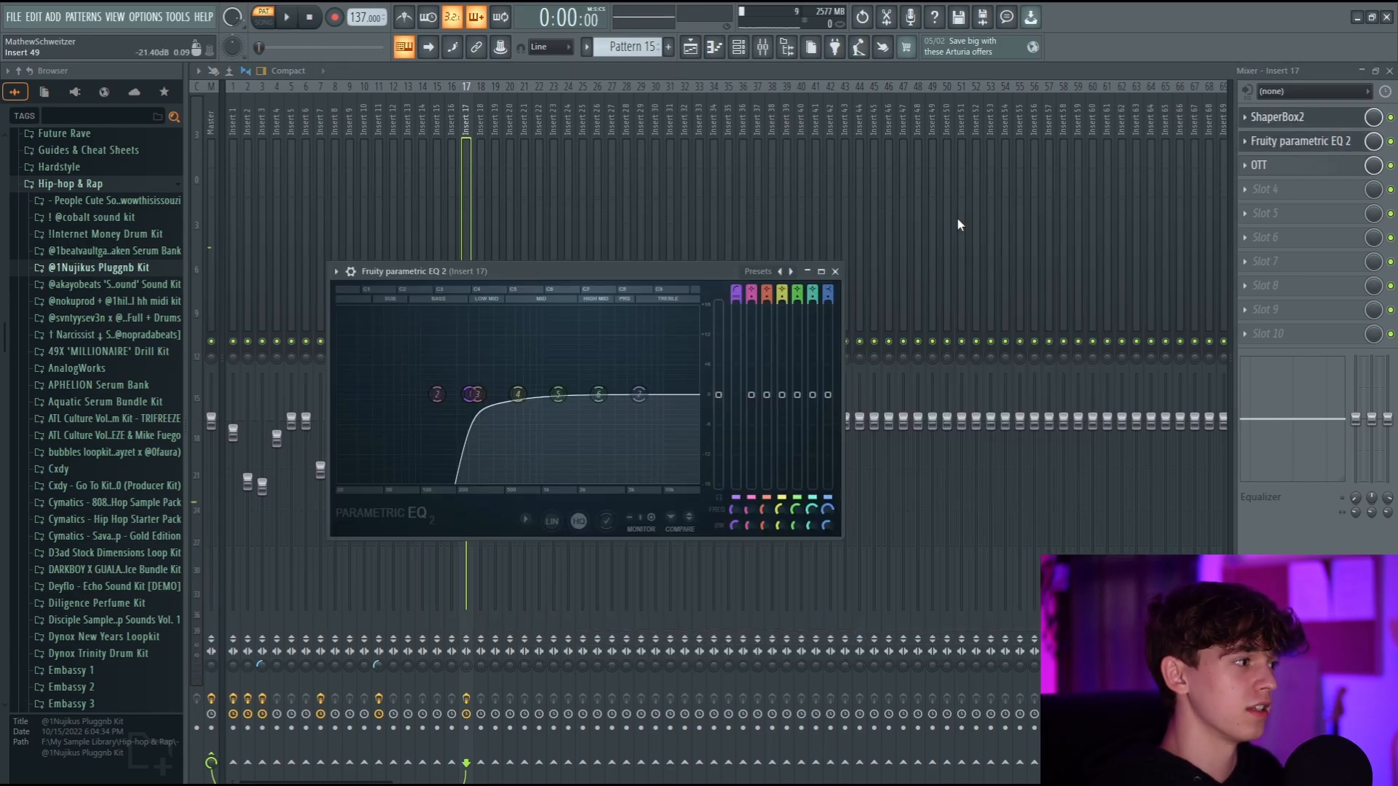
pyautogui.click(1299, 165)
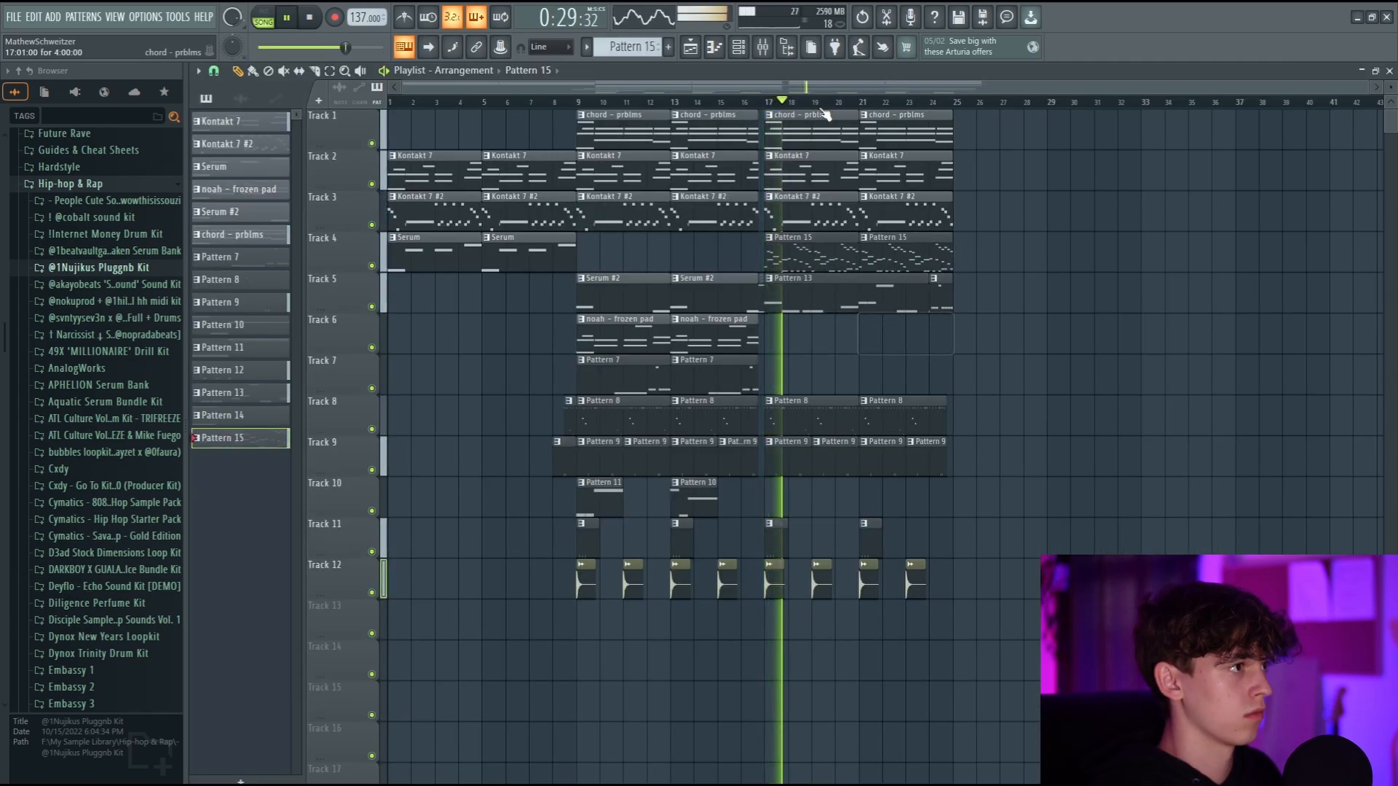
# Step: Set mixer Insert 17's volume to 80% while playing the second drop of the arrangement
pyautogui.press('F9')
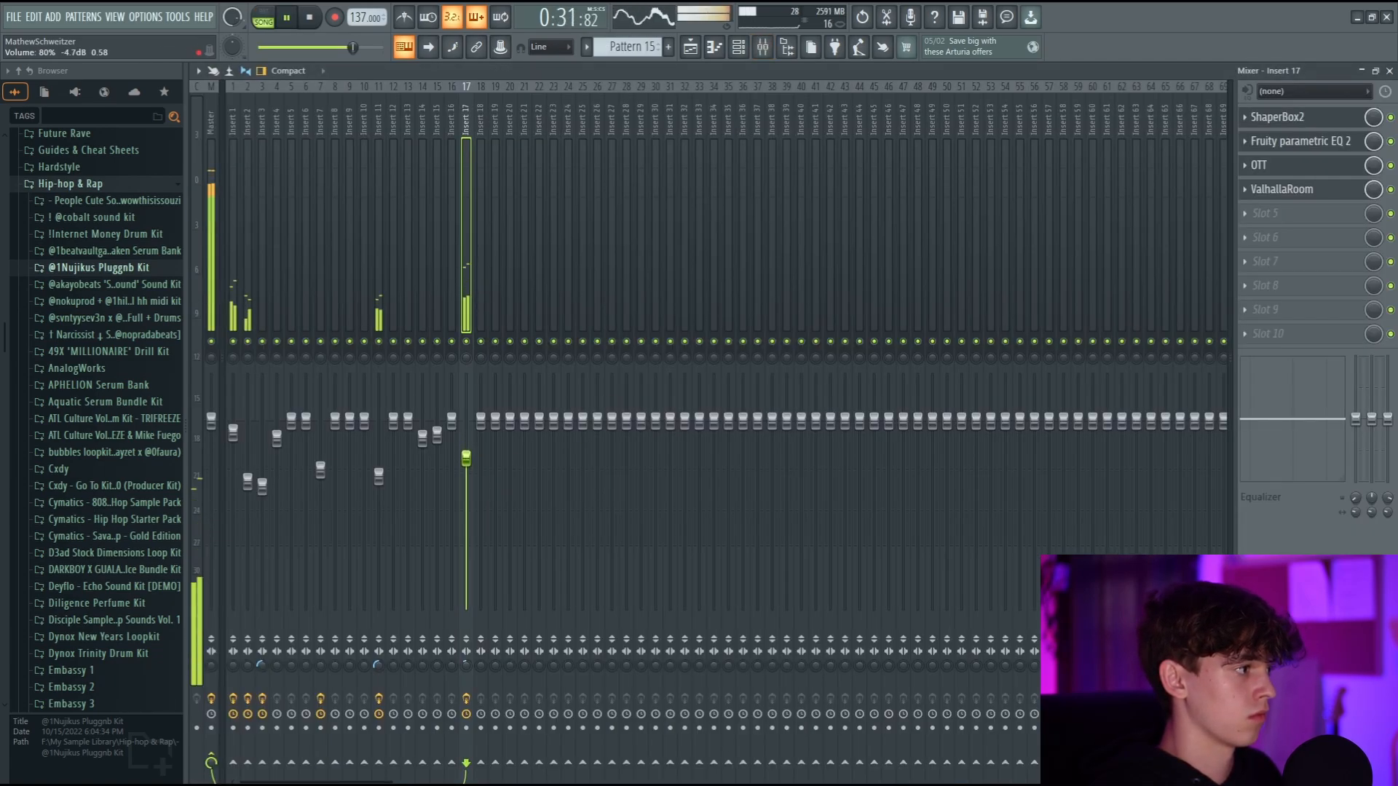
pyautogui.press('F7')
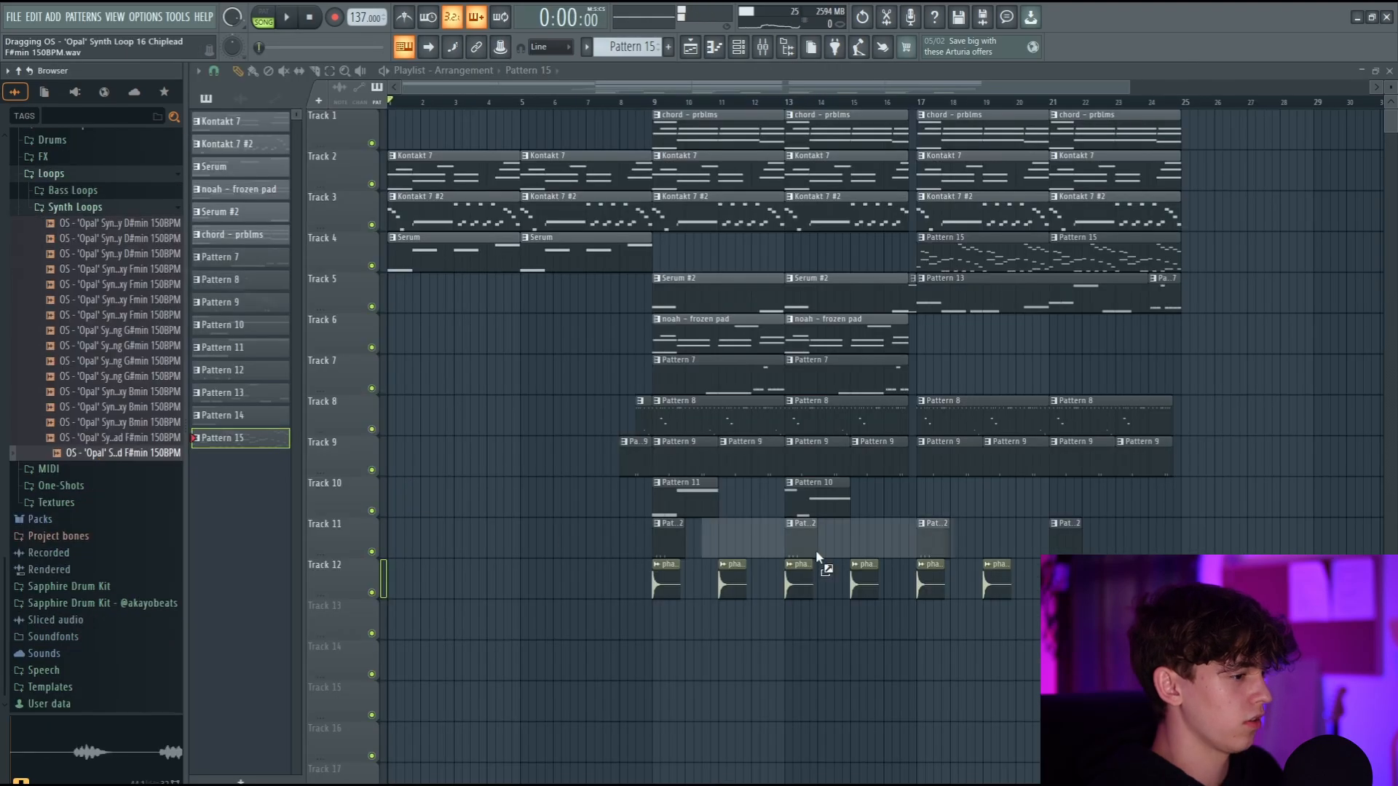
# Step: Place the 'Opal' Synth Loop 16 Chiplead F#min 150BPM on Track 13, shorten it to two bars and repeat it from bar 17 to 25
pyautogui.moveTo(816, 548); pyautogui.dragTo(843, 630)
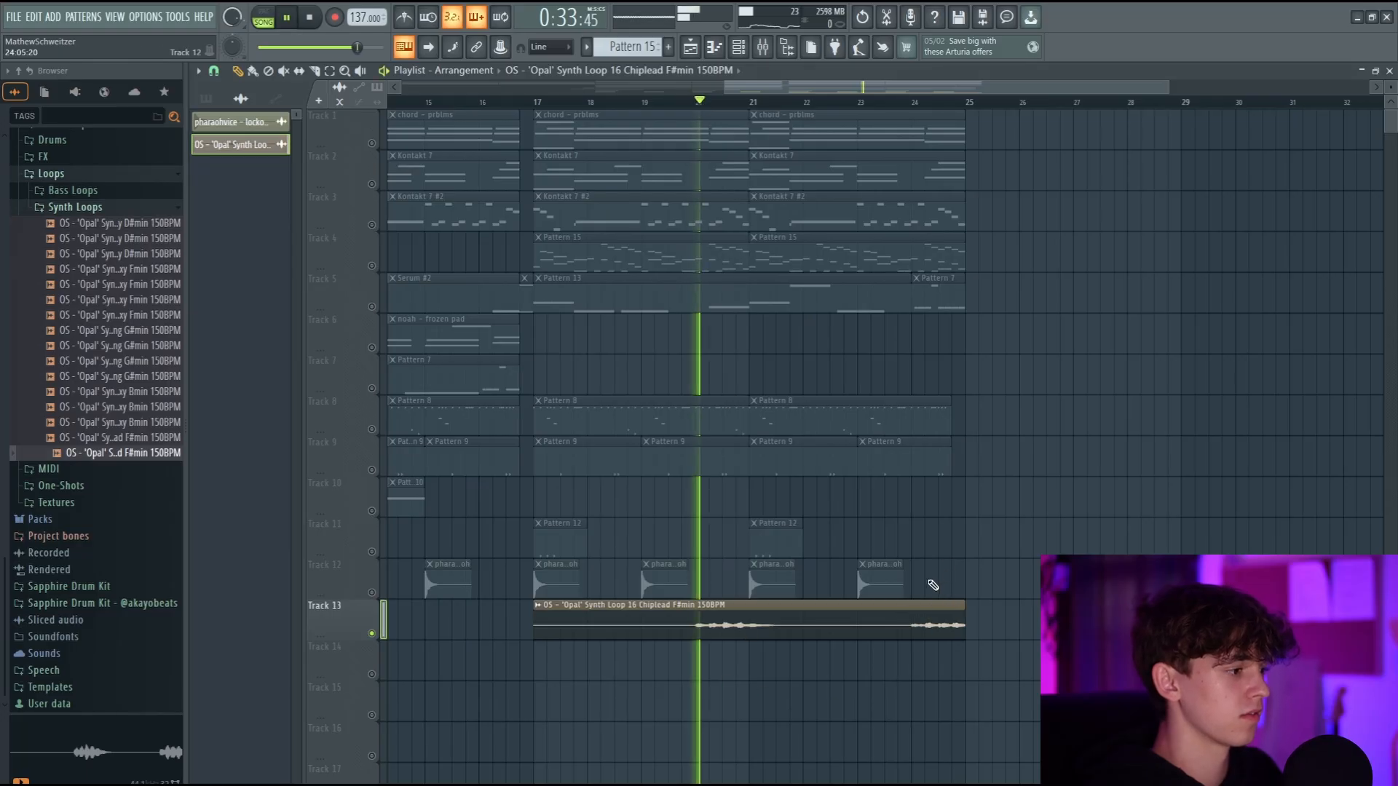
pyautogui.doubleClick(910, 616)
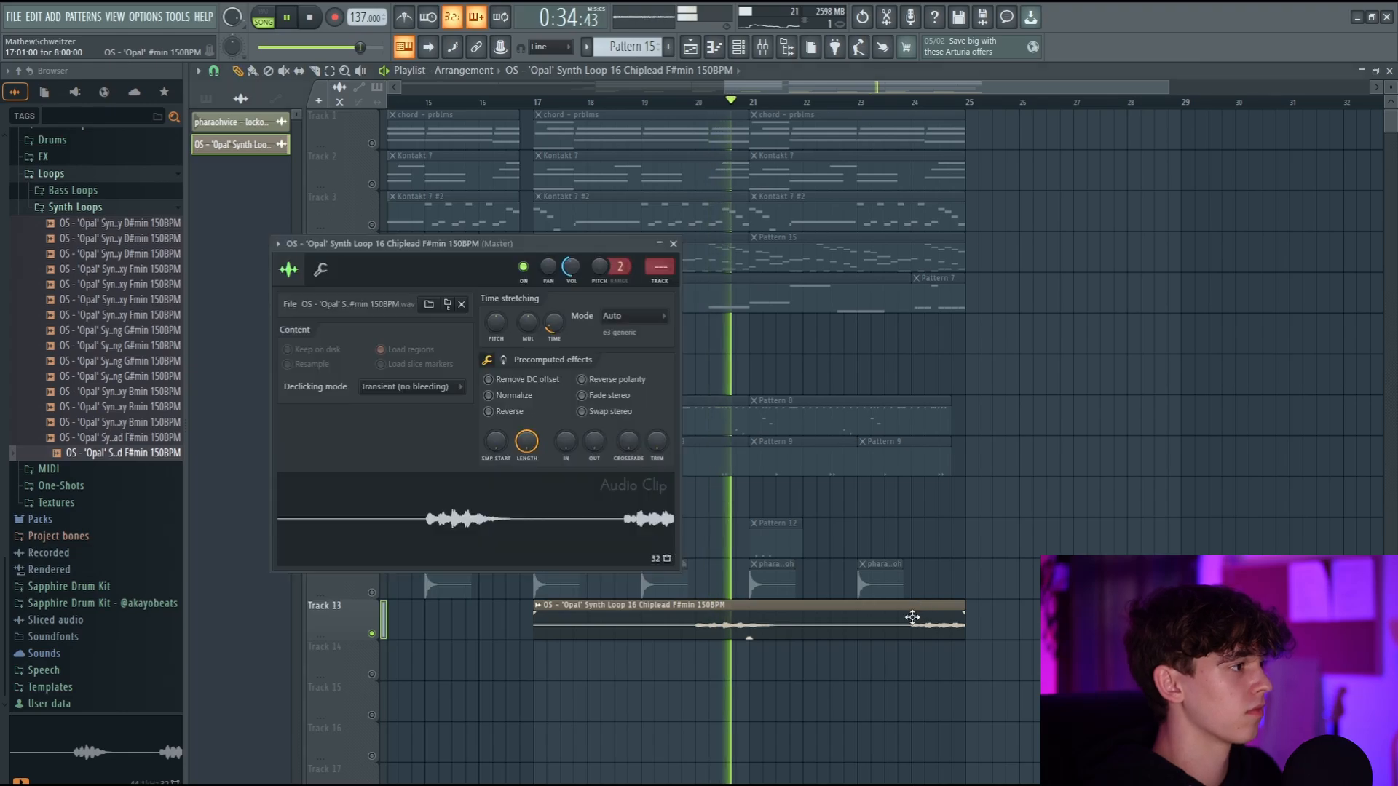
pyautogui.press('space')
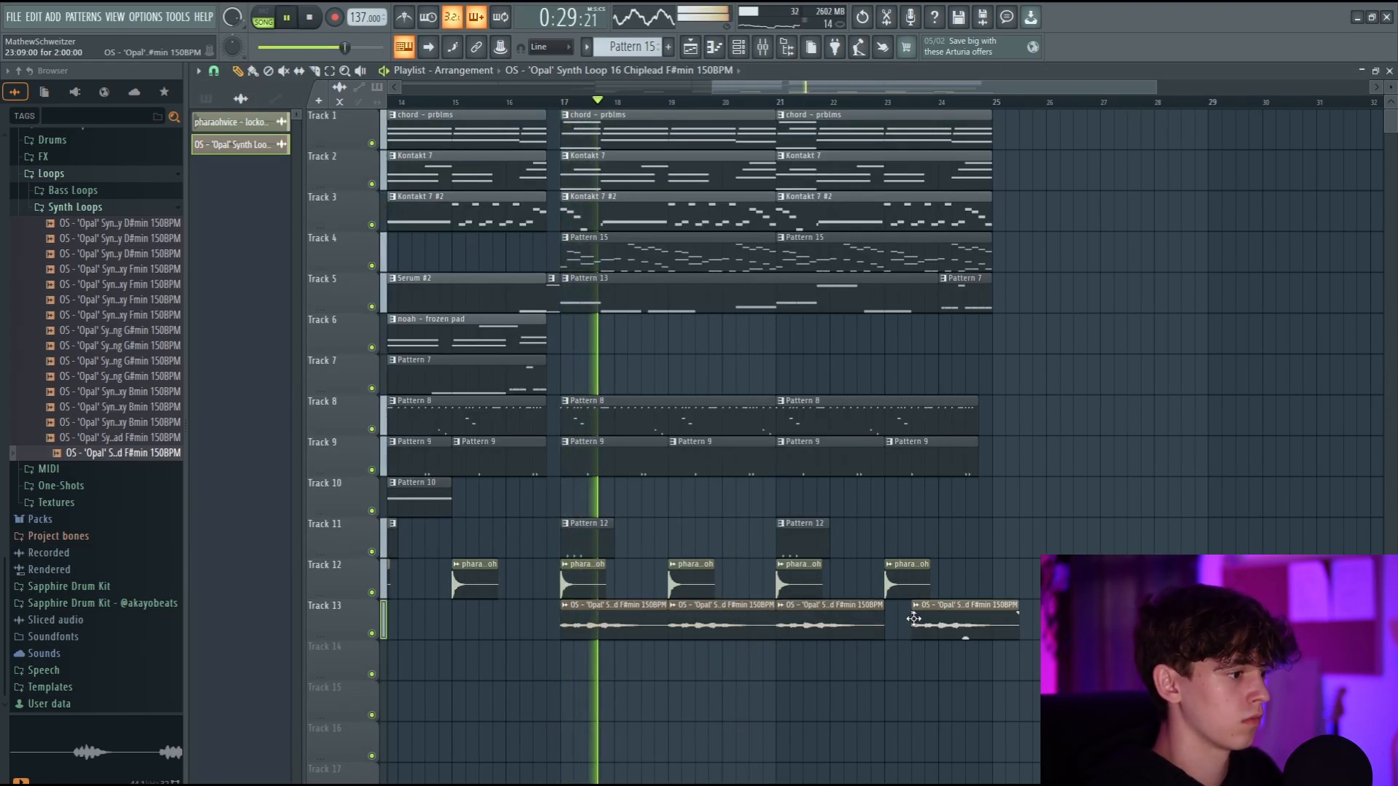
pyautogui.doubleClick(925, 619)
# Step: Select the synth loop clip at bar 19 on Track 13 and lower its level to -4.3 dB
pyautogui.moveTo(729, 664); pyautogui.dragTo(730, 611)
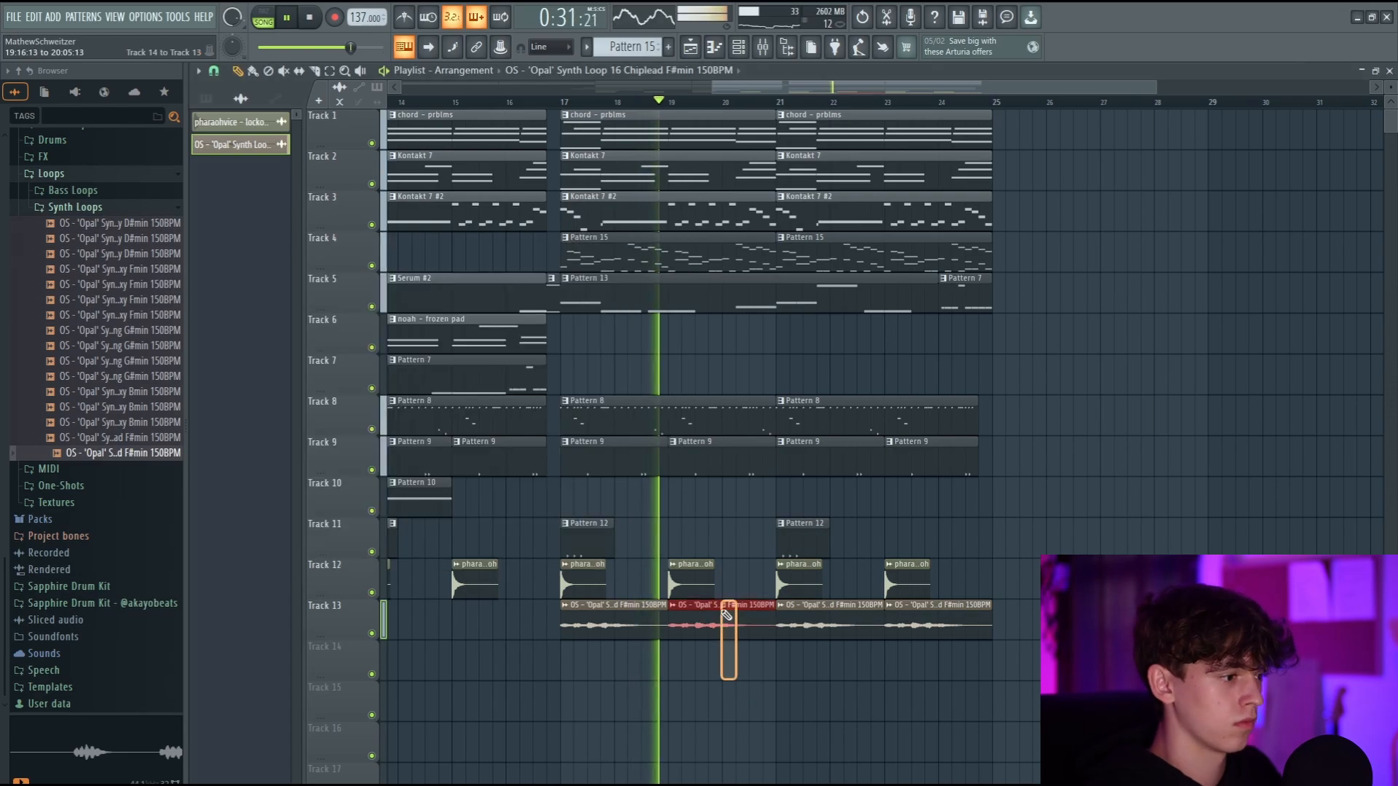
pyautogui.keyDown('ctrl'); pyautogui.keyDown('shift'); pyautogui.click(939, 623); pyautogui.keyUp('shift'); pyautogui.keyUp('ctrl')
pyautogui.moveTo(939, 635); pyautogui.dragTo(939, 641)
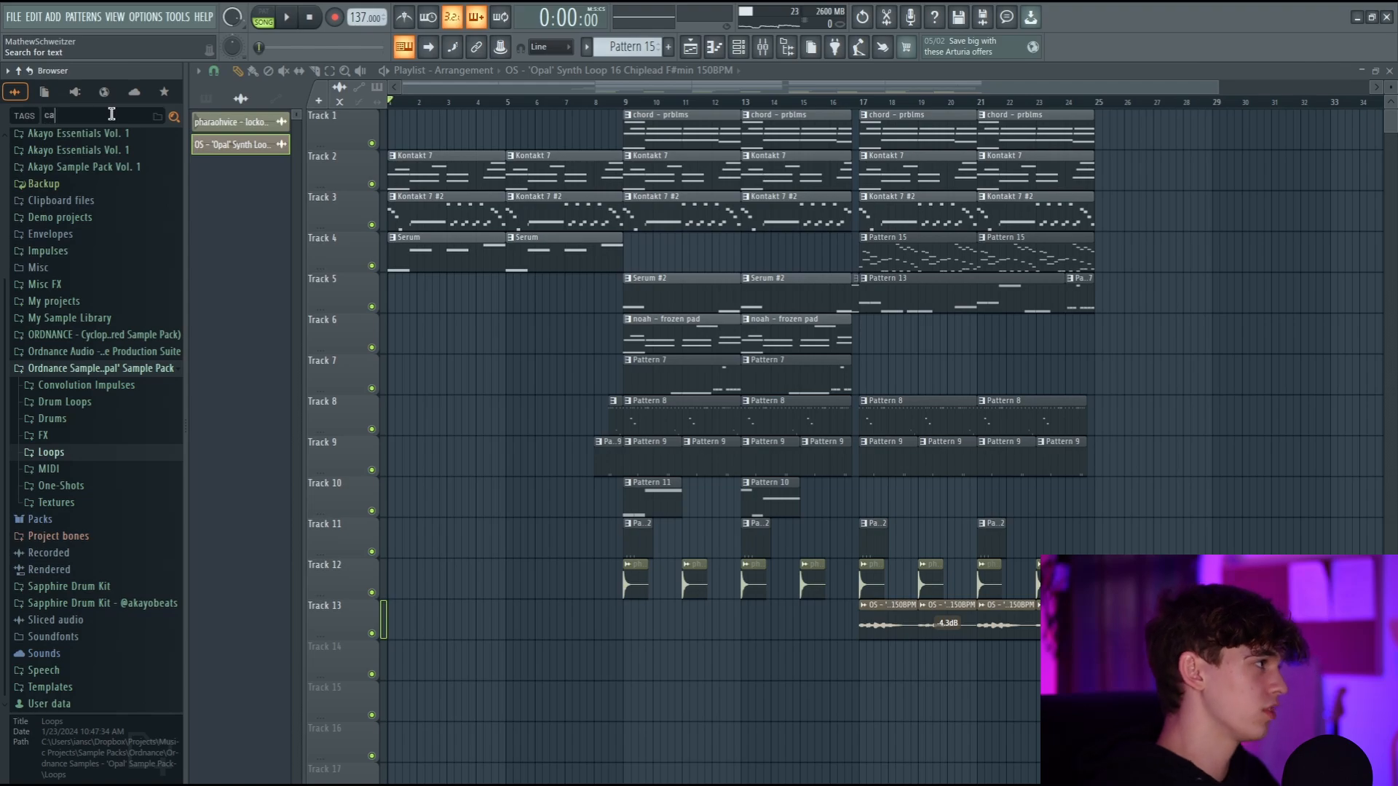
# Step: Search the sample browser for "can open" and preview the "_ opens a can of cola 2" sample
pyautogui.press('Return')
pyautogui.scroll(5, 547, 89)
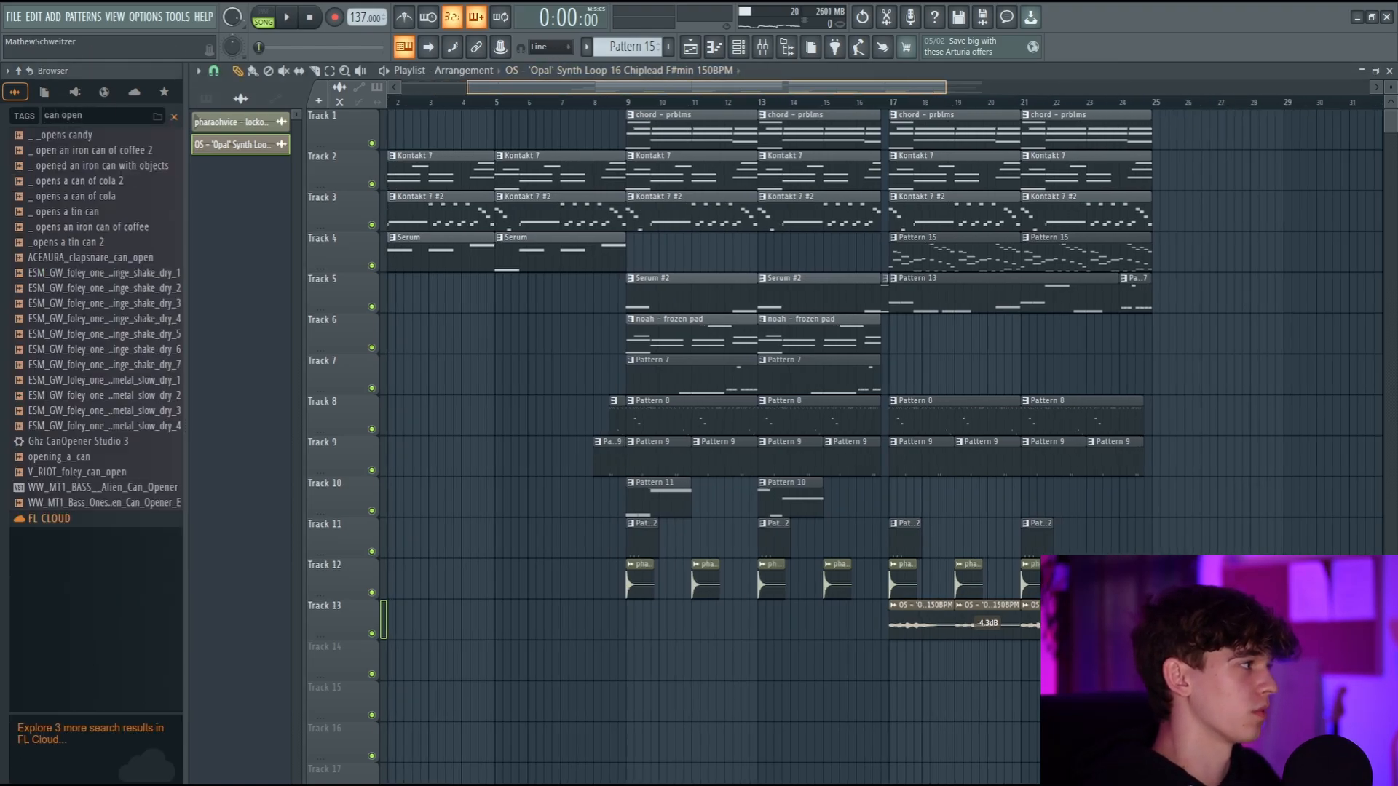
pyautogui.moveTo(89, 182); pyautogui.dragTo(90, 189)
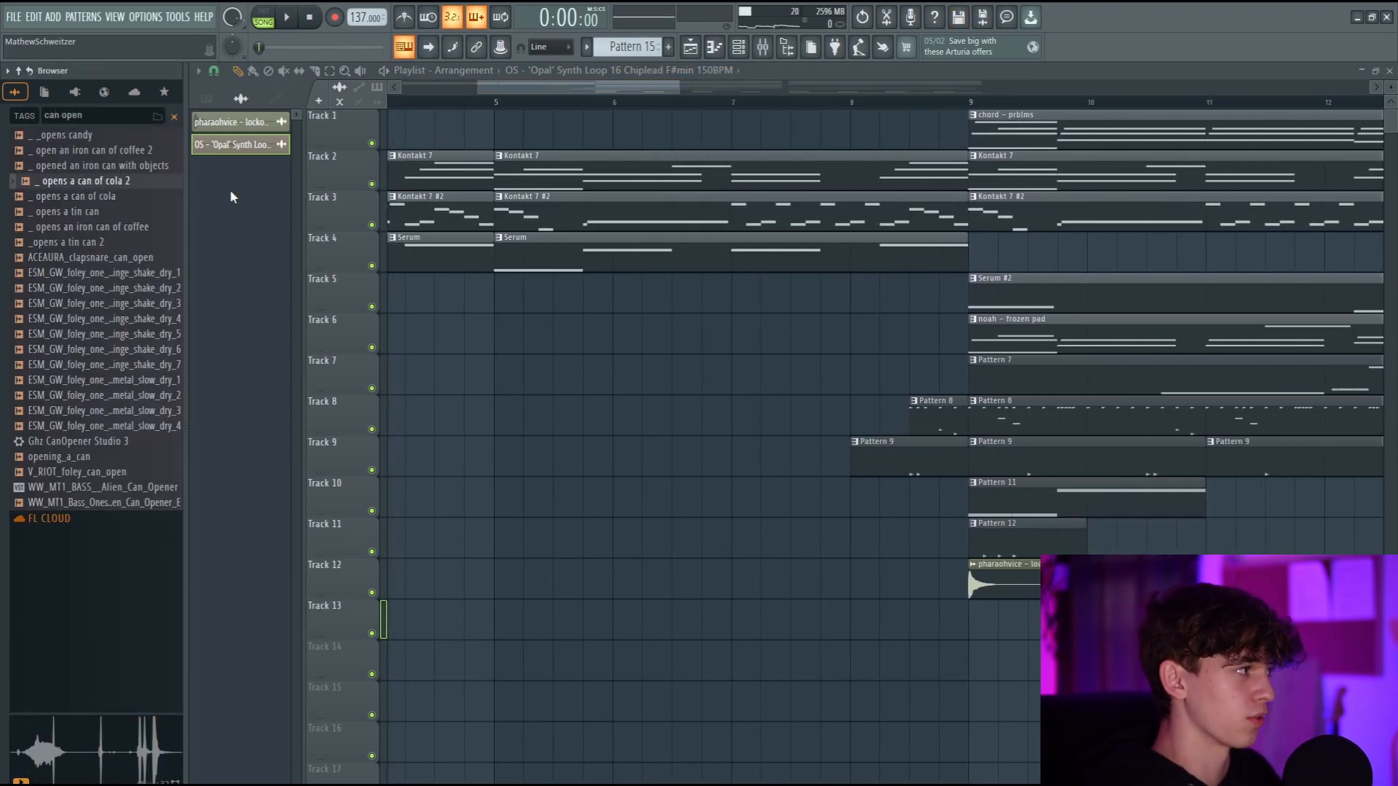
# Step: Place the can of cola 2 sample on Track 13 just after bar 8 and lower its channel volume to 14% during playback
pyautogui.moveTo(232, 197); pyautogui.dragTo(873, 605)
pyautogui.doubleClick(906, 624)
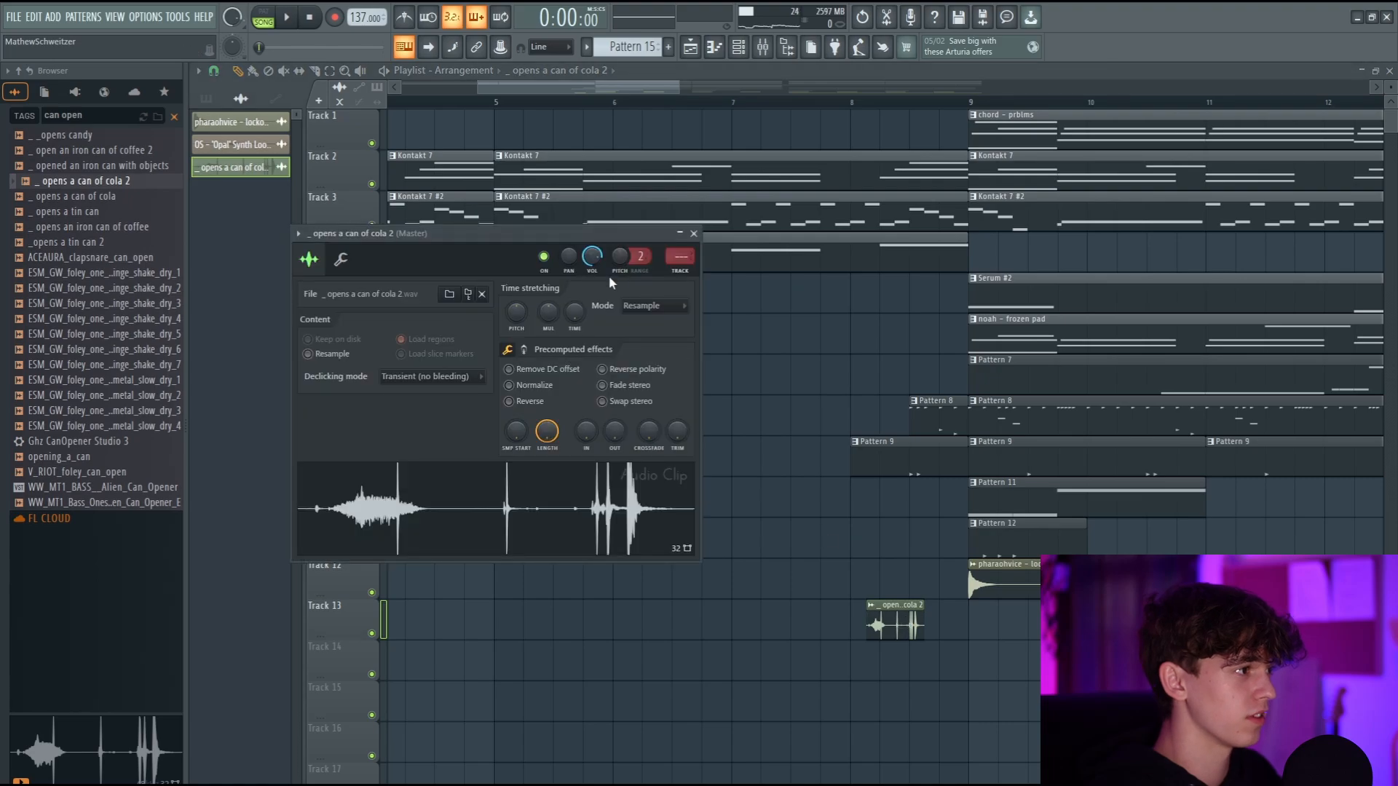
pyautogui.press('space')
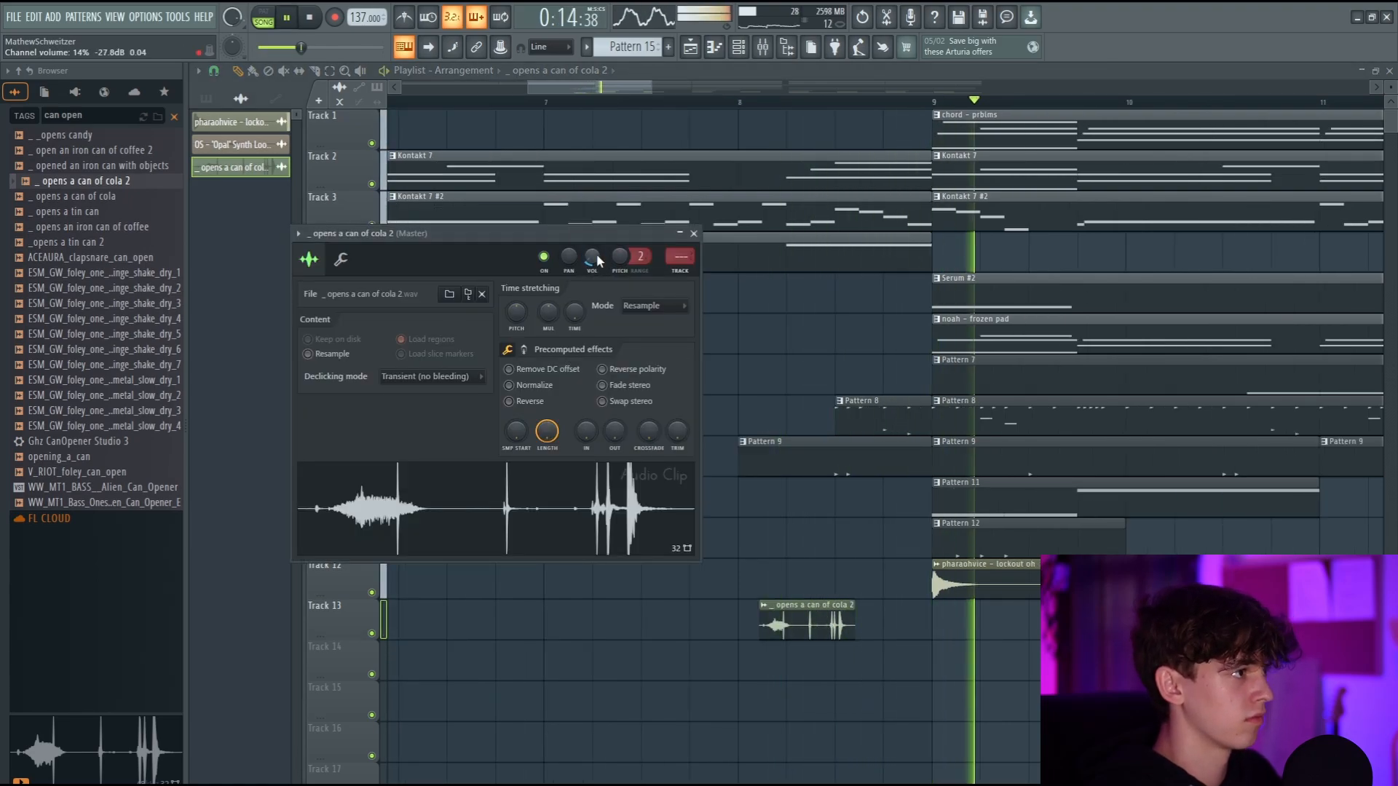